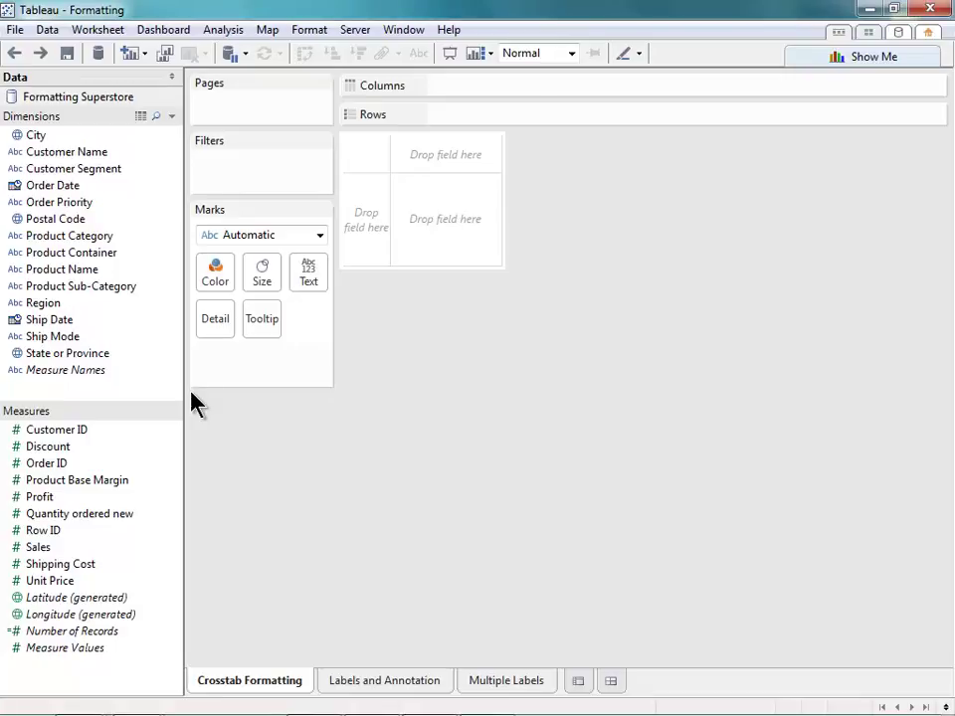
Lay out Region across columns, Product Category and Sub-Category down rows, with Sales in the cells.
drag(58, 303, 482, 100)
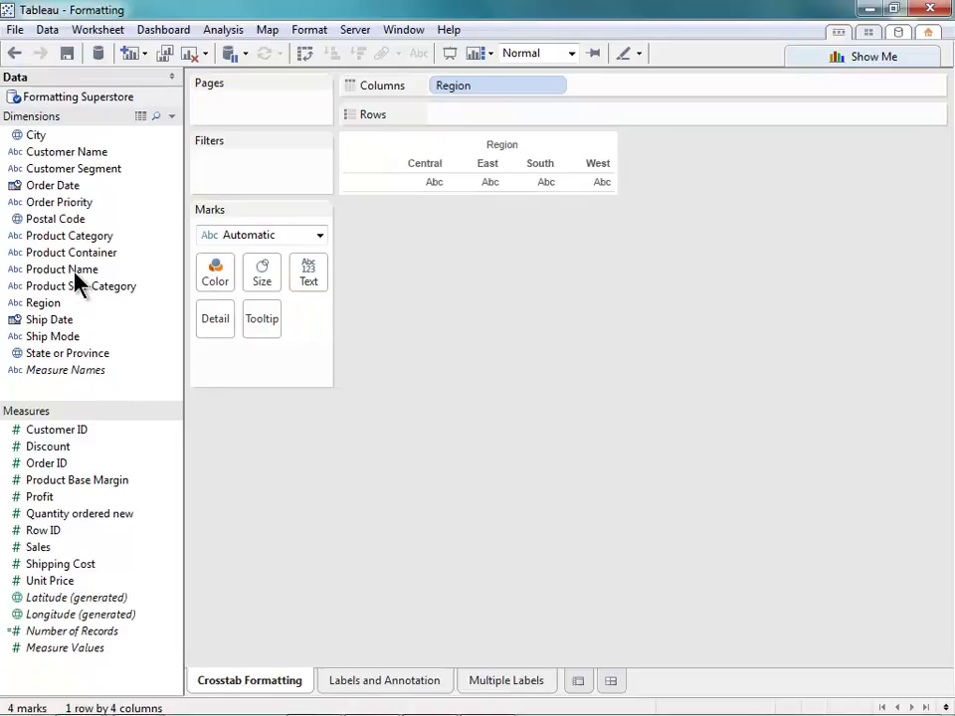
drag(75, 239, 473, 116)
drag(69, 270, 702, 115)
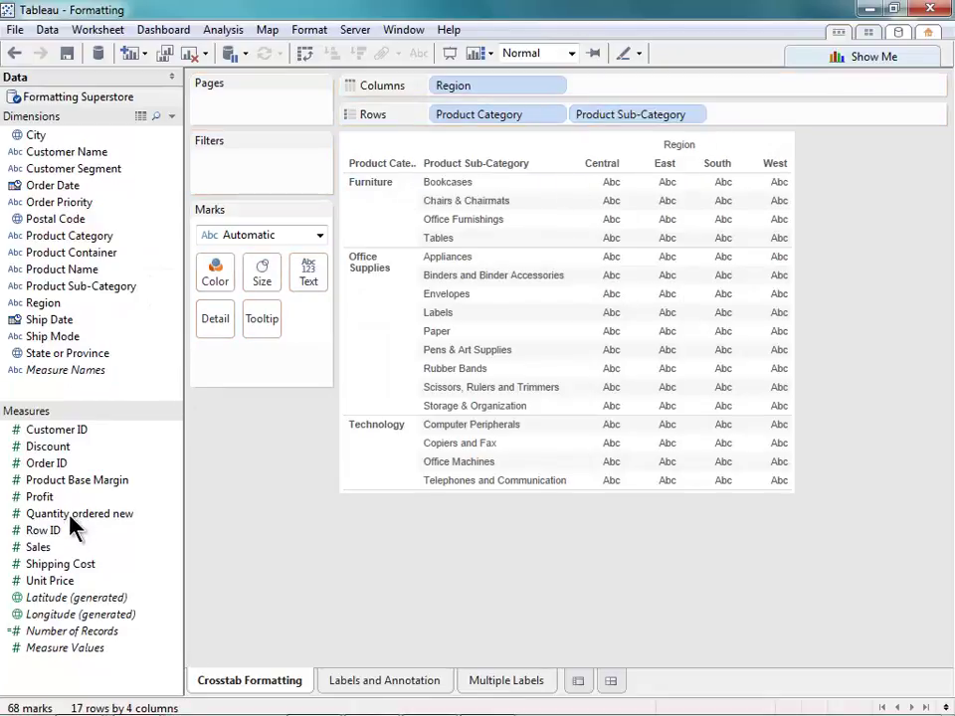
drag(47, 552, 311, 279)
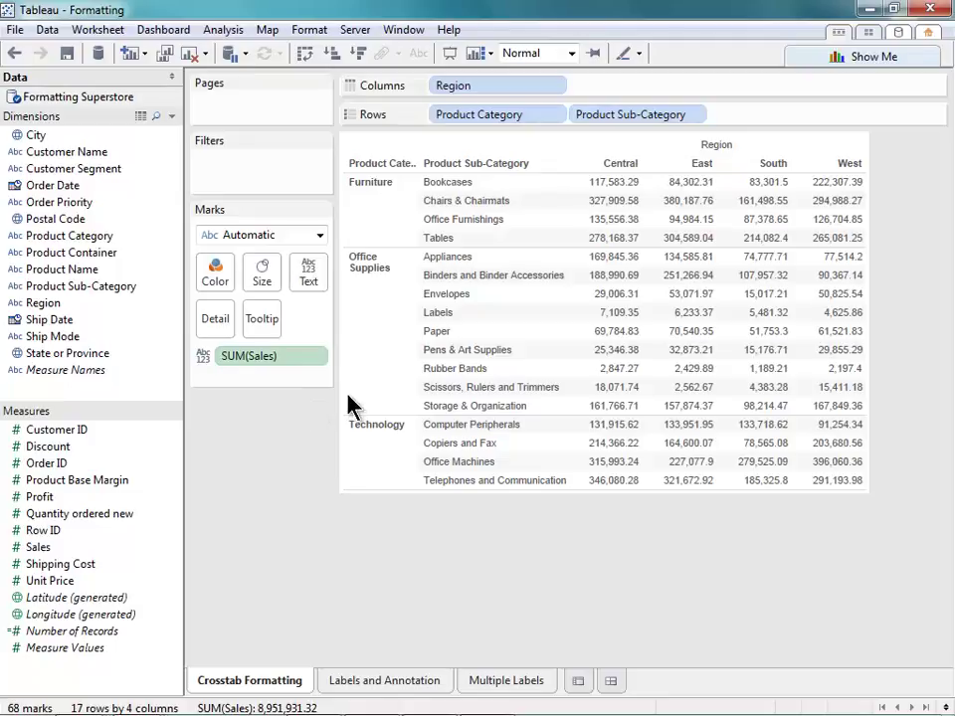
Open the sheet's Format Font pane from the Envelopes East sales cell.
right_click(663, 294)
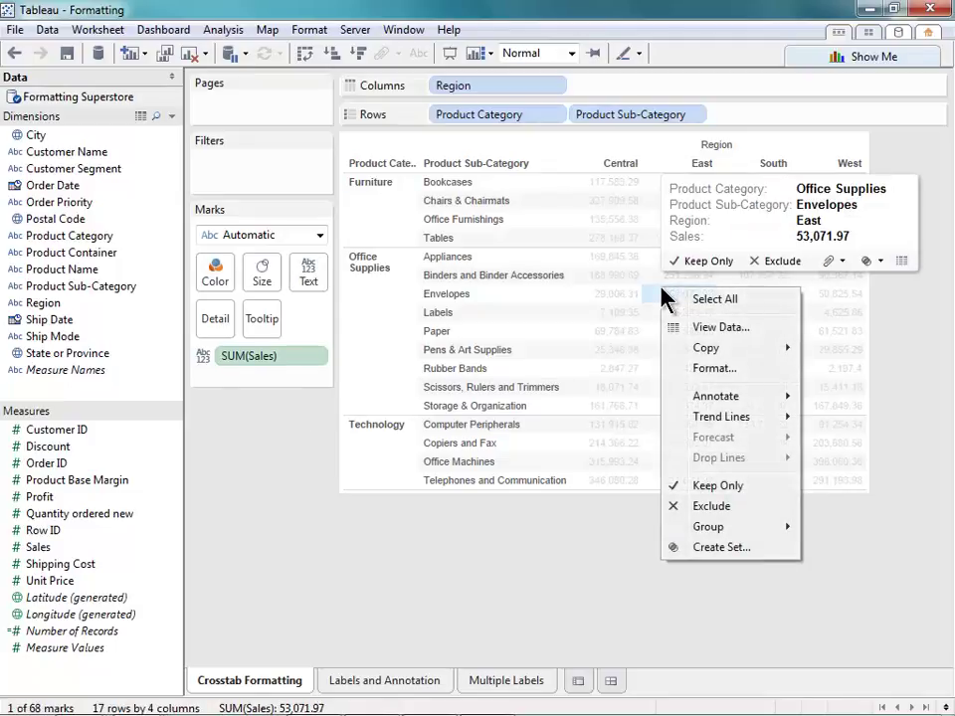
click(712, 369)
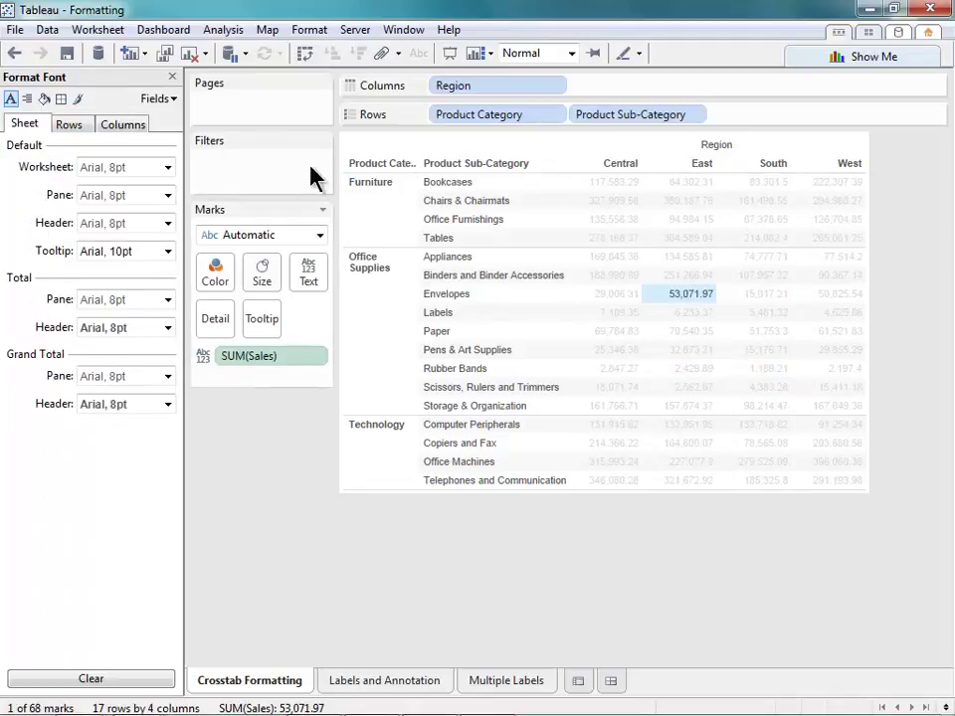
click(327, 30)
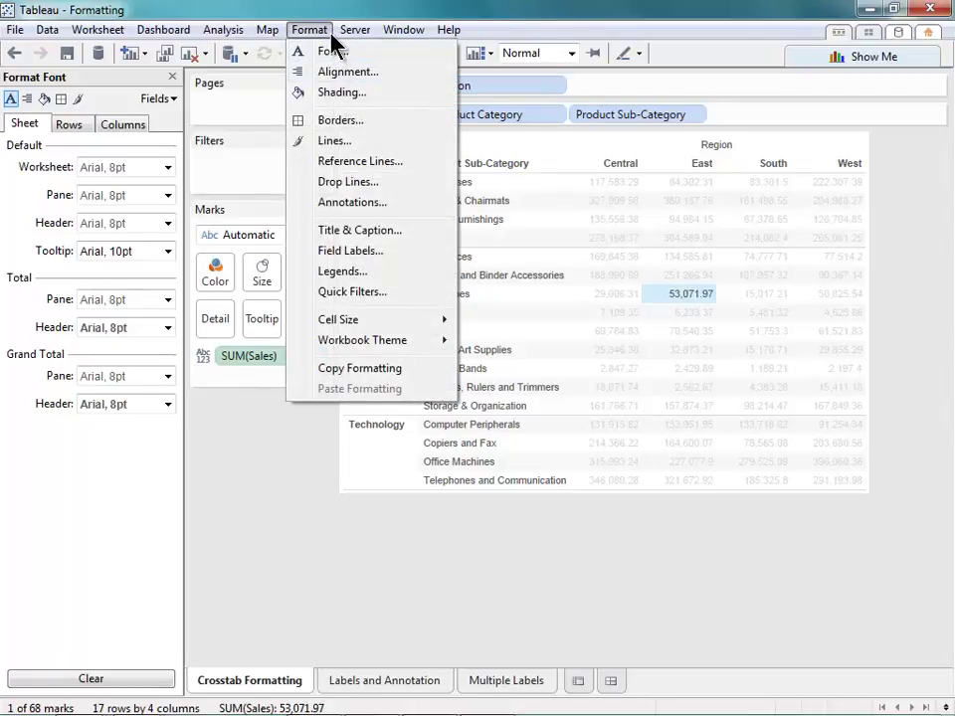
Step through the Font, Alignment, Shading and Borders settings to reach Lines formatting.
click(330, 30)
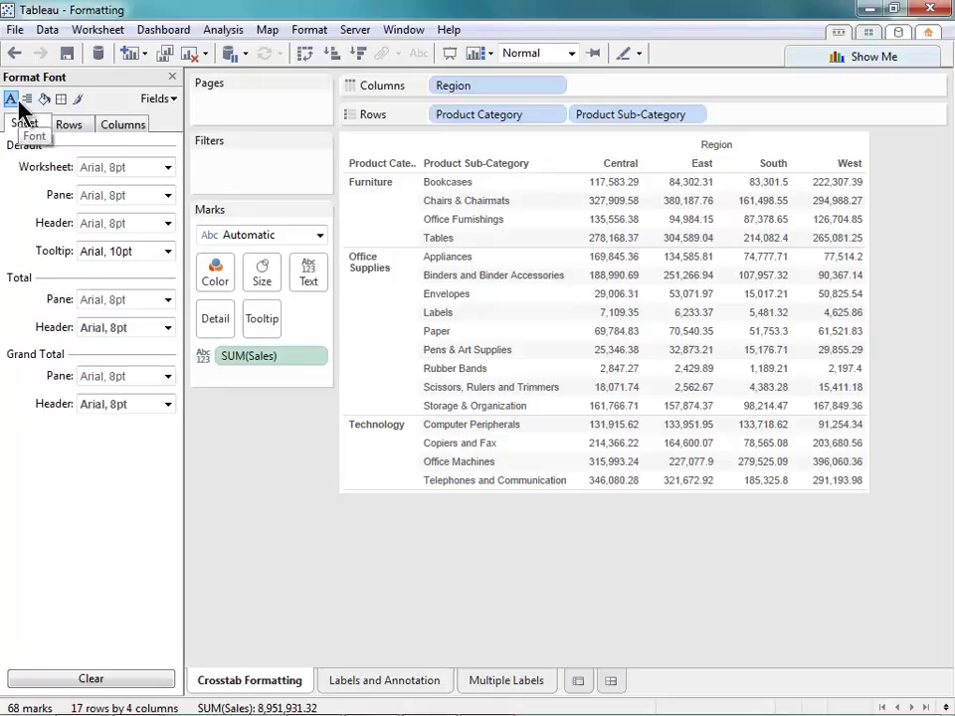
click(92, 167)
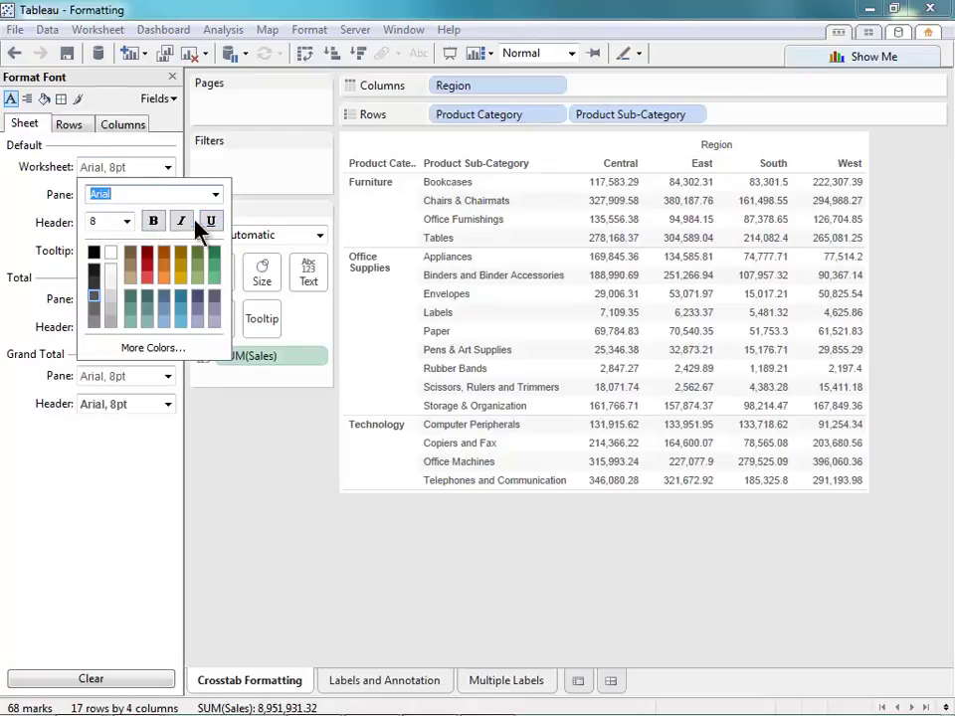
click(37, 130)
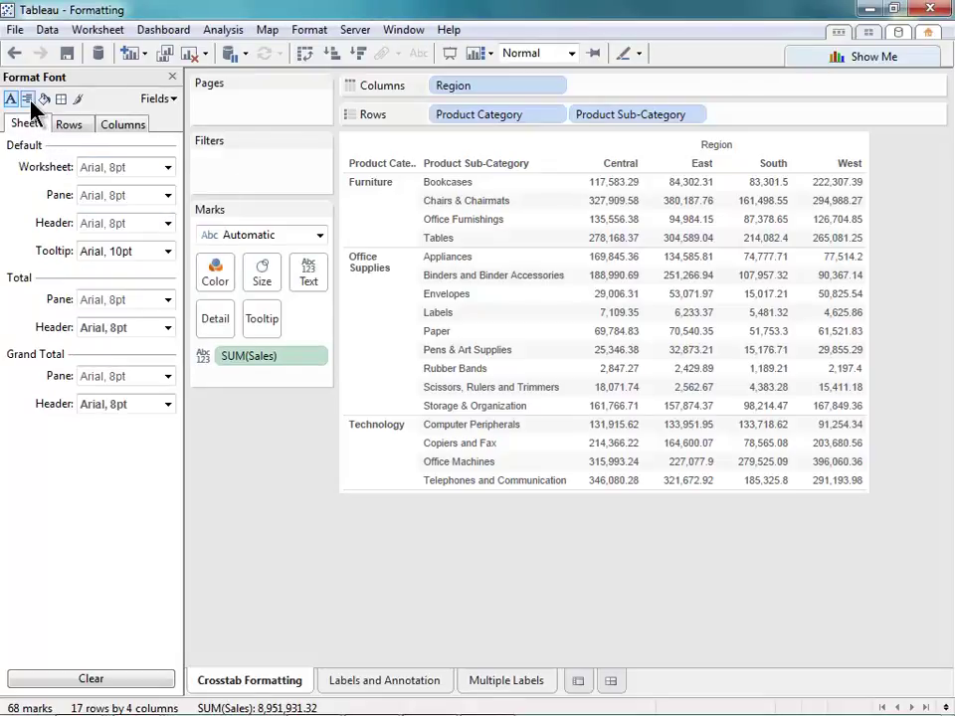
click(28, 98)
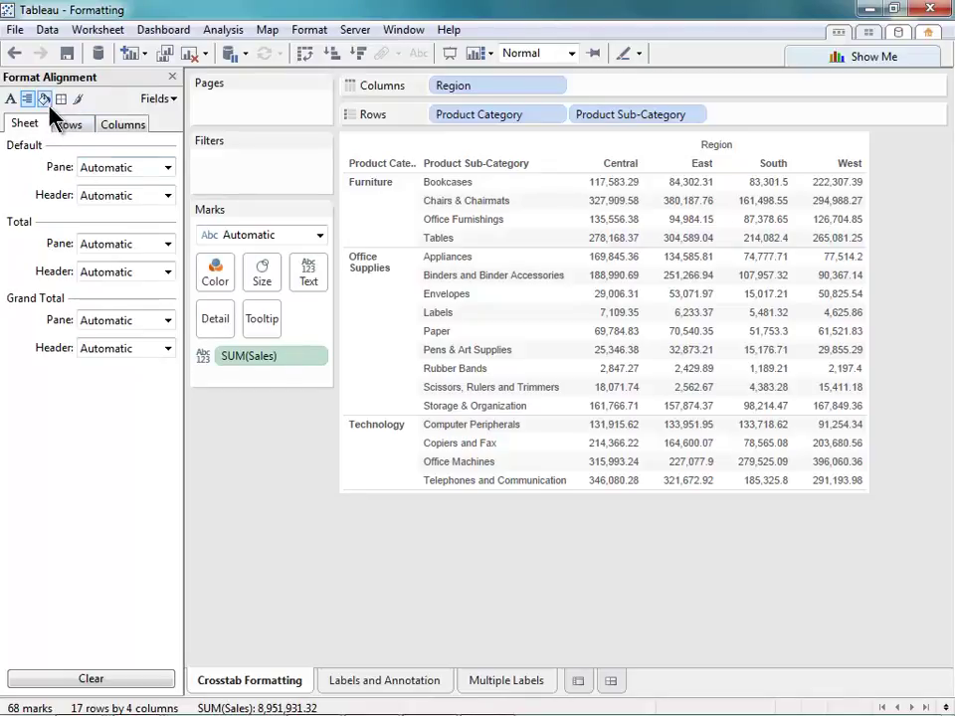
click(45, 101)
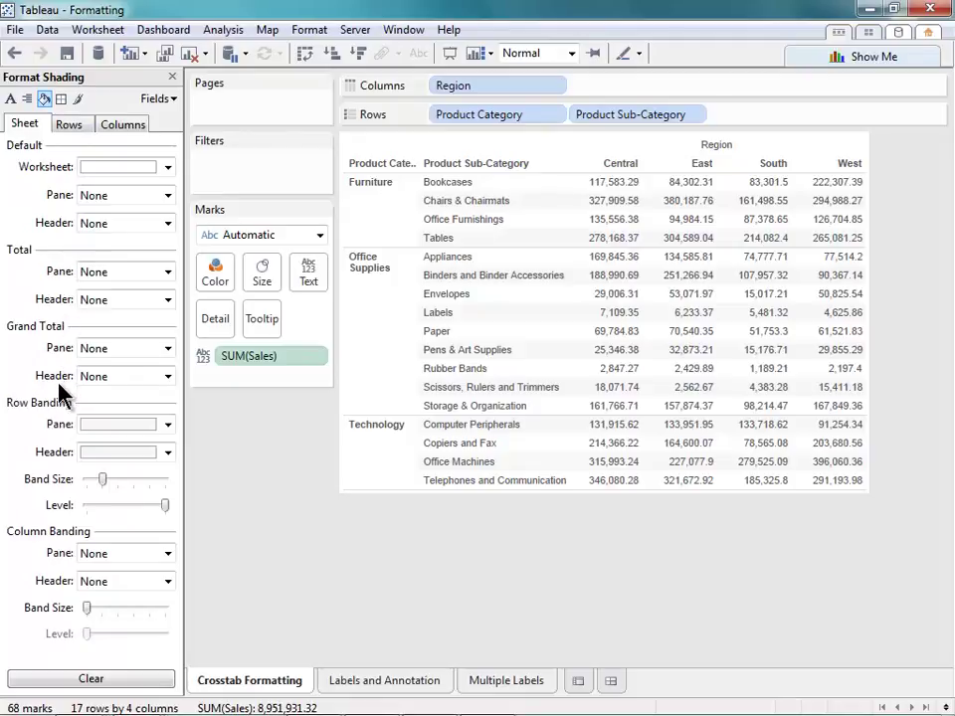
click(62, 99)
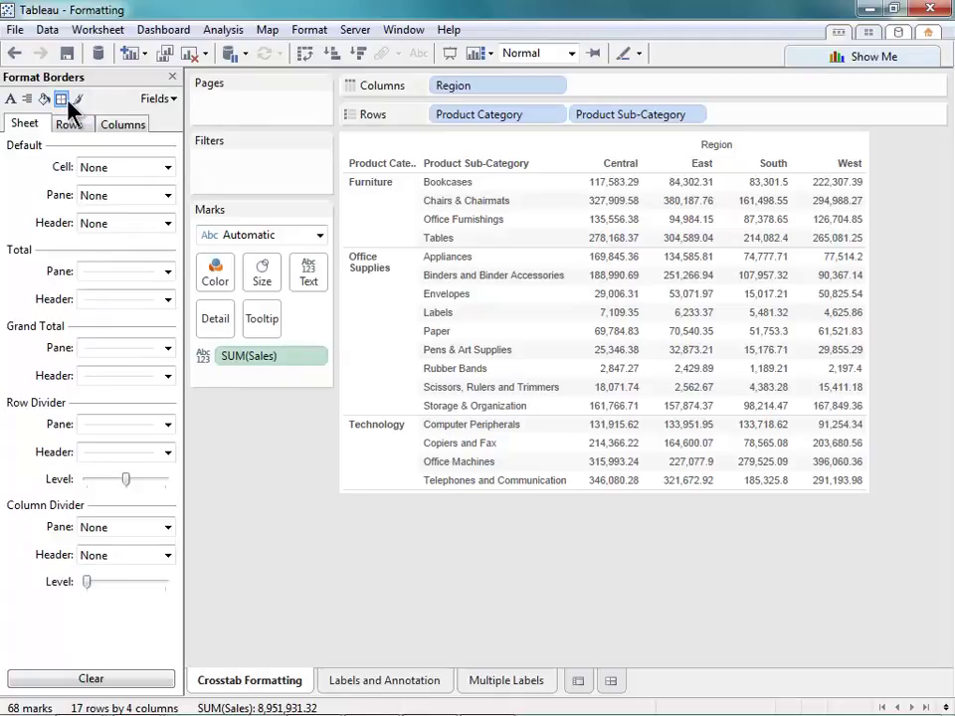
click(78, 100)
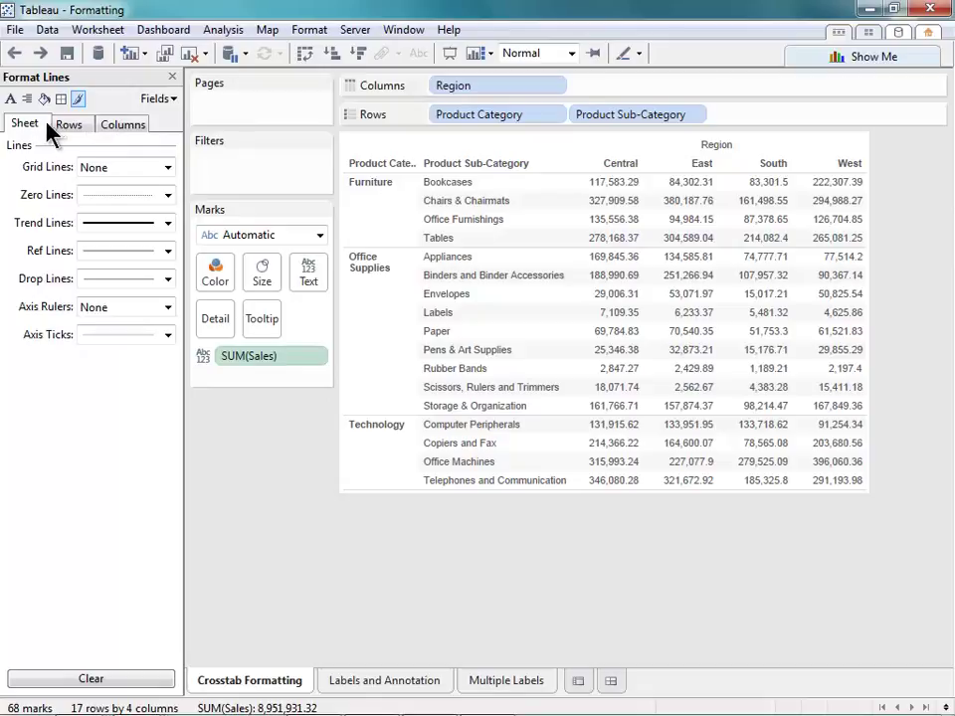
Review line settings for Sheet, Rows and Columns, then pick Region from the Fields list.
click(68, 127)
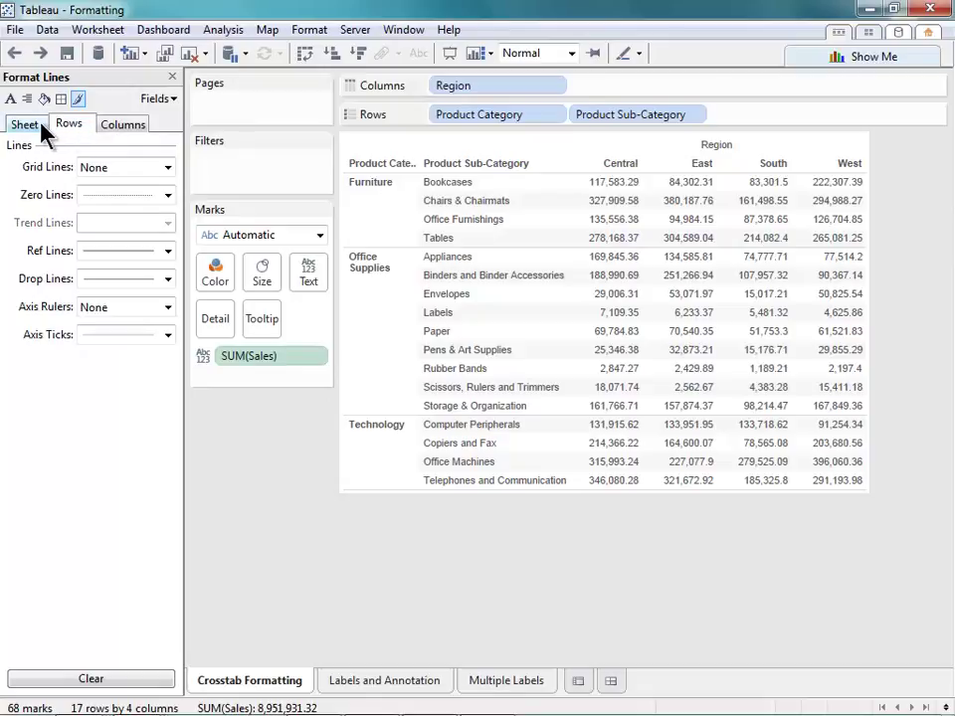
click(42, 129)
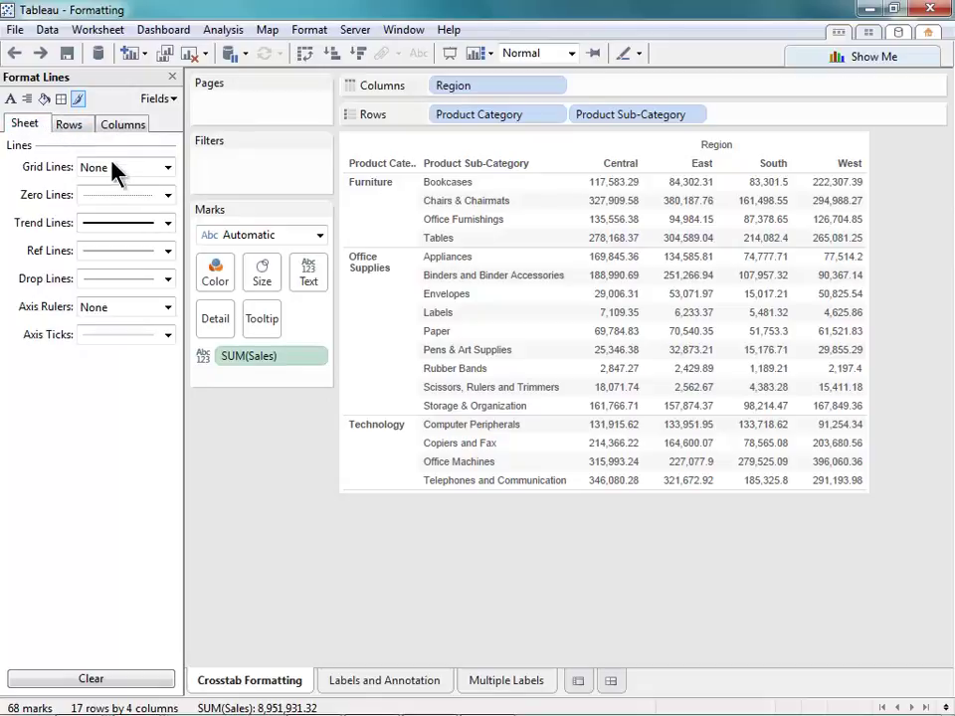
click(88, 139)
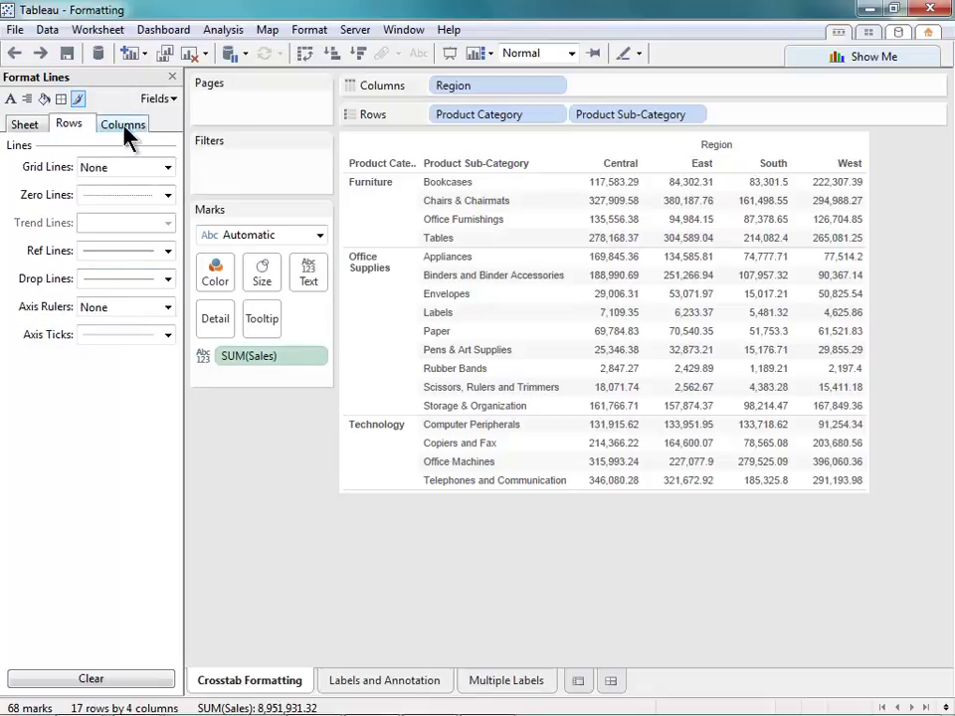
click(126, 137)
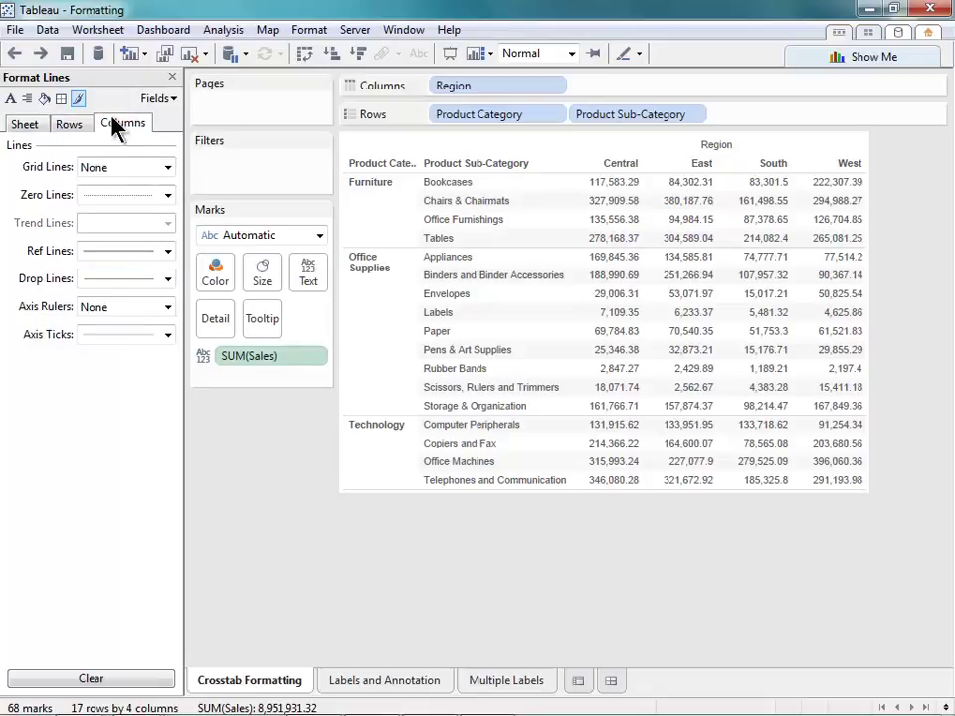
click(170, 104)
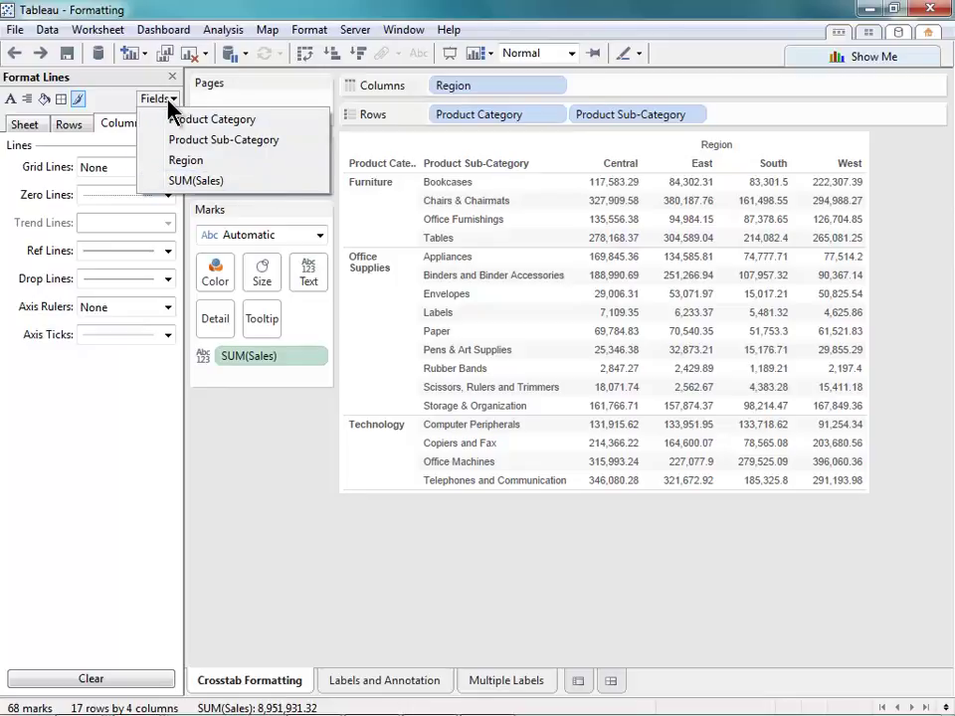
click(187, 161)
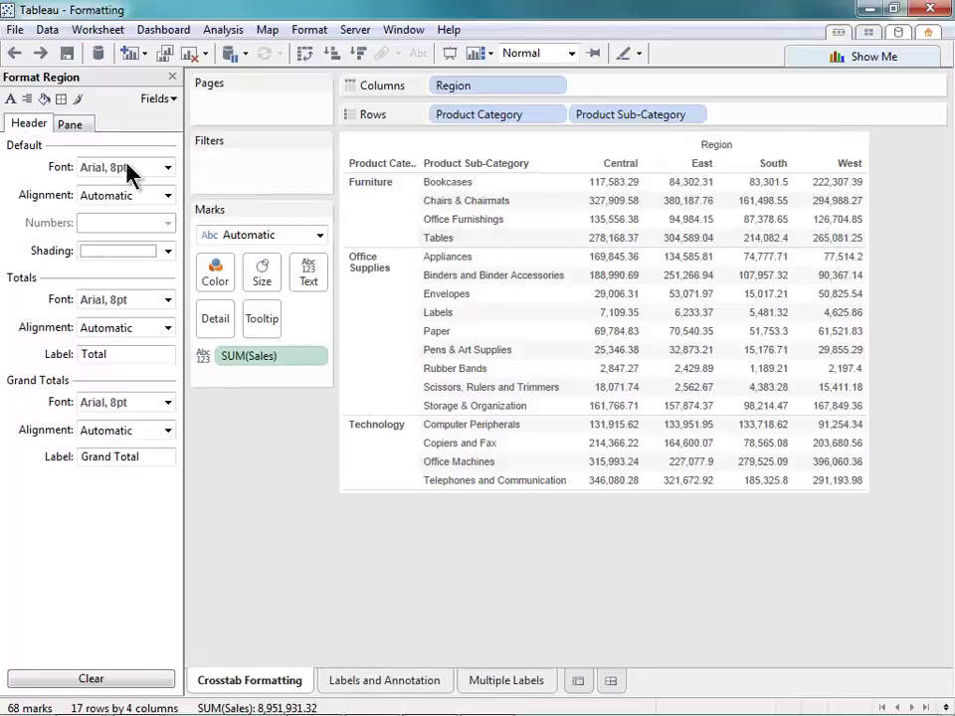
Set row banding for both the pane and the header to grey.
click(43, 100)
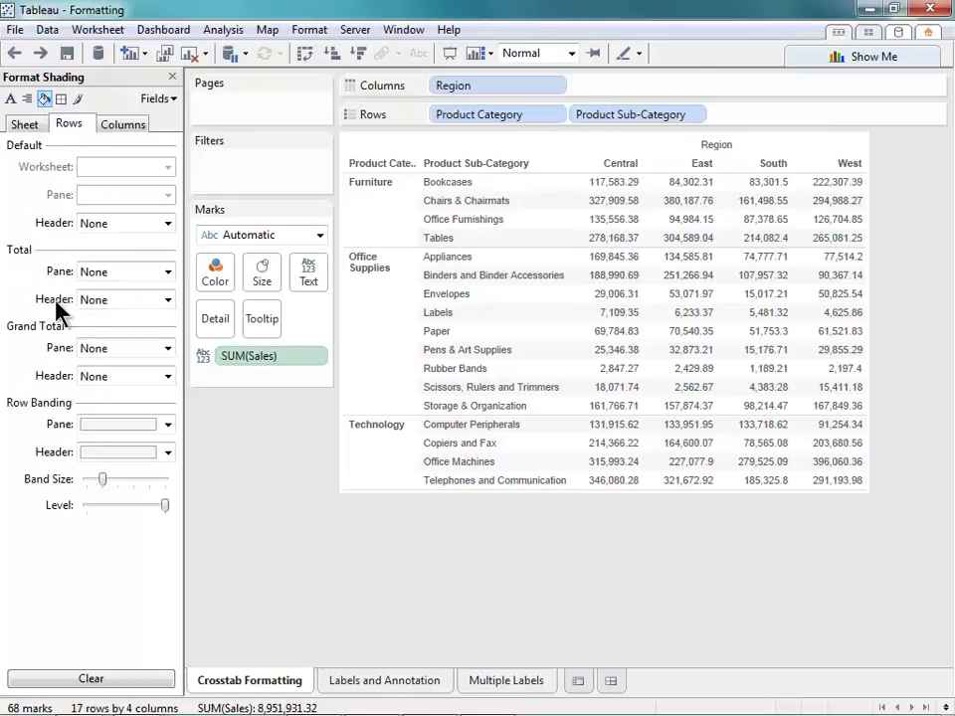
click(108, 427)
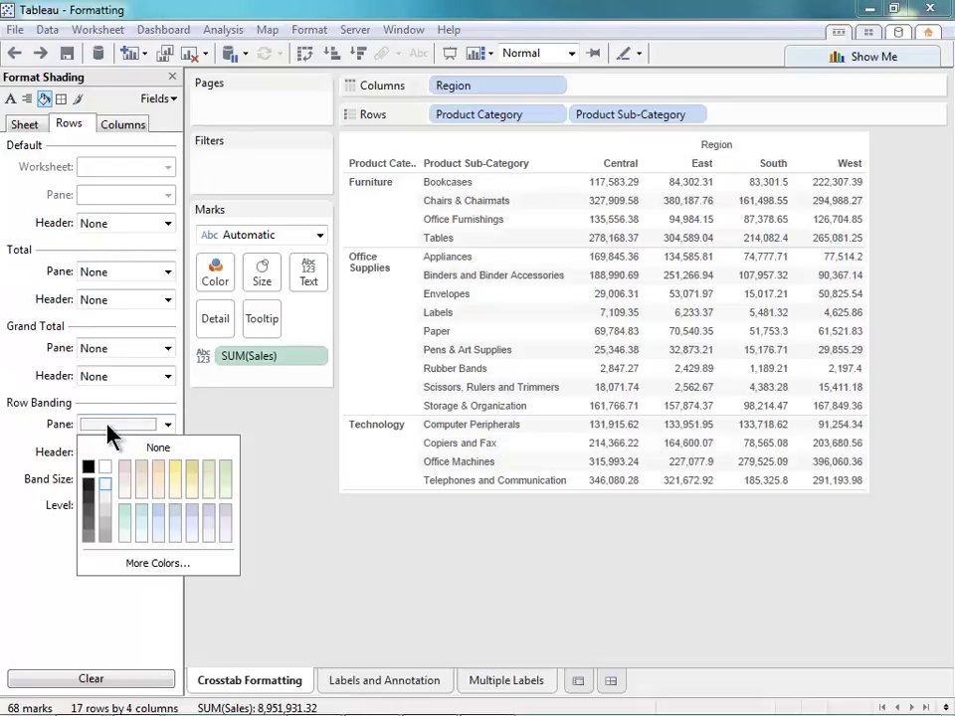
click(92, 529)
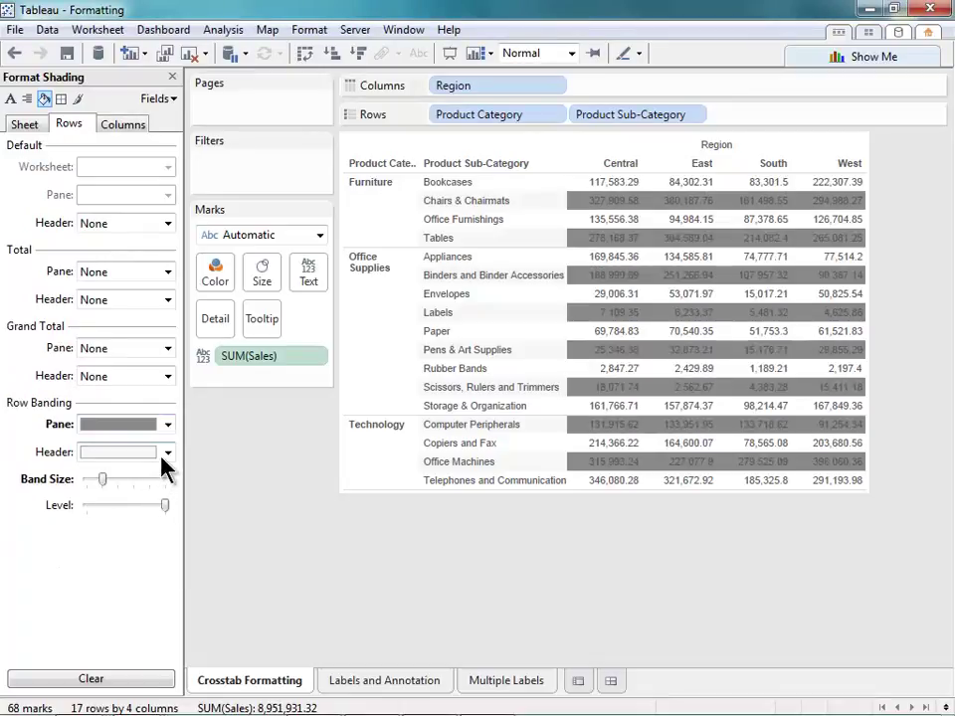
click(166, 453)
click(93, 569)
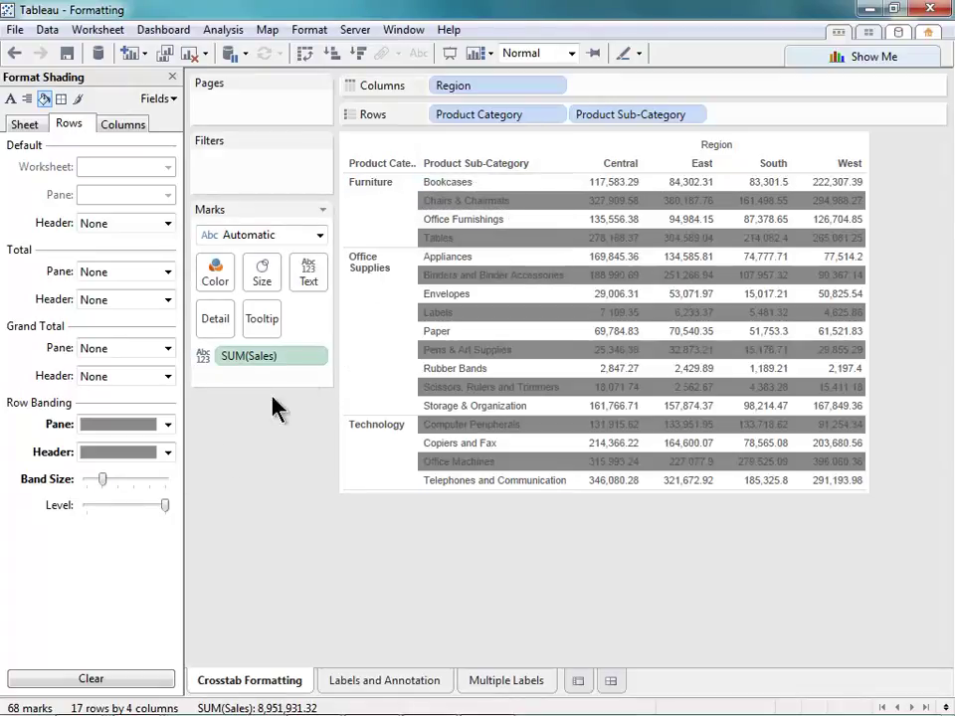
Adjust band size and banding level, keeping bands on alternating sub-category rows.
mouse_move(103, 479)
mouse_down()
mouse_move(121, 481)
mouse_move(103, 482)
mouse_up()
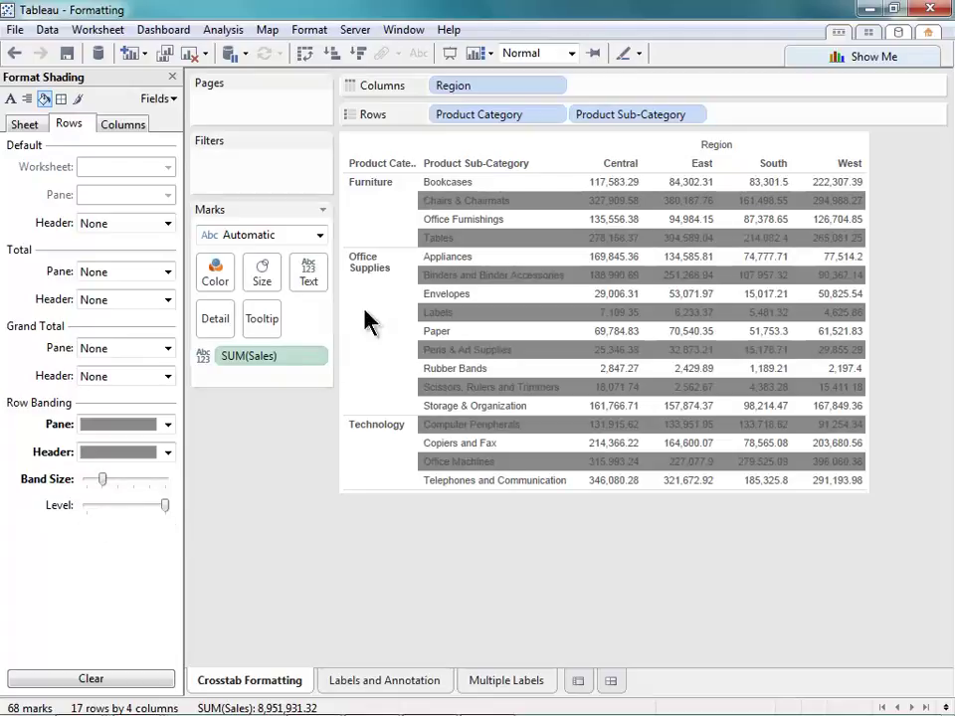
click(488, 115)
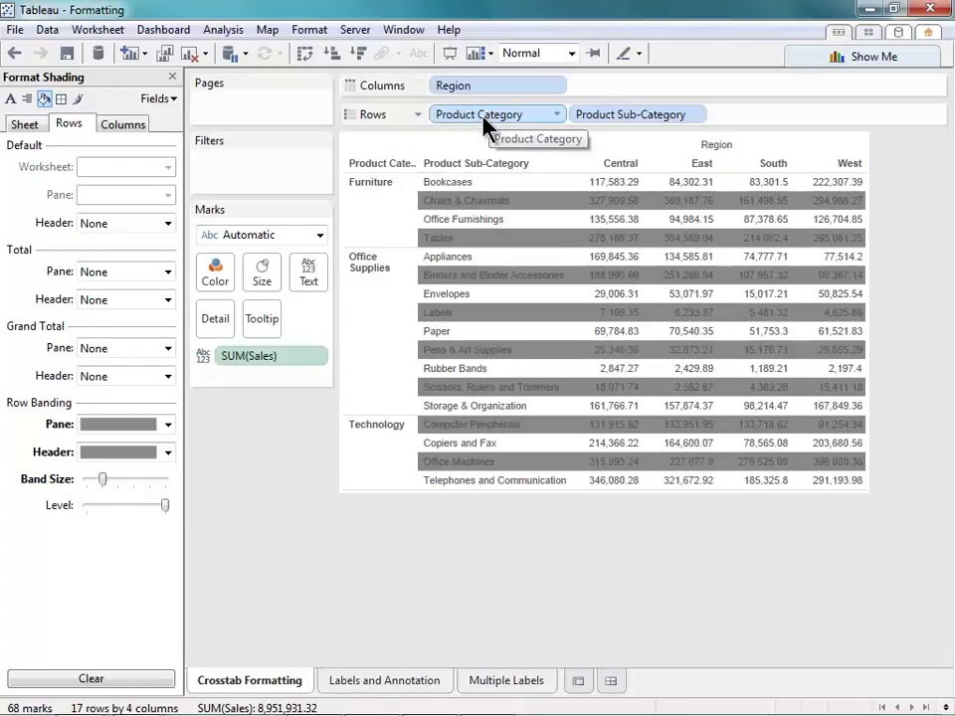
click(629, 119)
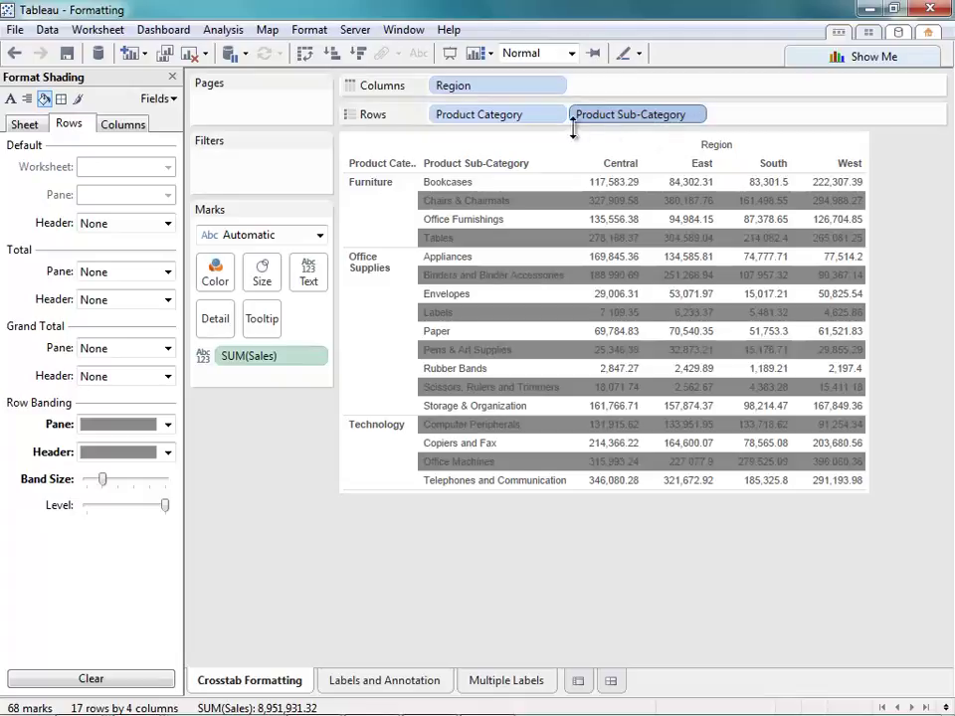
click(505, 120)
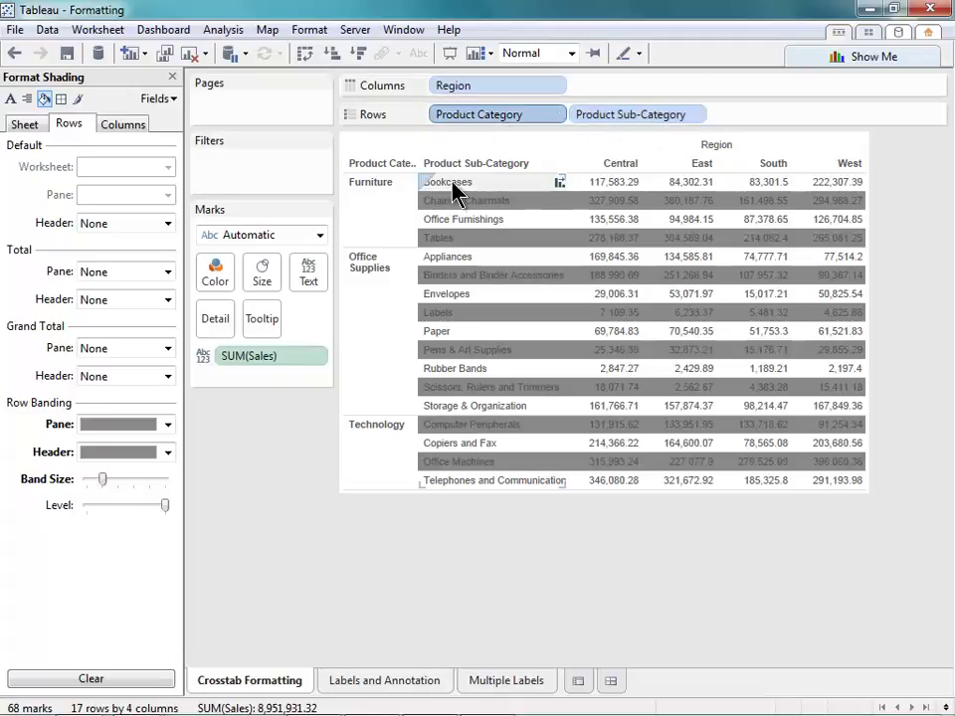
drag(159, 507, 111, 514)
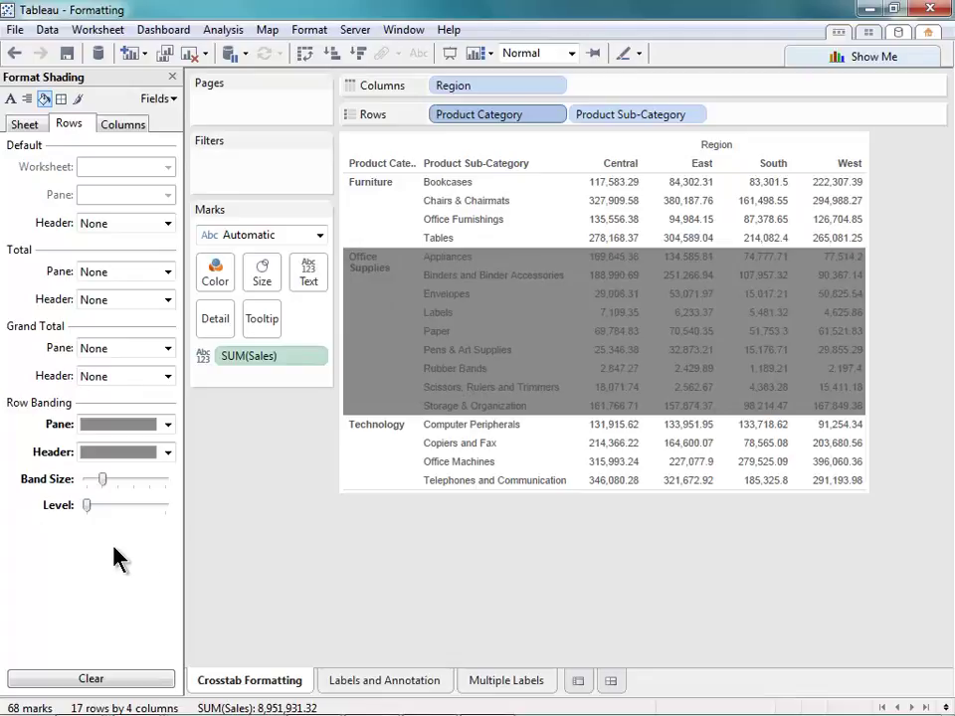
drag(87, 508, 169, 509)
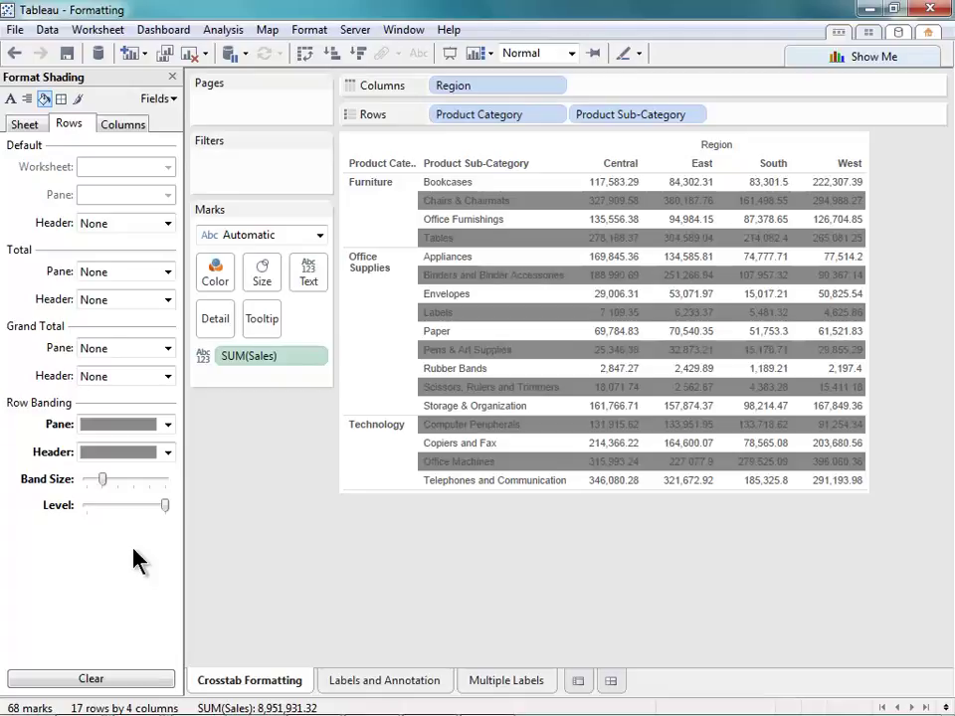
Open the Format pane's Fields dropdown to list the formattable fields.
mouse_move(635, 494)
click(172, 101)
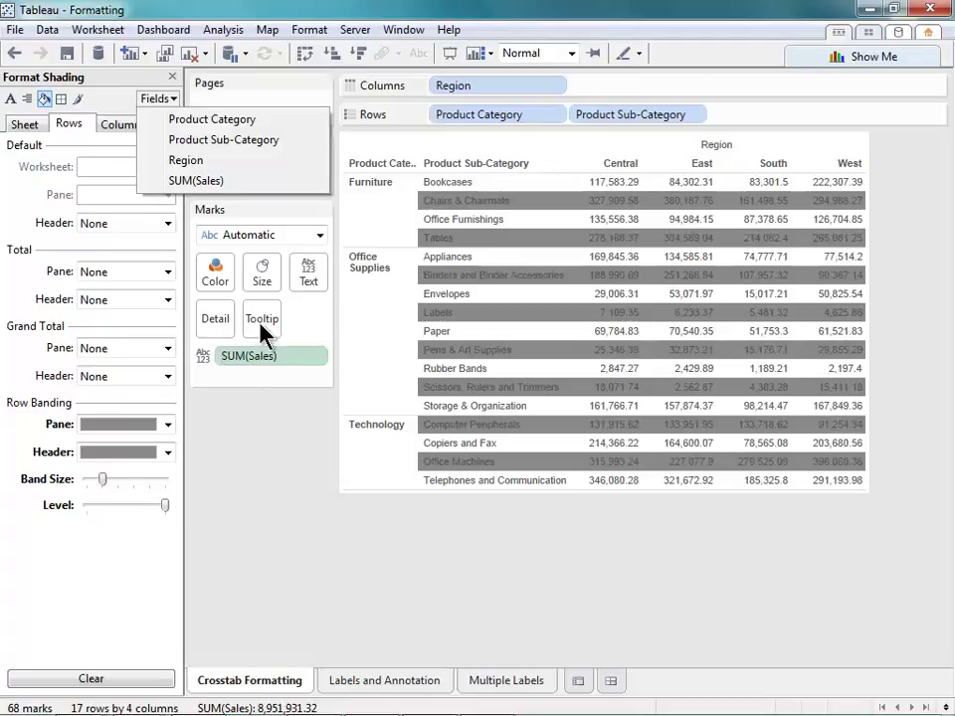
Format SUM(Sales) as Currency (Custom) with 0 decimals and Thousands (K) units.
click(198, 181)
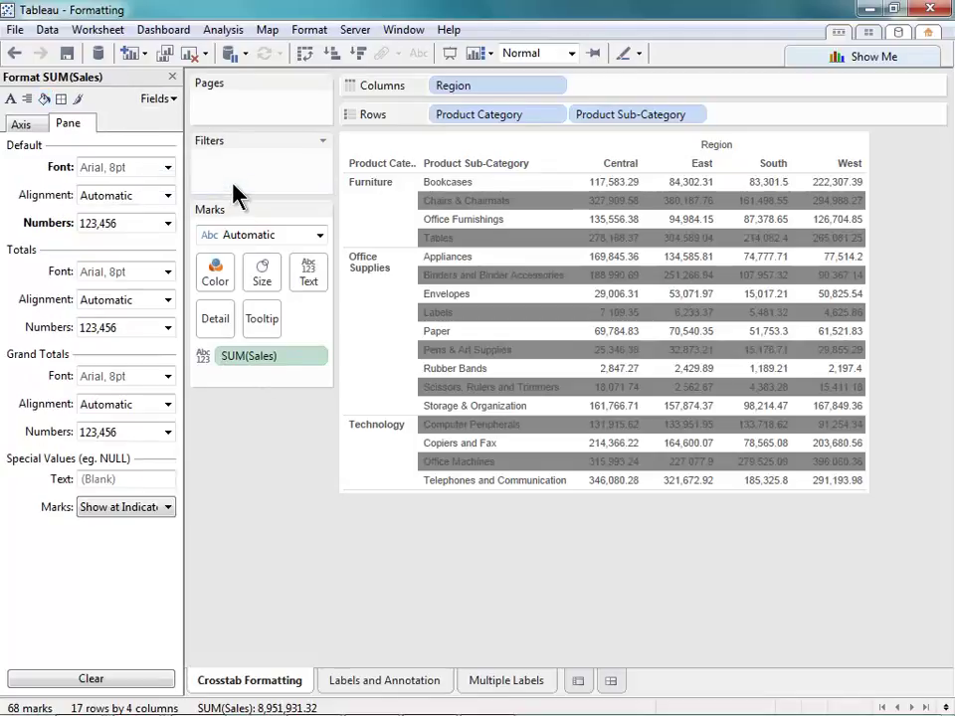
click(168, 225)
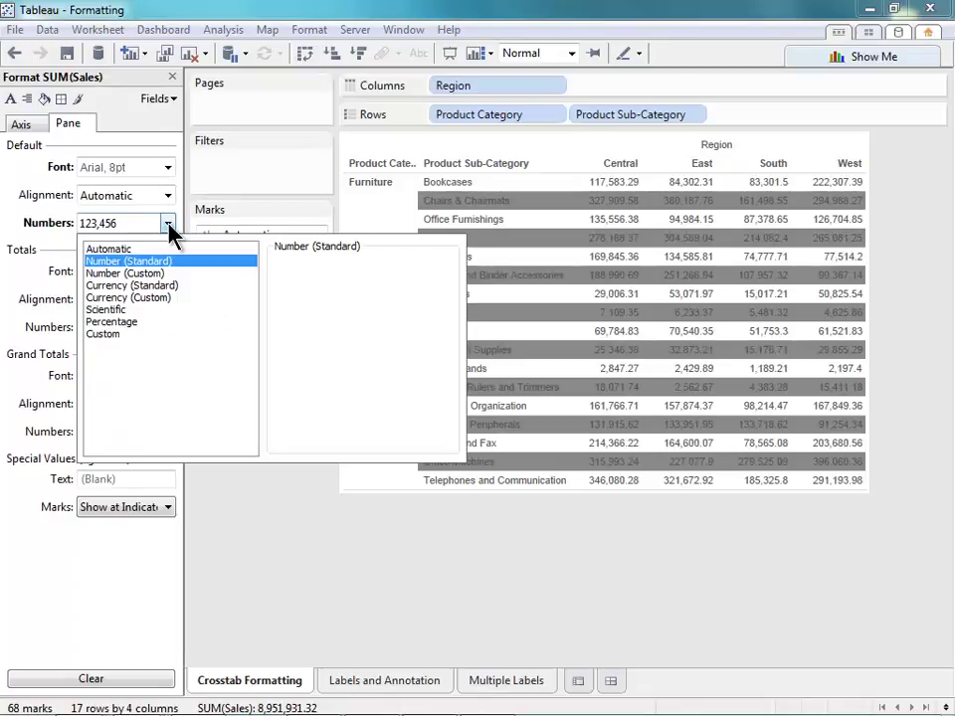
click(169, 286)
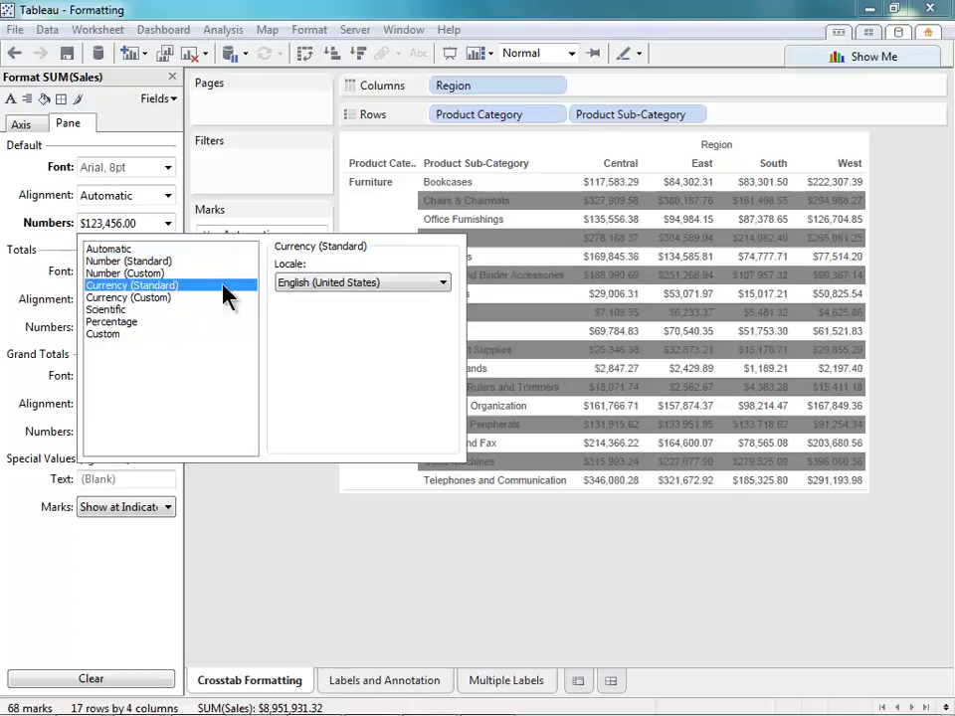
click(441, 287)
click(441, 287)
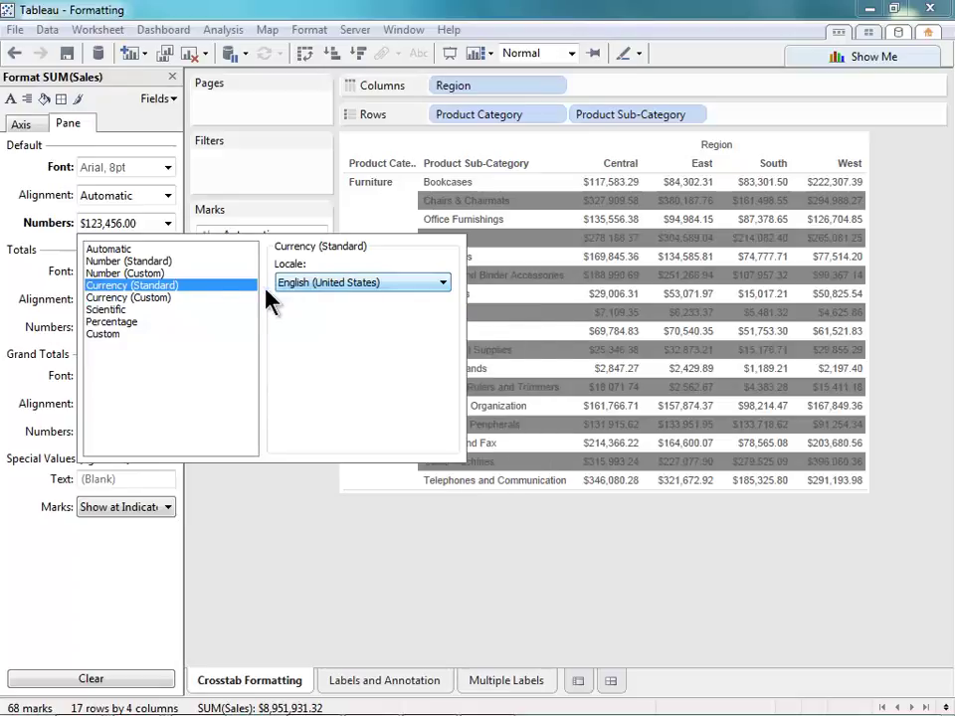
click(184, 298)
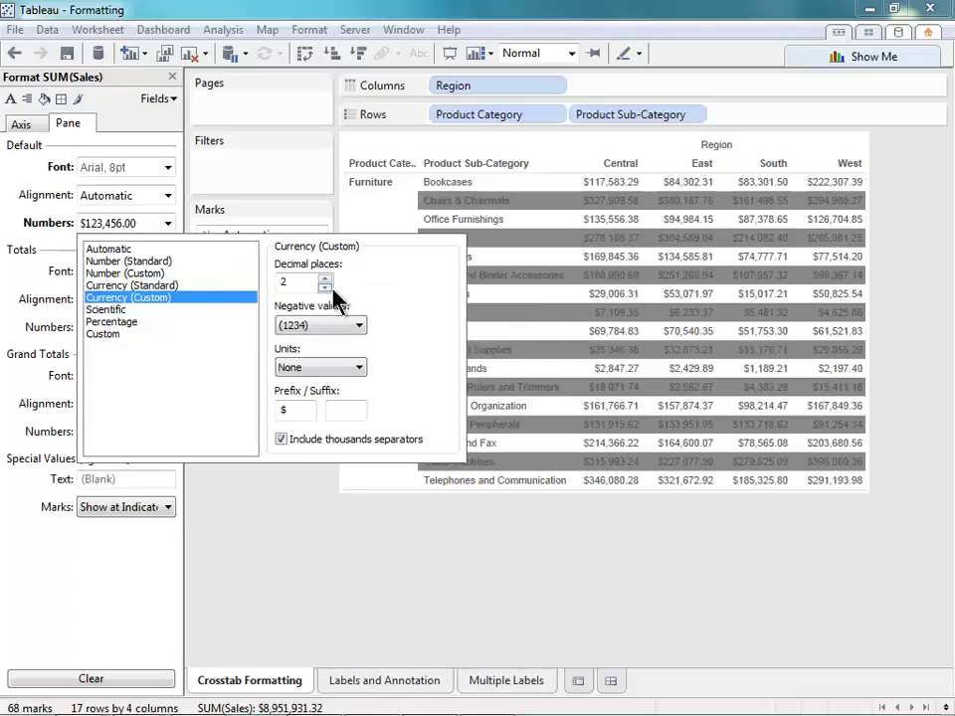
click(332, 290)
click(332, 289)
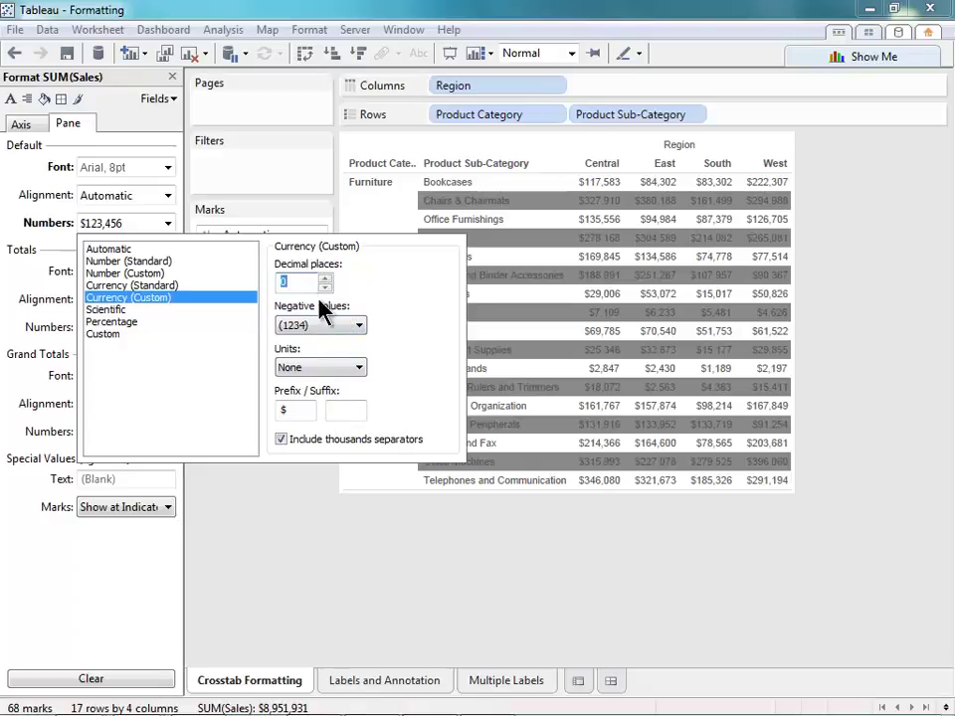
click(338, 368)
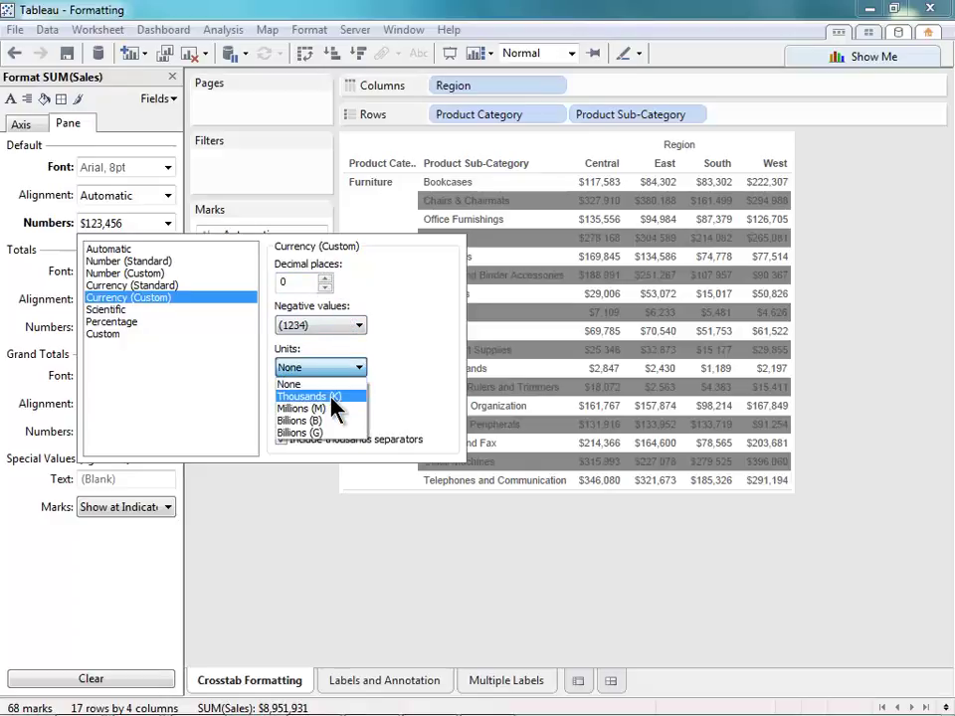
click(332, 397)
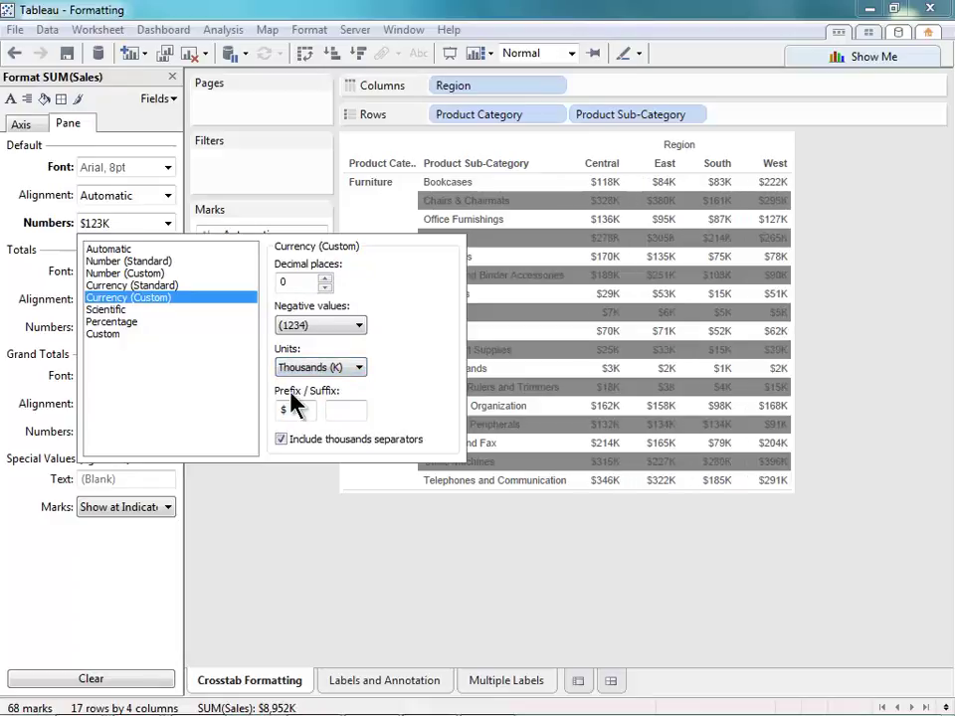
click(55, 235)
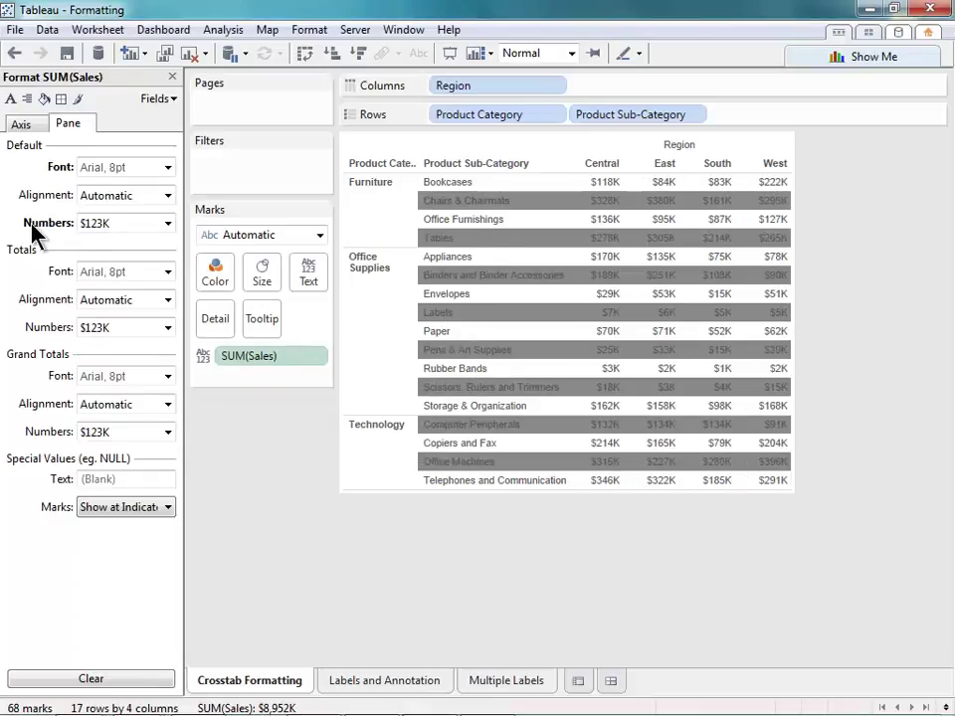
Make the sales values bold at 9pt, first trying the Batang font.
click(167, 168)
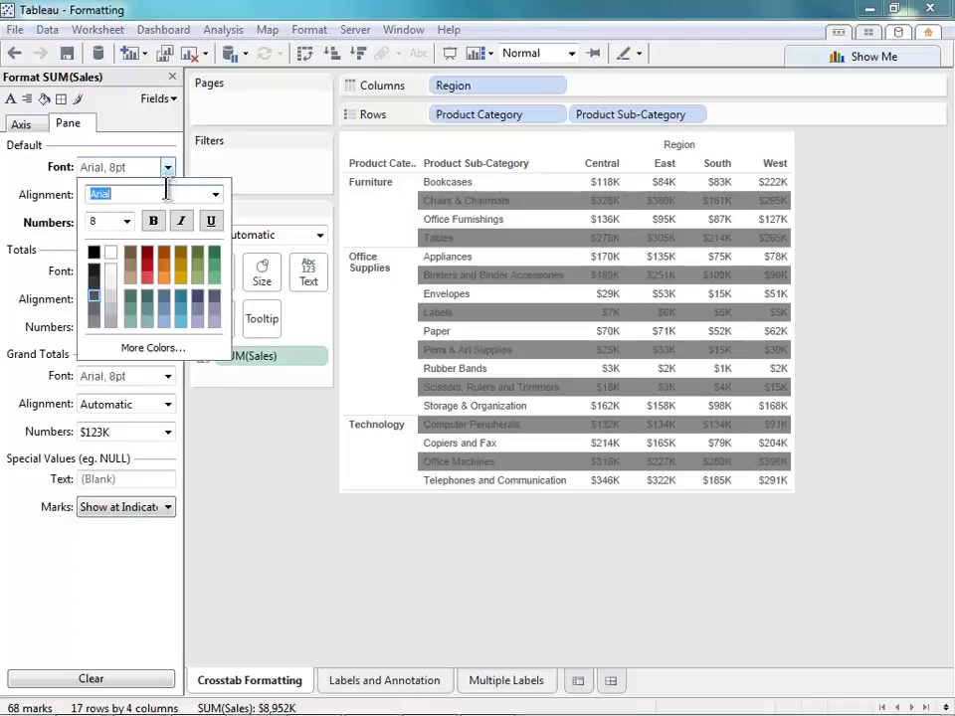
click(215, 194)
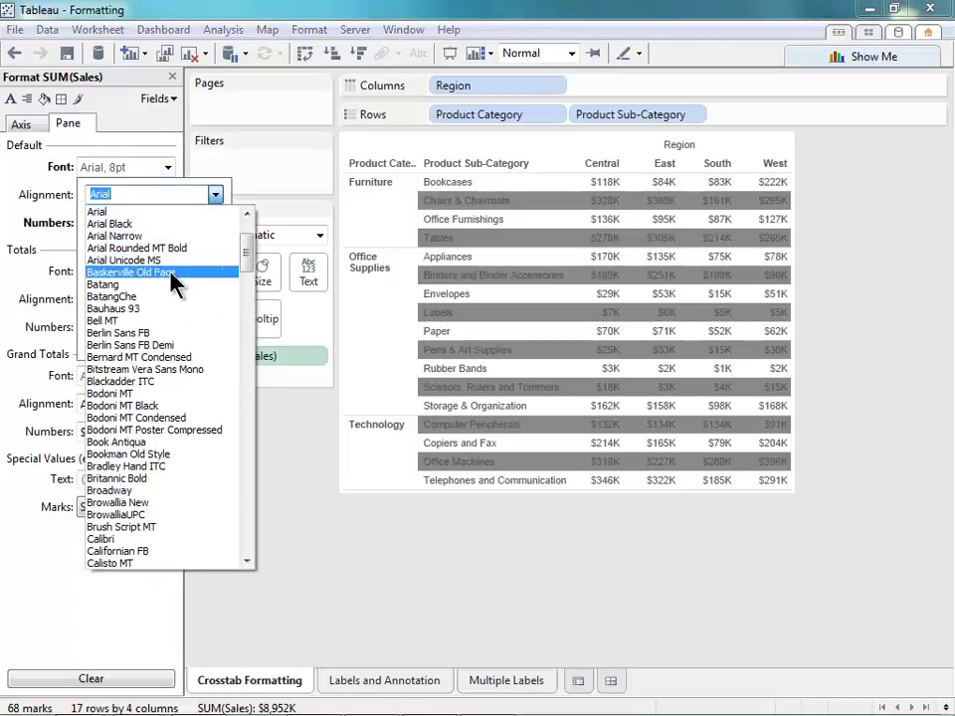
click(175, 284)
click(152, 221)
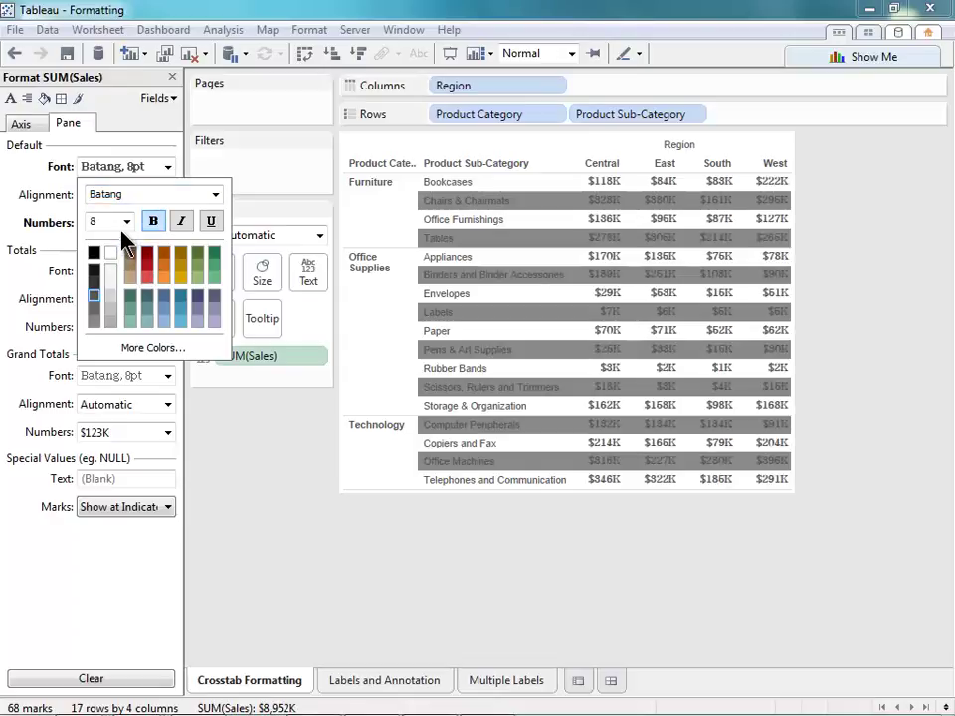
click(123, 225)
click(117, 250)
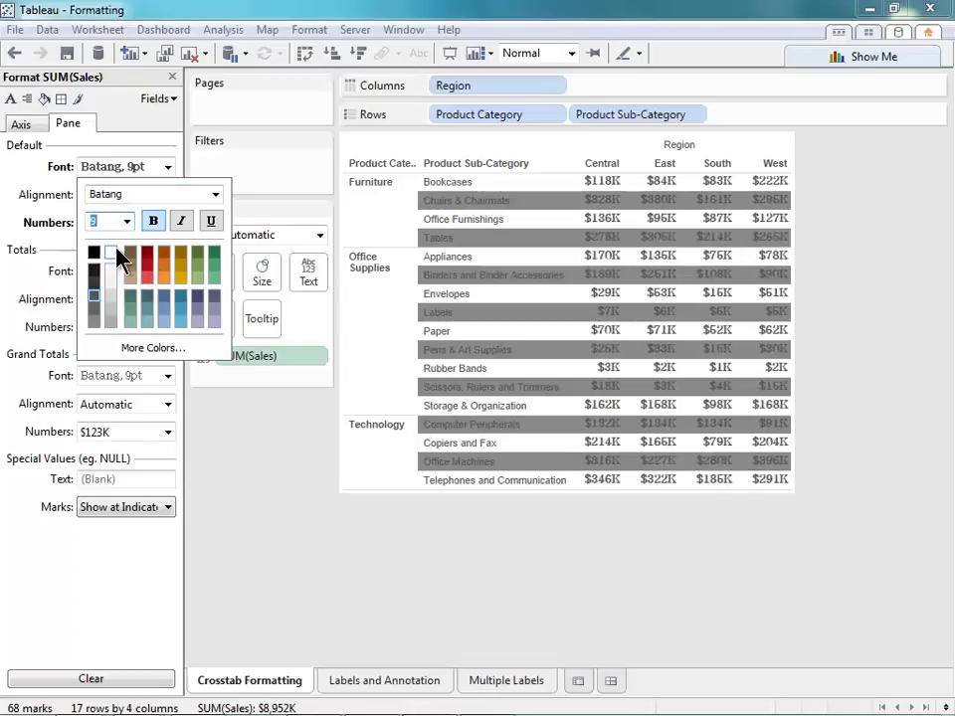
click(72, 204)
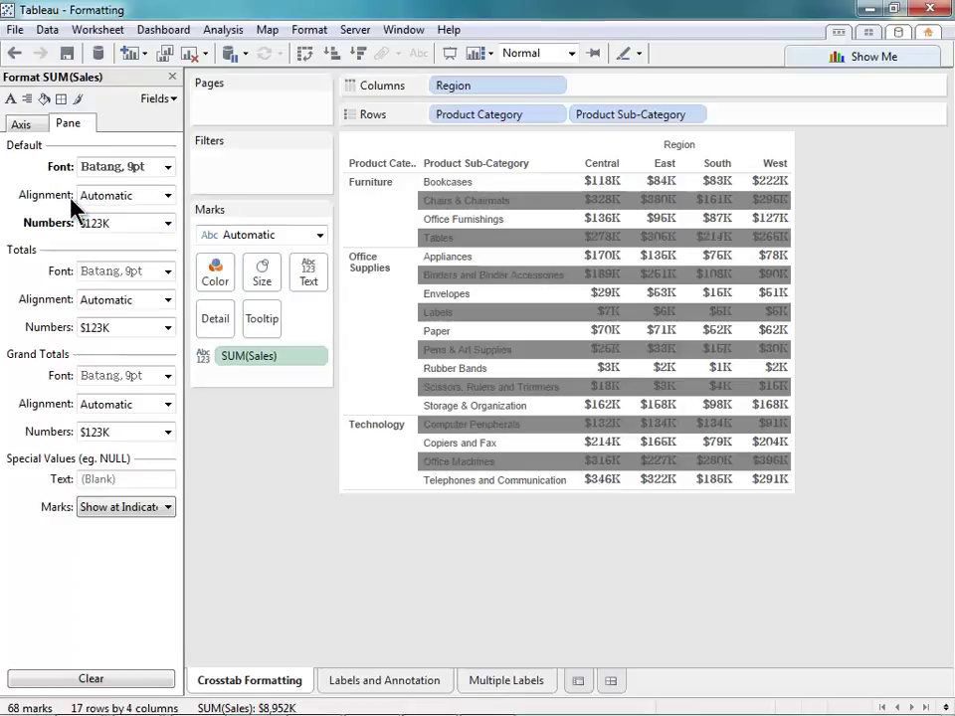
Switch the sales font to Calibri, keeping the bold green styling.
click(167, 167)
click(216, 195)
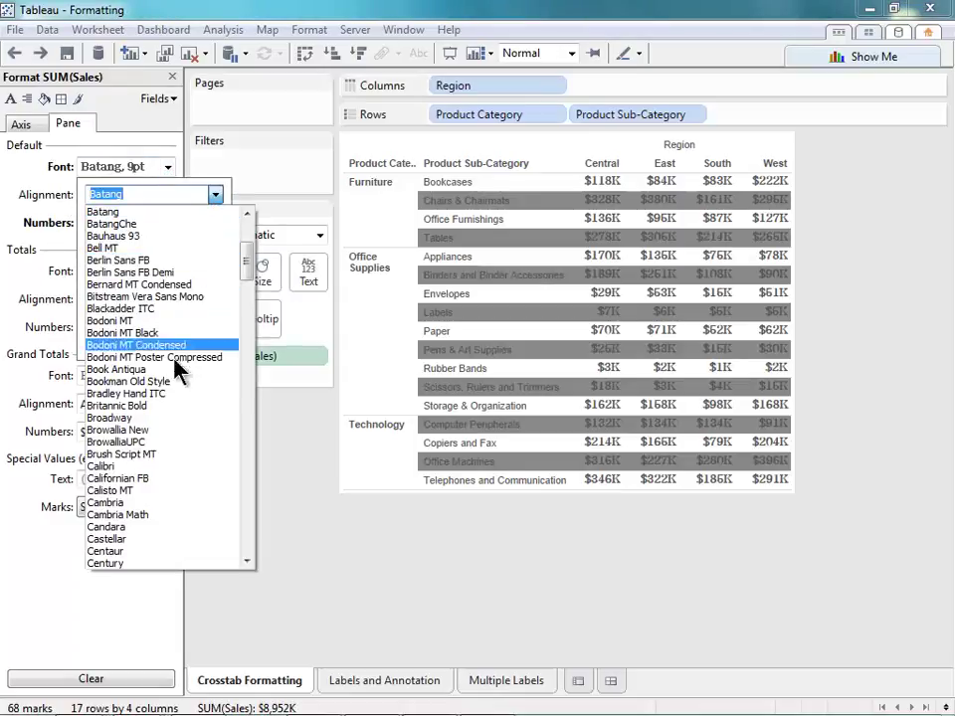
click(169, 467)
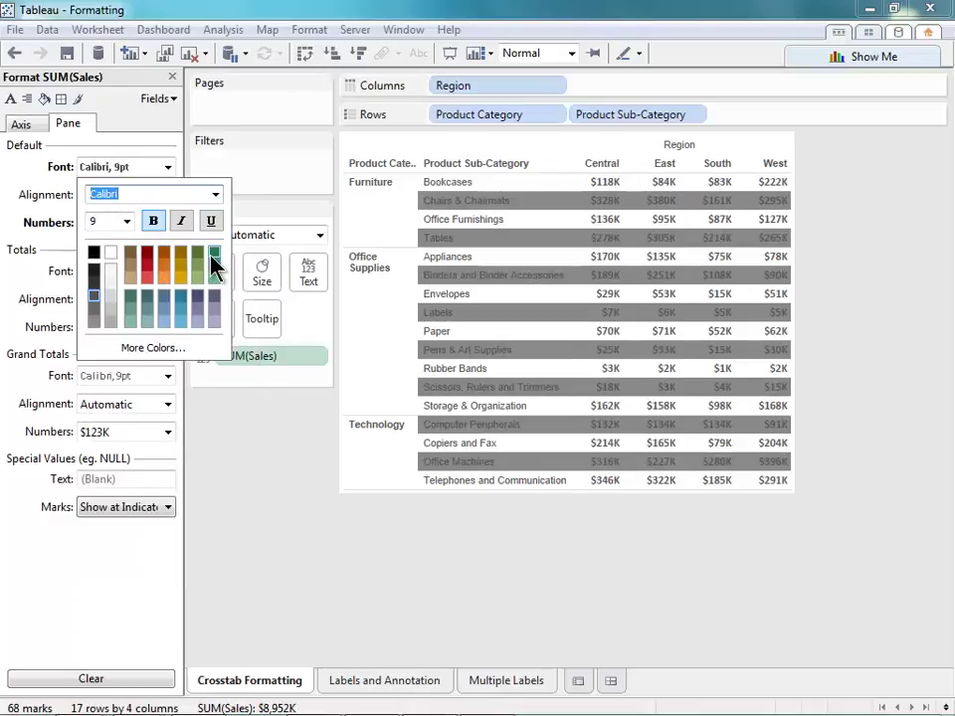
click(40, 266)
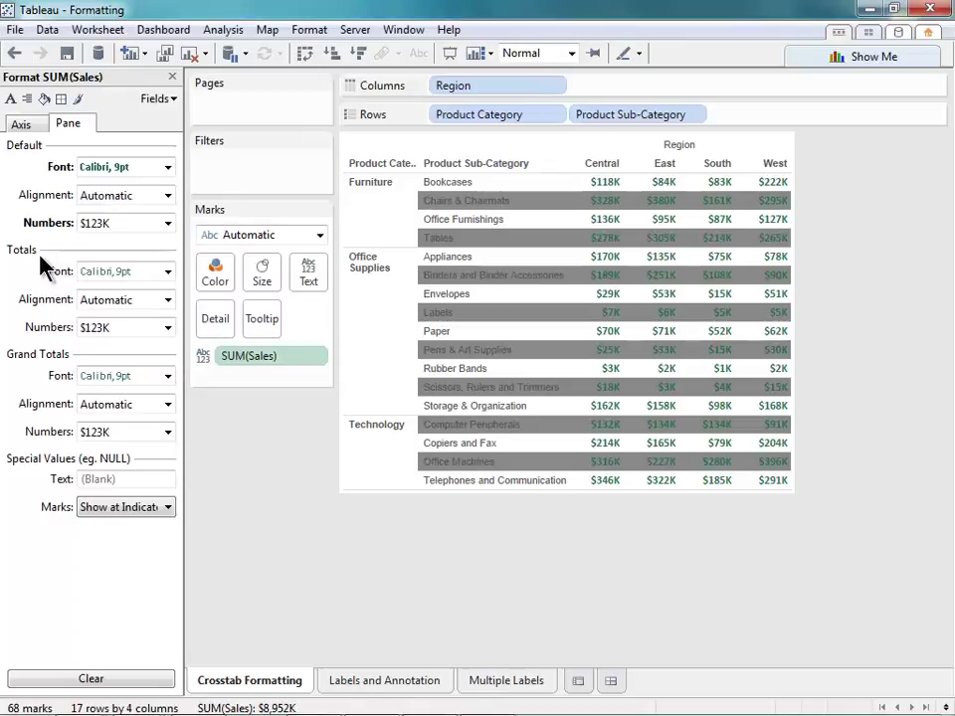
Change both pane and header row banding colours to a lighter grey.
click(44, 98)
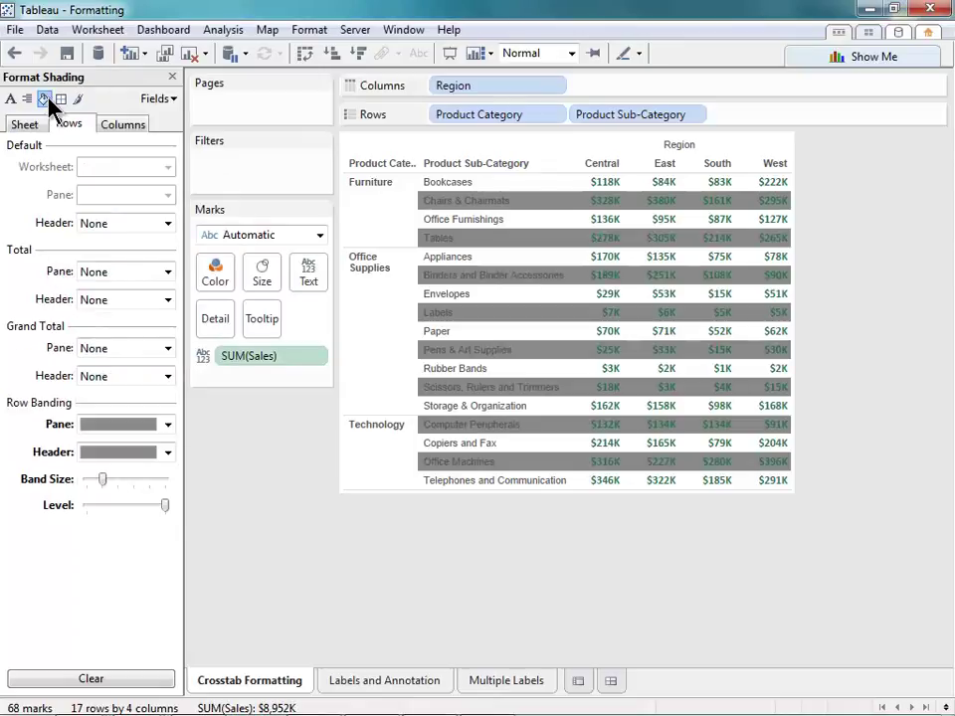
click(165, 426)
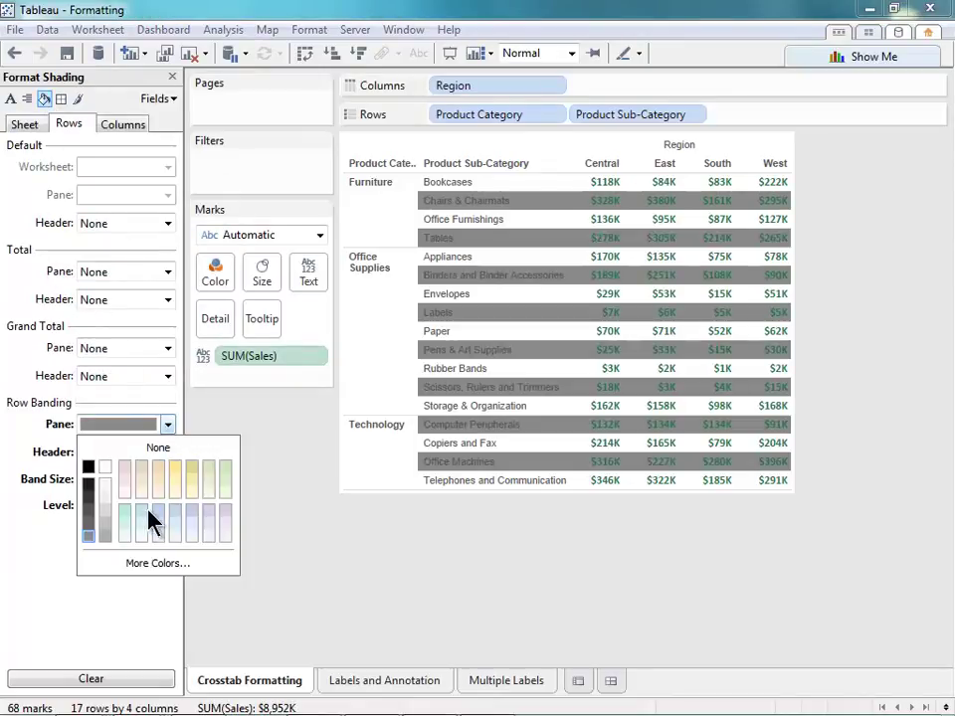
click(89, 537)
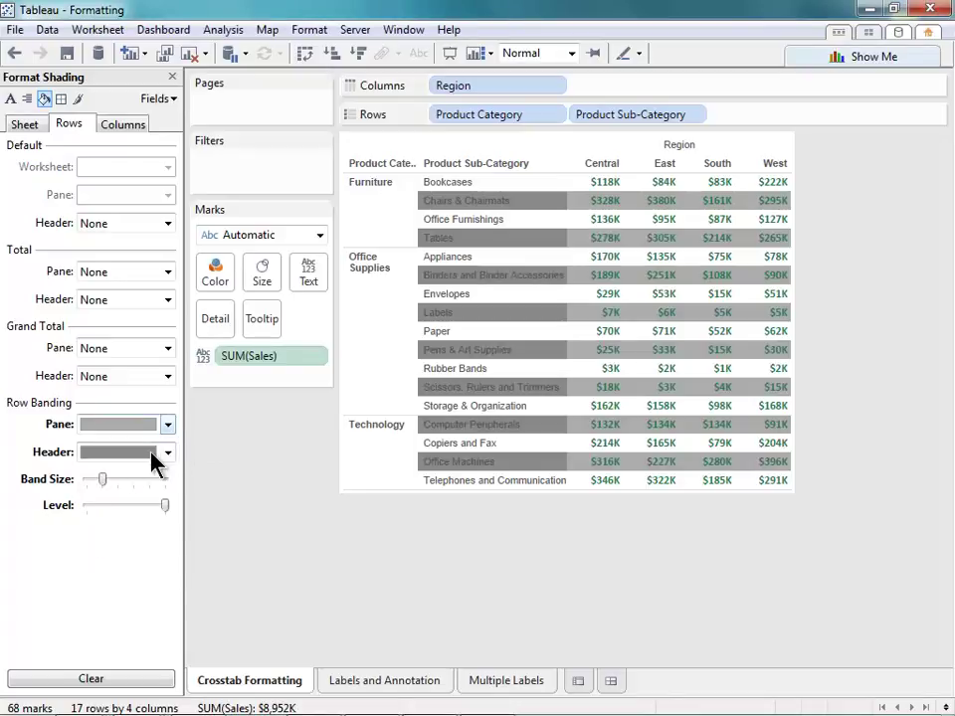
click(166, 453)
click(110, 569)
click(11, 98)
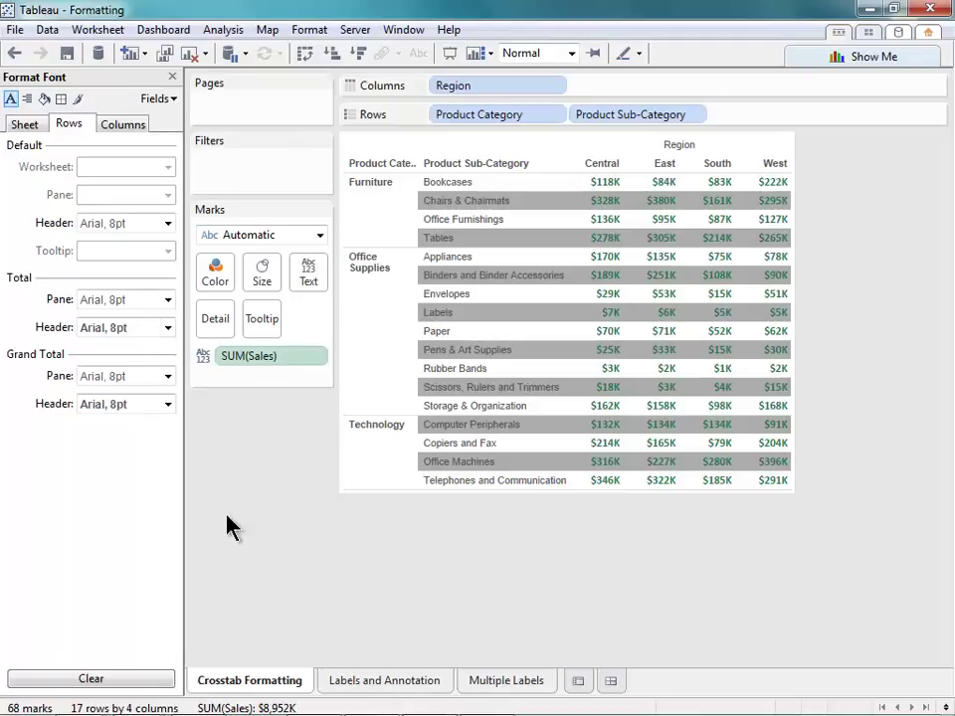
On Labels and Annotation, plot Sales by Order Date year with one colour per Product Category.
click(328, 684)
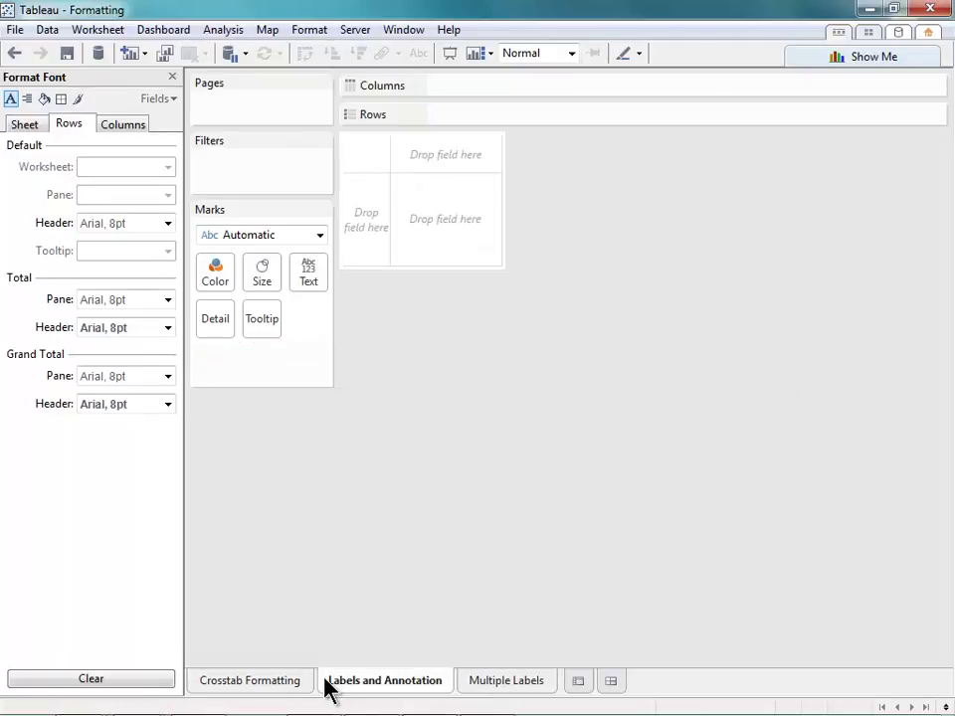
click(173, 76)
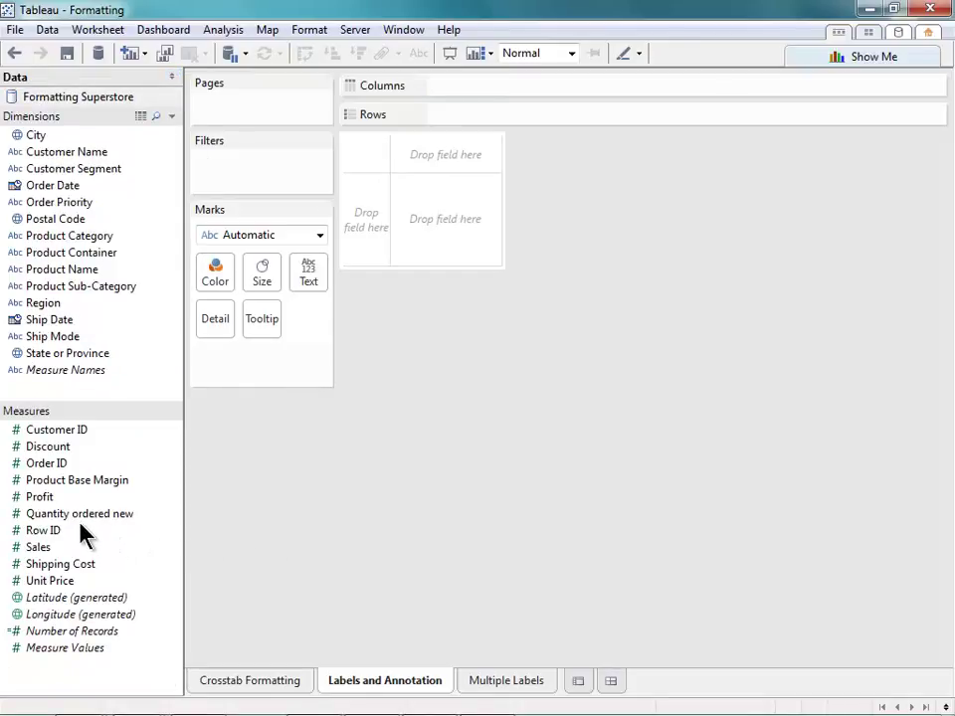
drag(44, 548, 482, 127)
drag(58, 192, 518, 91)
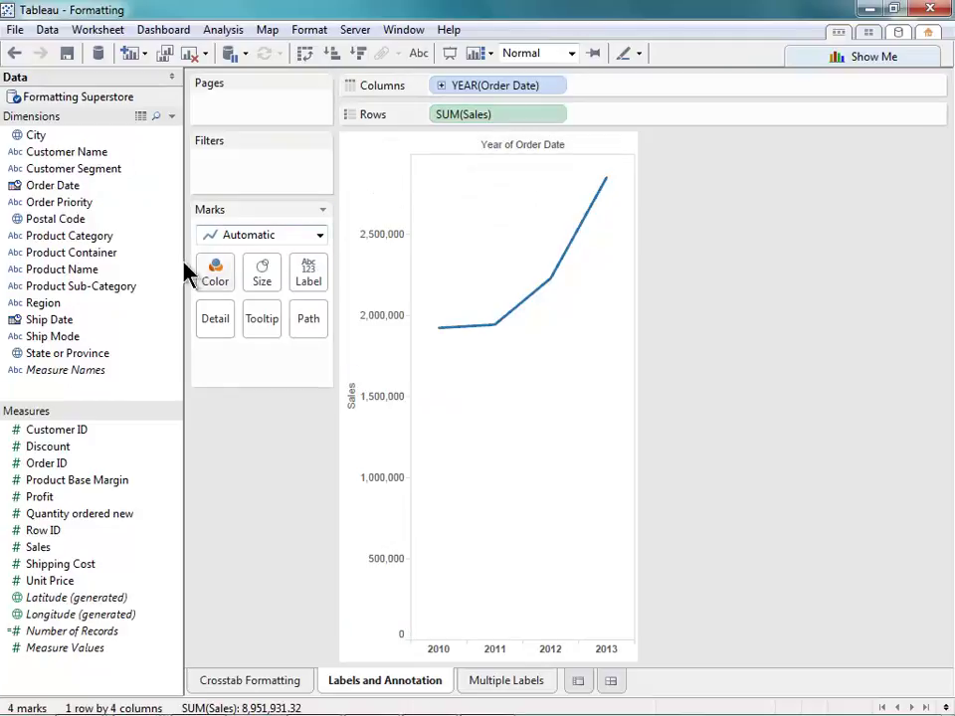
drag(79, 235, 215, 283)
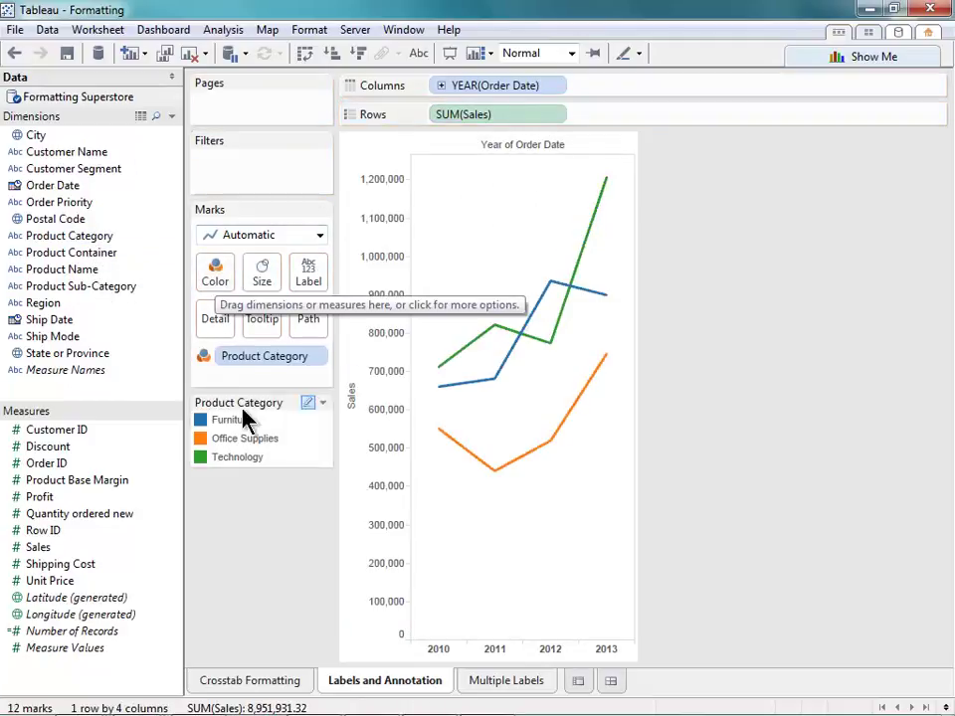
Make it a stacked area chart of monthly sales and select the November 2012 Furniture peak.
click(850, 56)
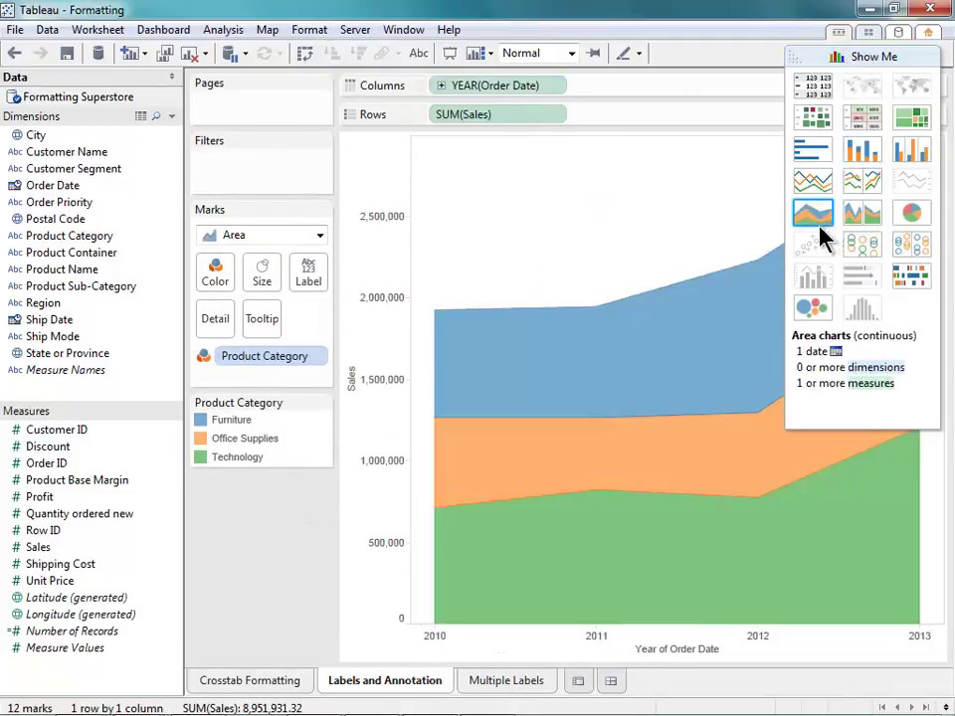
click(829, 65)
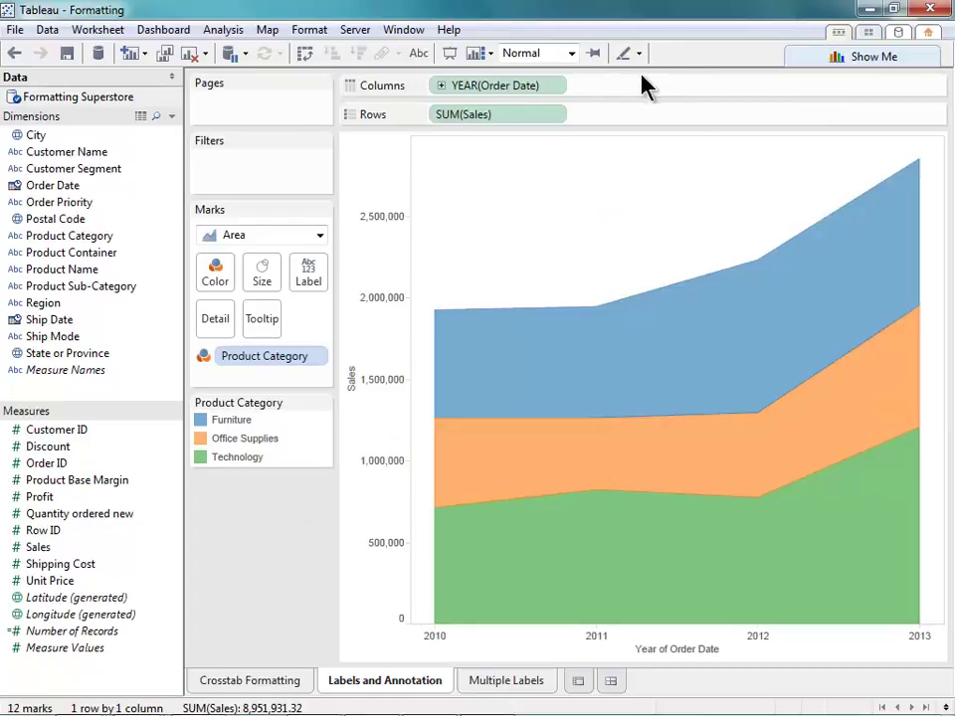
click(562, 88)
click(495, 396)
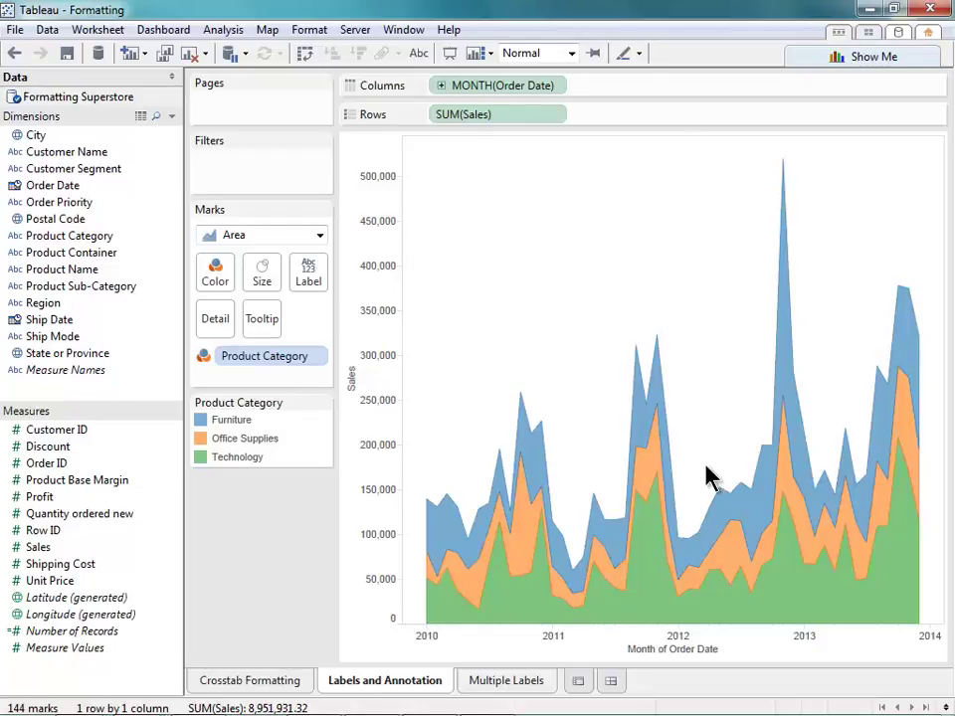
mouse_move(786, 159)
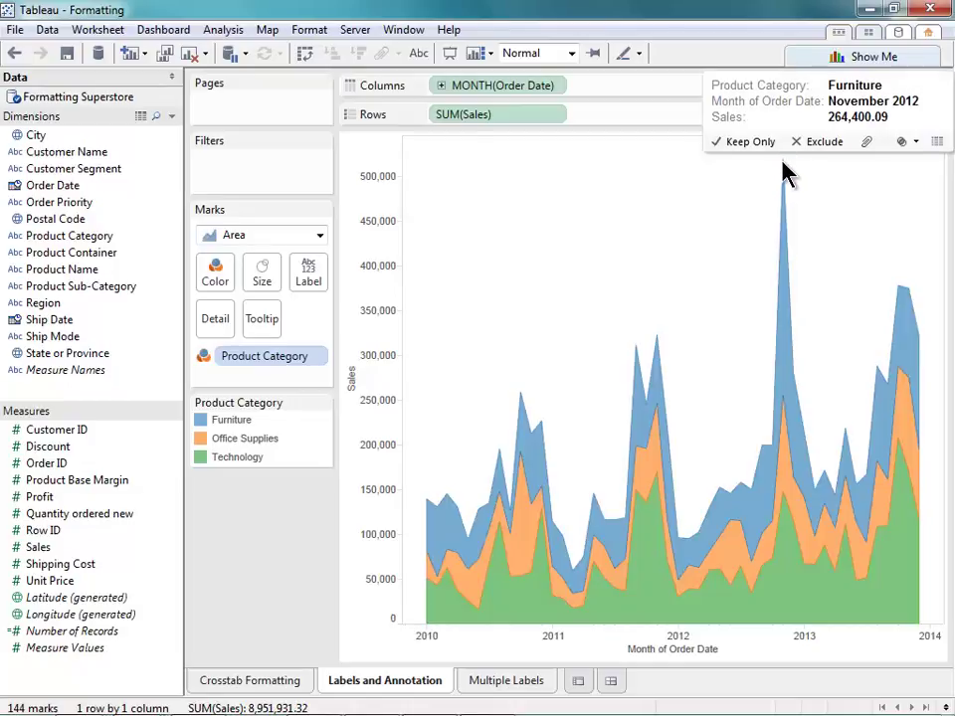
click(783, 171)
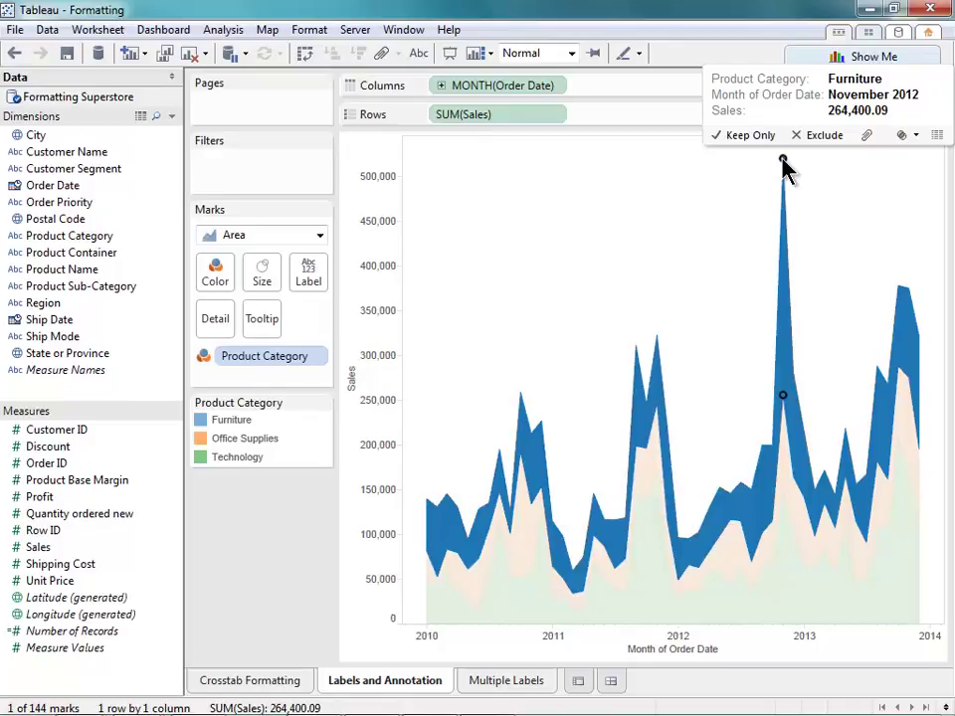
Add a point annotation with month and sales to the October 2012 peak, placed to its left.
right_click(782, 159)
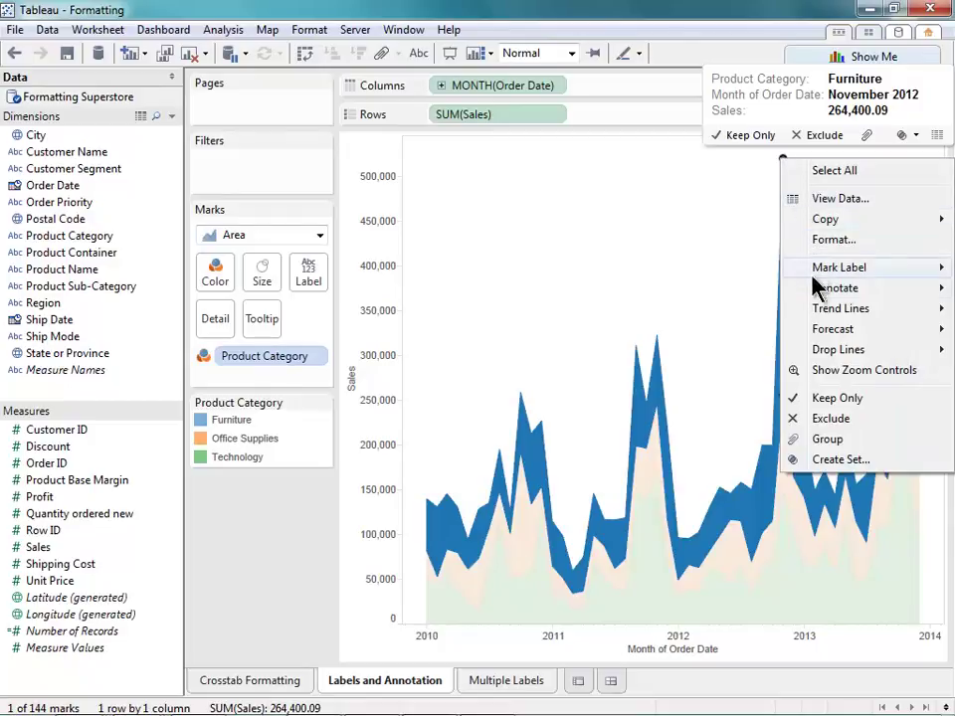
mouse_move(814, 290)
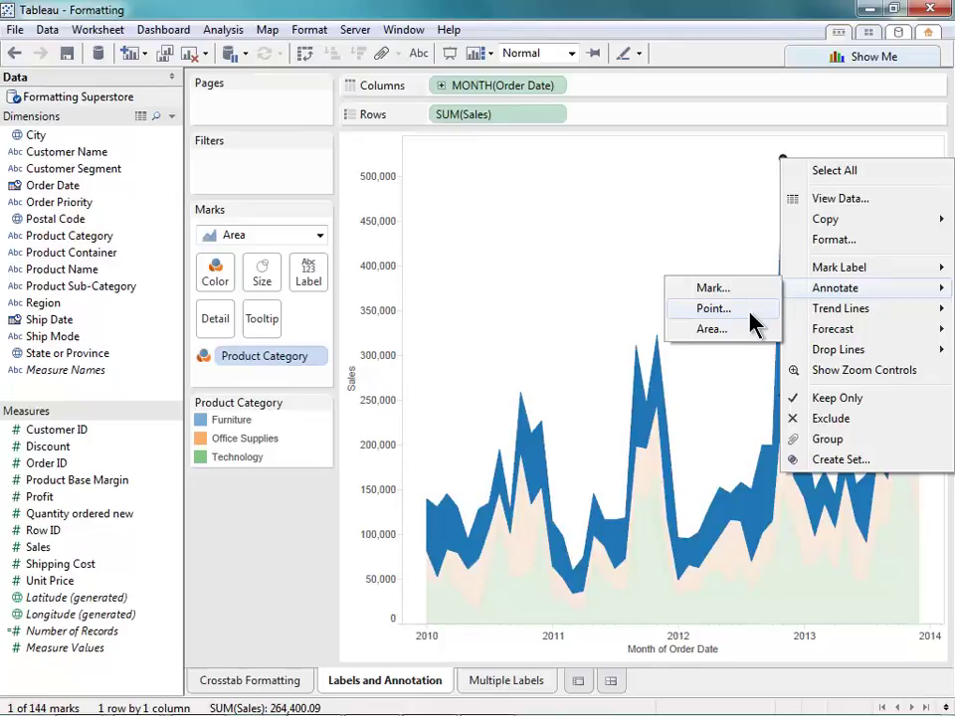
click(750, 315)
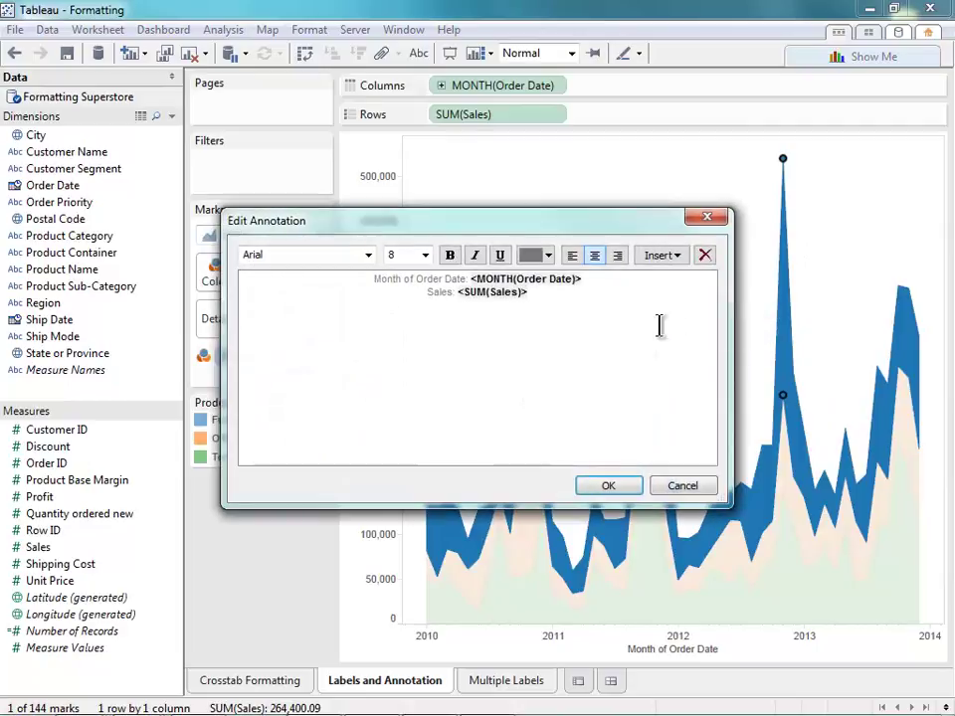
drag(529, 293, 367, 294)
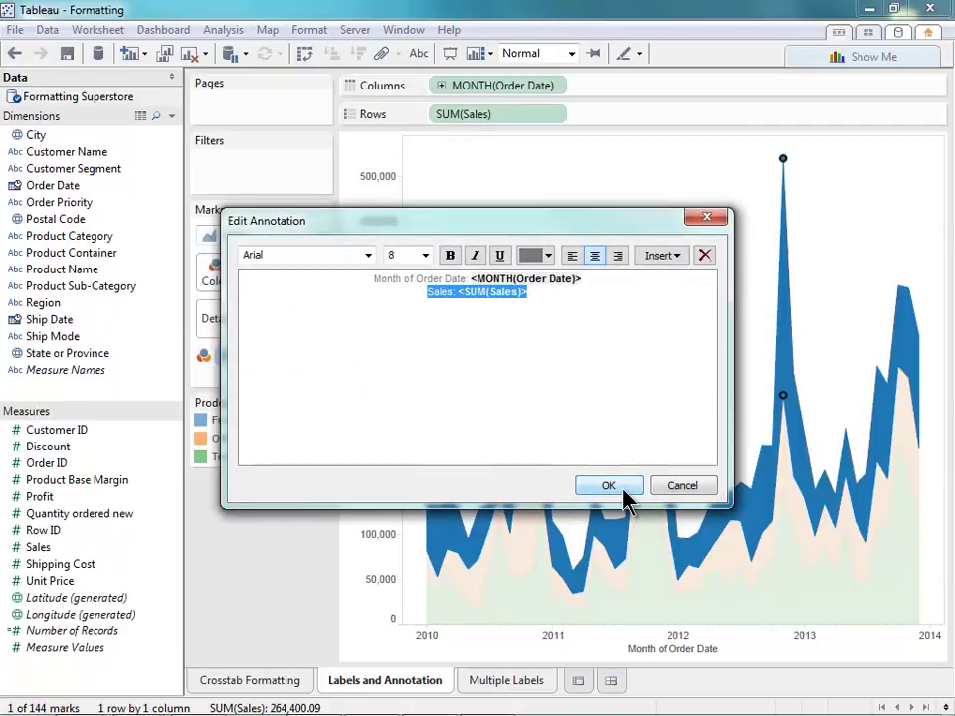
click(624, 436)
click(634, 487)
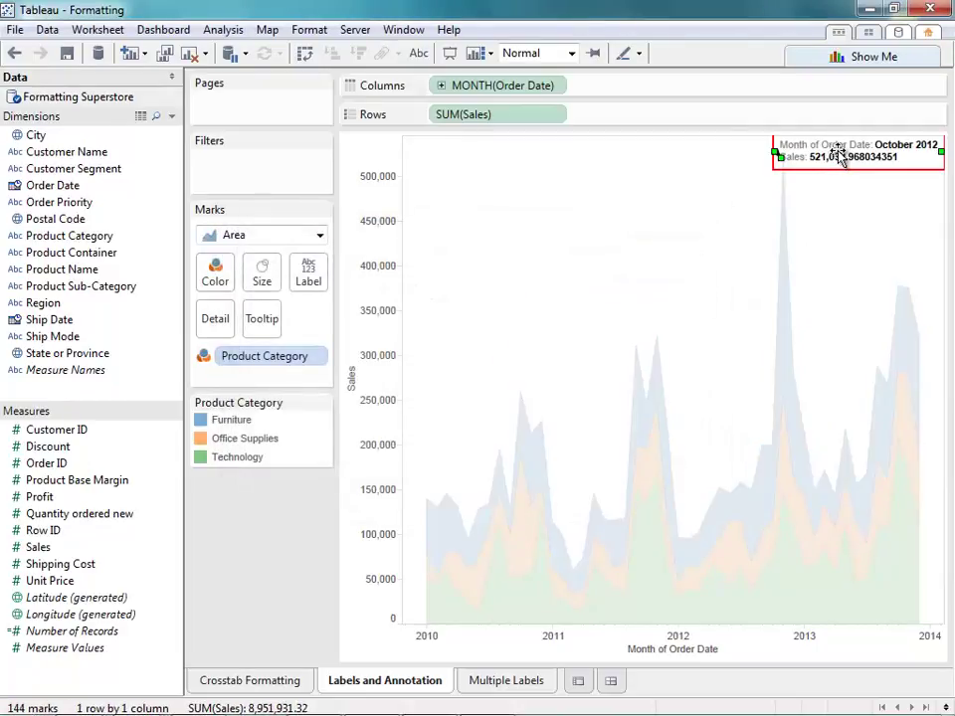
drag(811, 154, 576, 164)
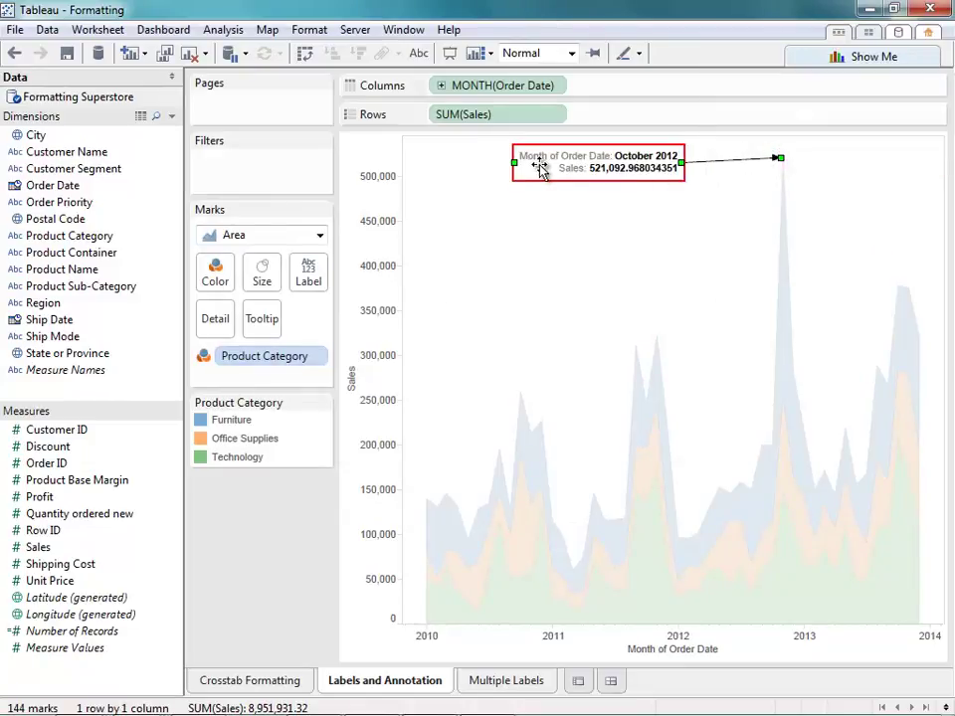
Change the note text to 'Black Friday Sales' in size 12 blue-grey.
double_click(655, 185)
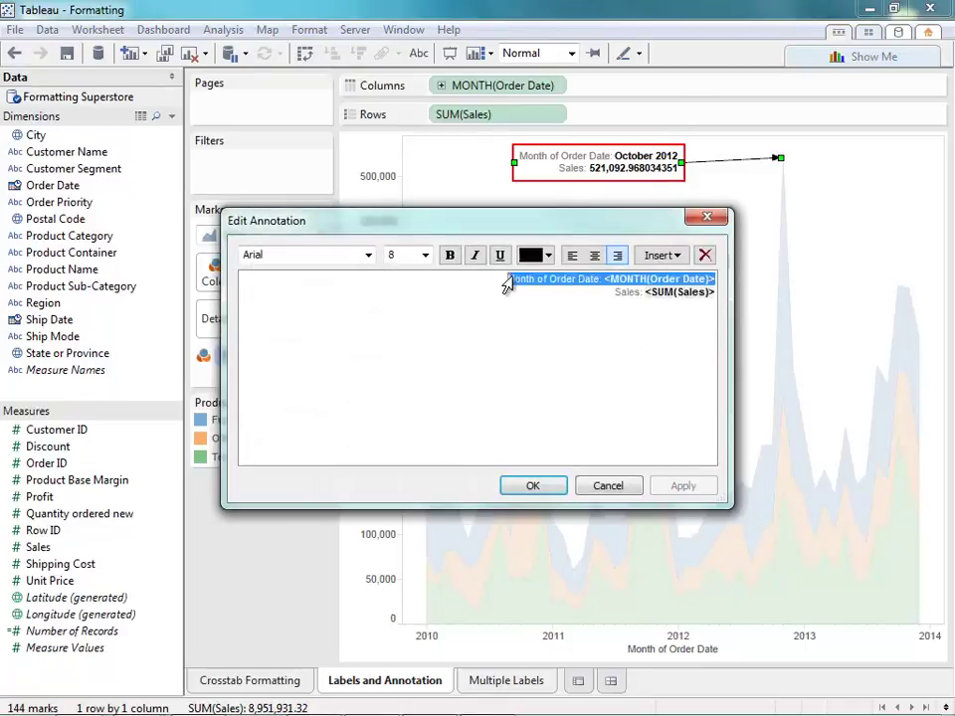
drag(509, 285, 711, 320)
text(Black)
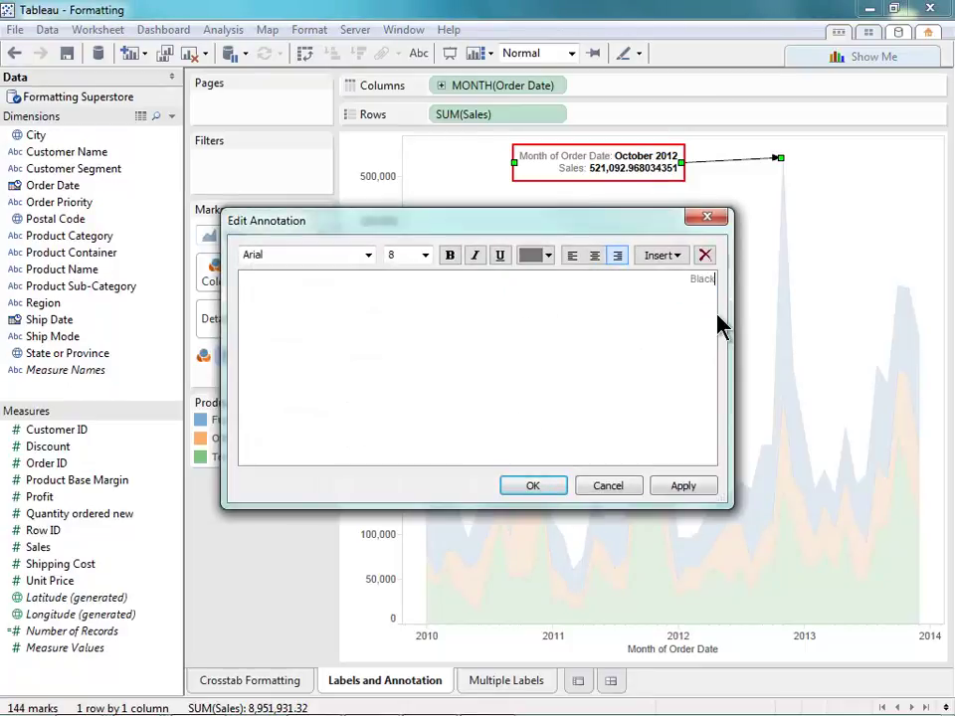
text( Friday Sales)
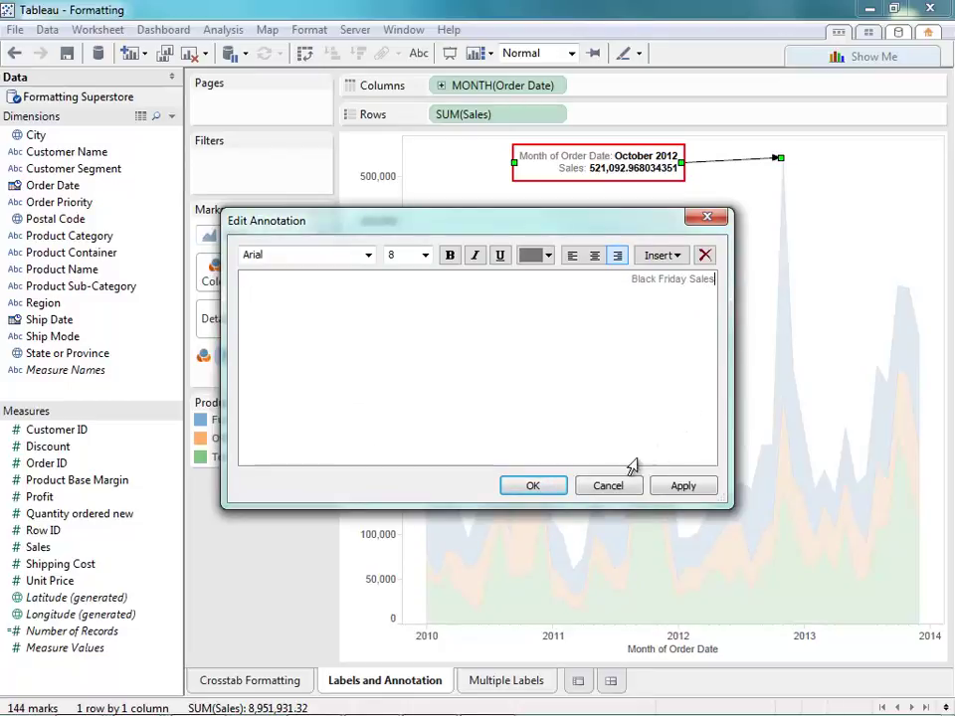
drag(713, 280, 490, 271)
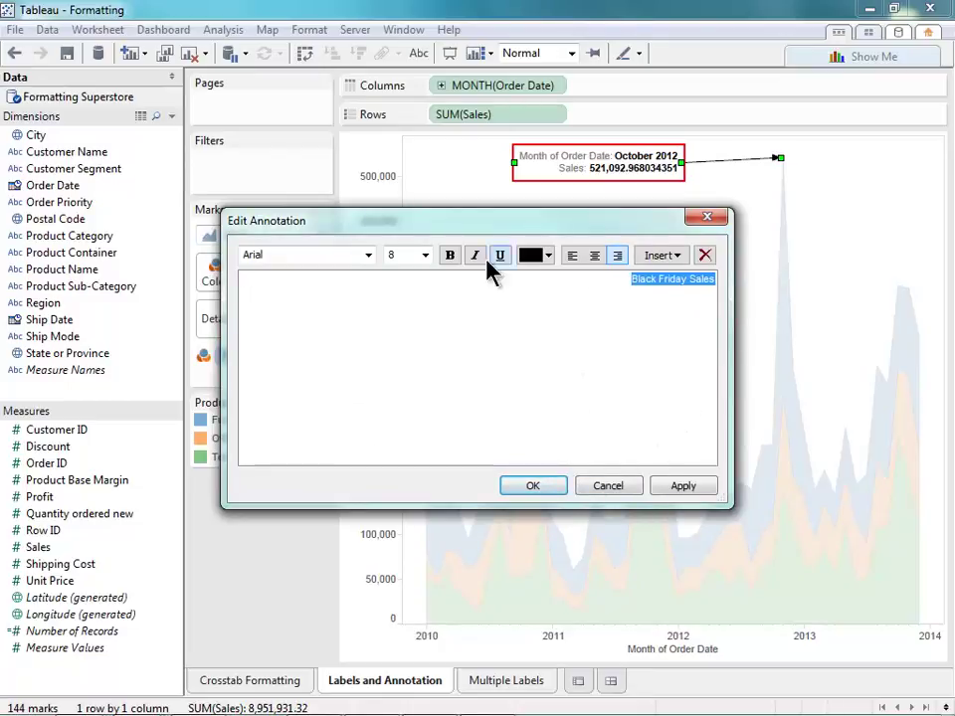
click(426, 255)
click(417, 325)
click(548, 257)
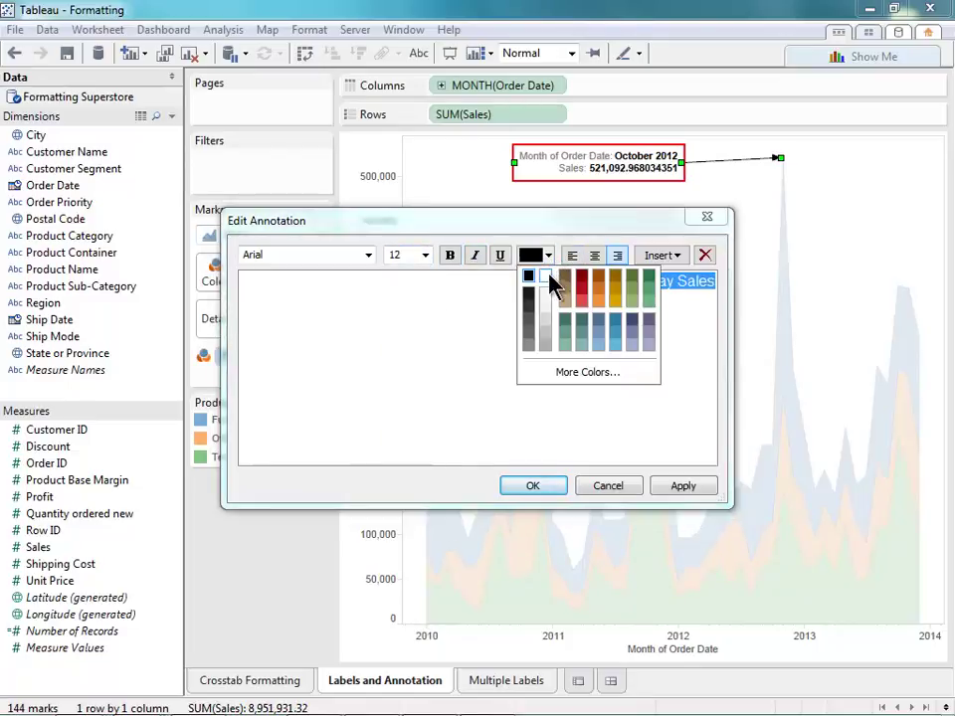
click(600, 329)
click(530, 485)
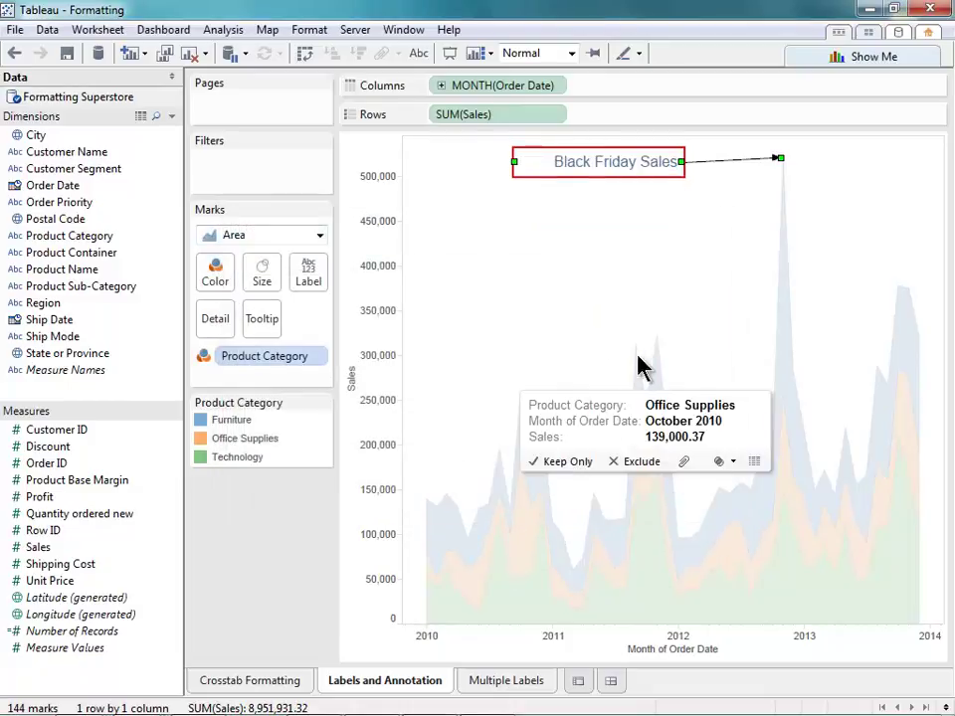
click(714, 268)
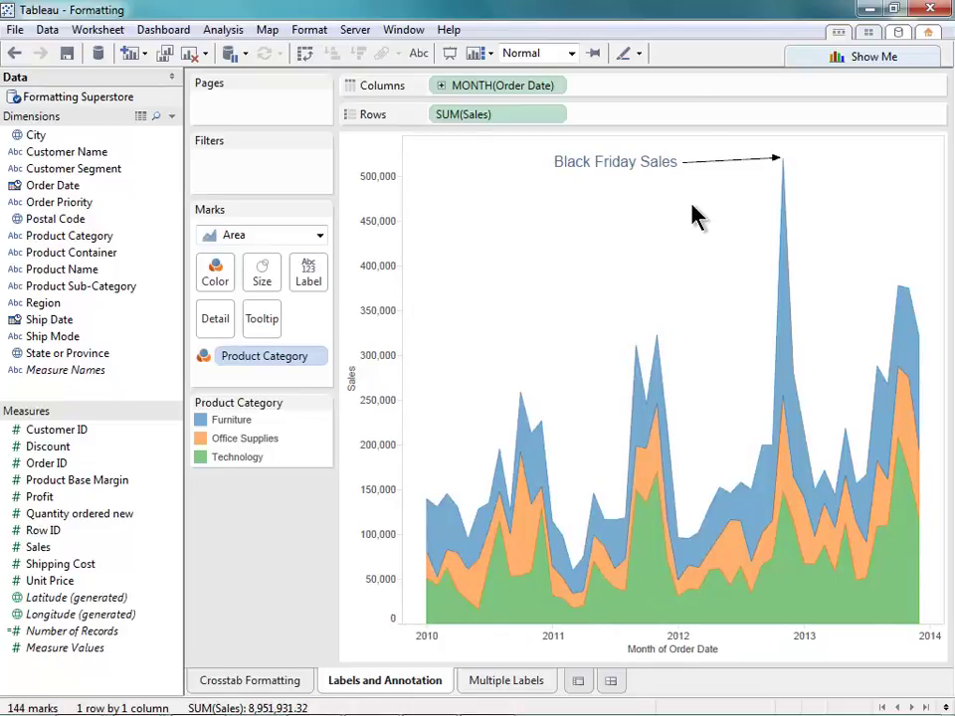
Reattach the annotation's arrow to the November 2012 Furniture peak.
click(780, 160)
click(779, 161)
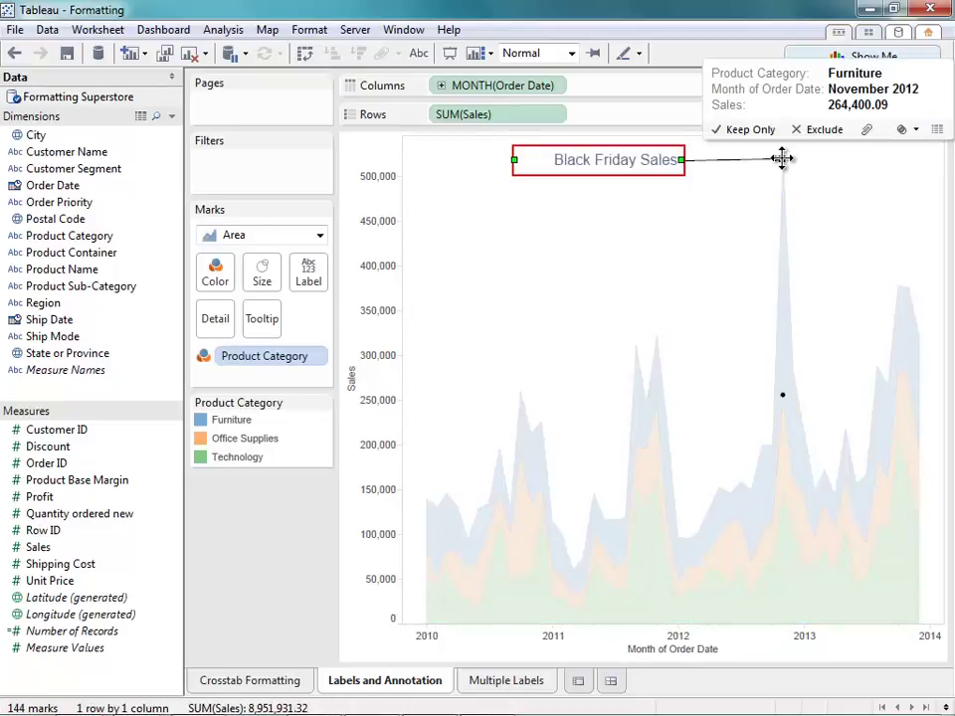
mouse_move(782, 159)
mouse_down()
mouse_move(748, 196)
mouse_move(695, 226)
mouse_move(496, 264)
mouse_up()
drag(678, 159, 782, 160)
click(746, 213)
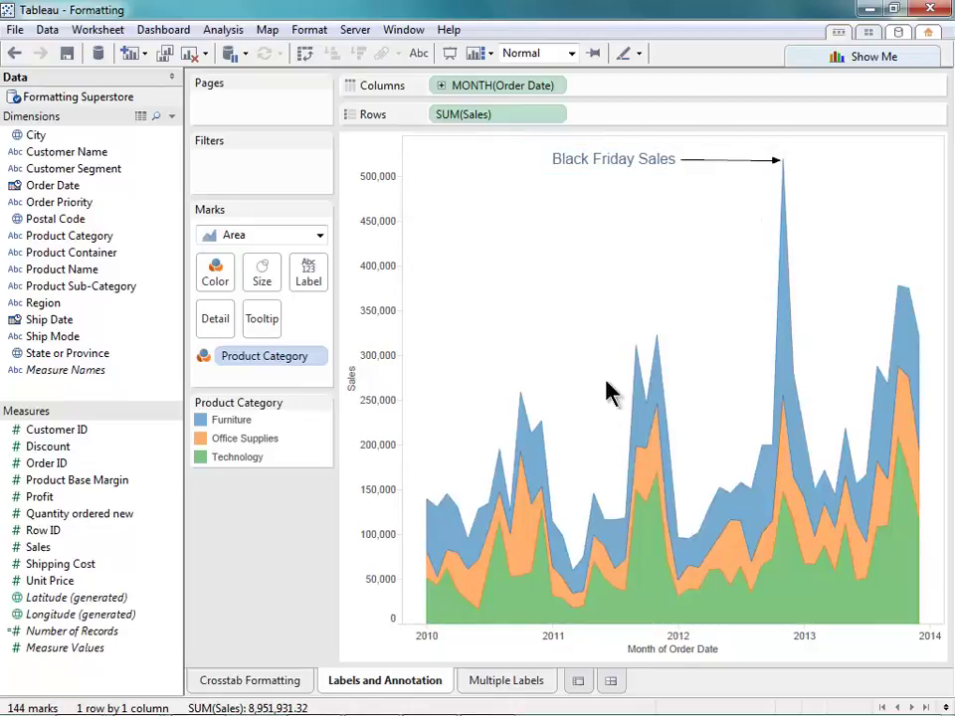
Add a mark annotation reading 'Low Sales' to the March 2011 Furniture dip.
click(574, 575)
right_click(574, 572)
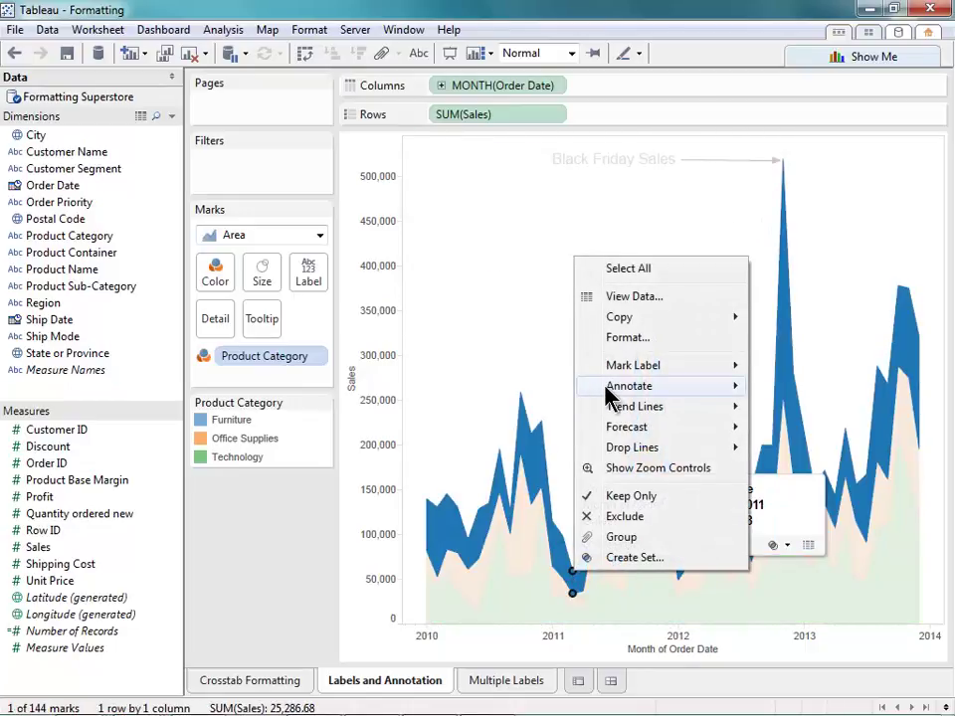
mouse_move(609, 395)
click(772, 390)
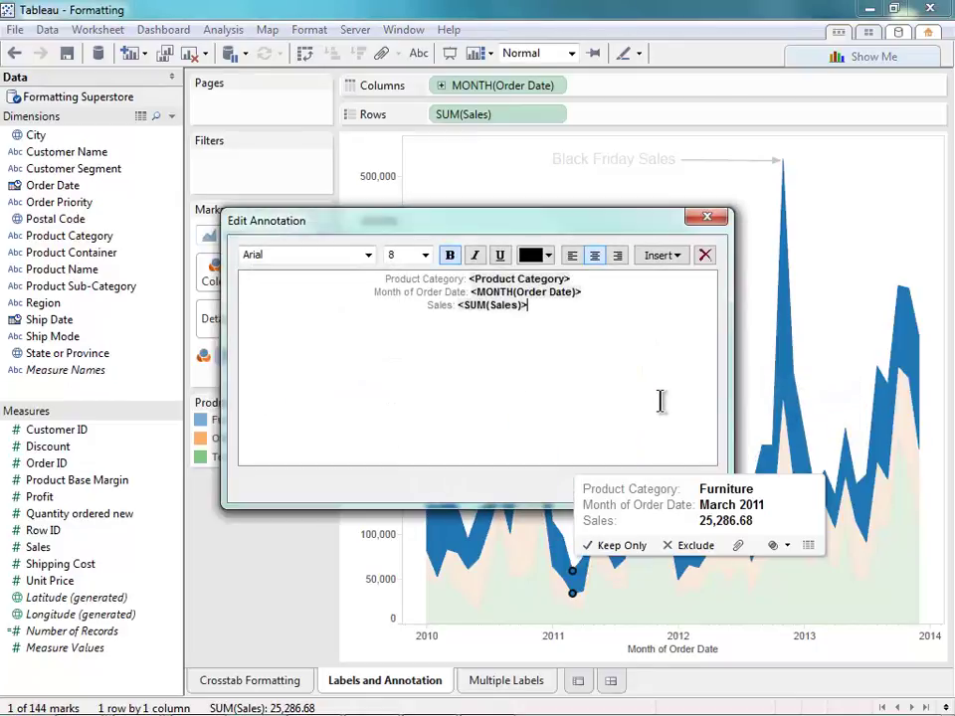
key(ctrl+a)
key(Delete)
text(Low Sales)
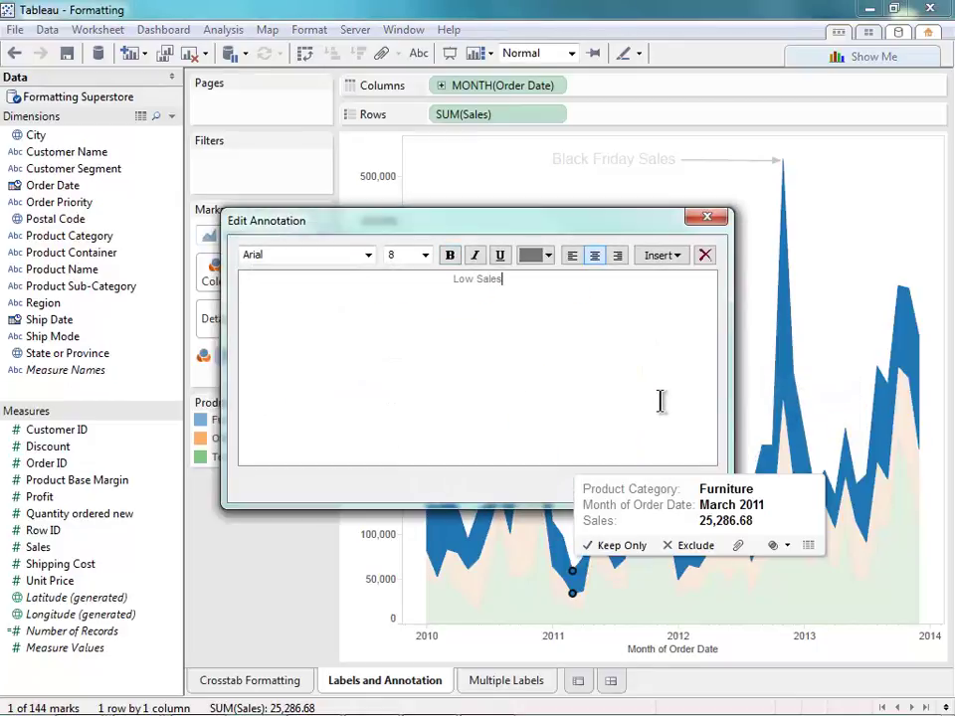
Make the Low Sales text red at size 11 and confirm the annotation.
key(ctrl+a)
click(546, 255)
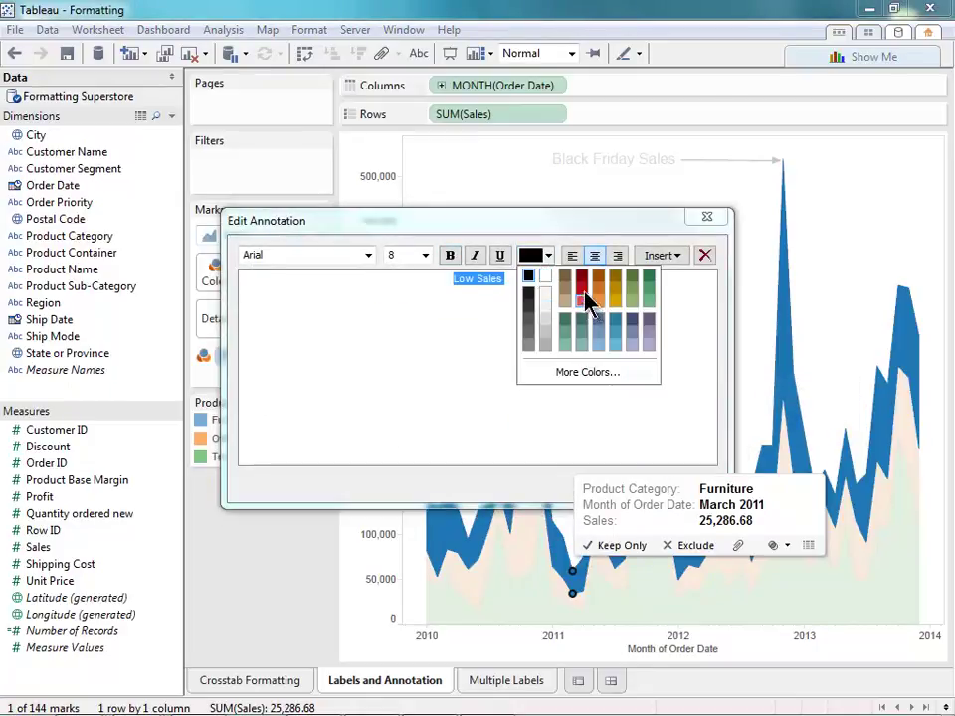
click(573, 299)
click(425, 255)
click(418, 311)
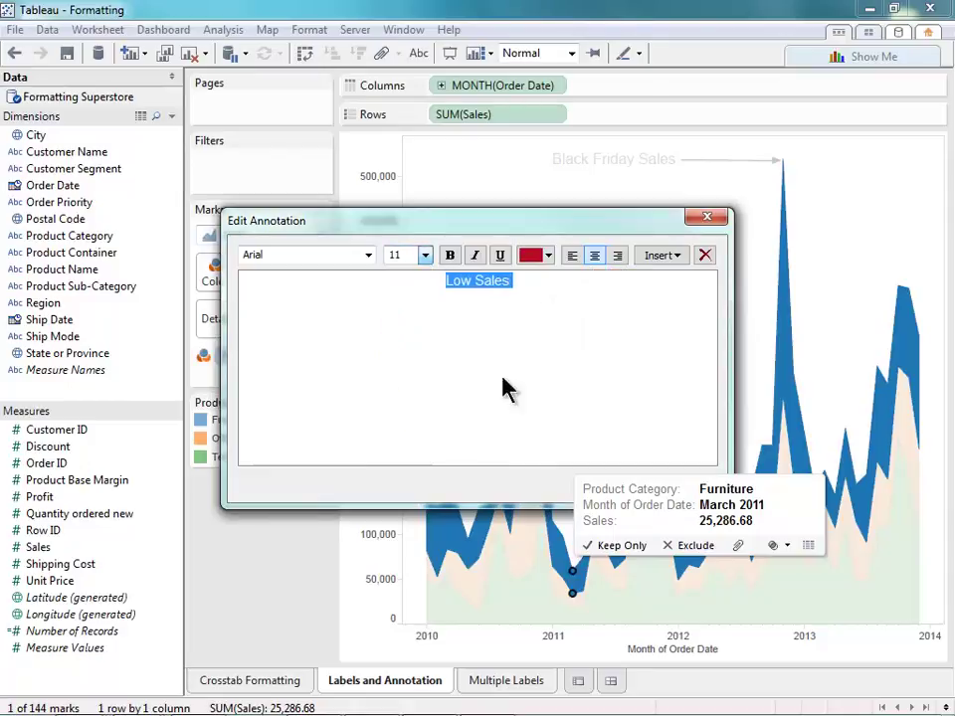
click(508, 425)
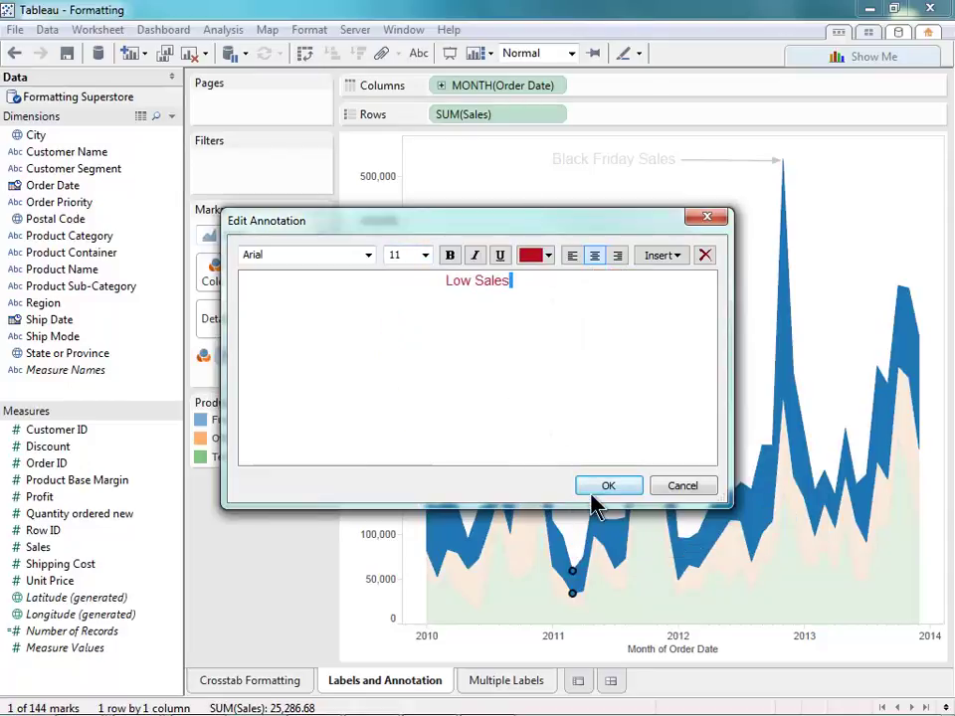
click(601, 487)
Move the Low Sales note up to about 350,000, arrow still on the March 2011 low.
click(627, 563)
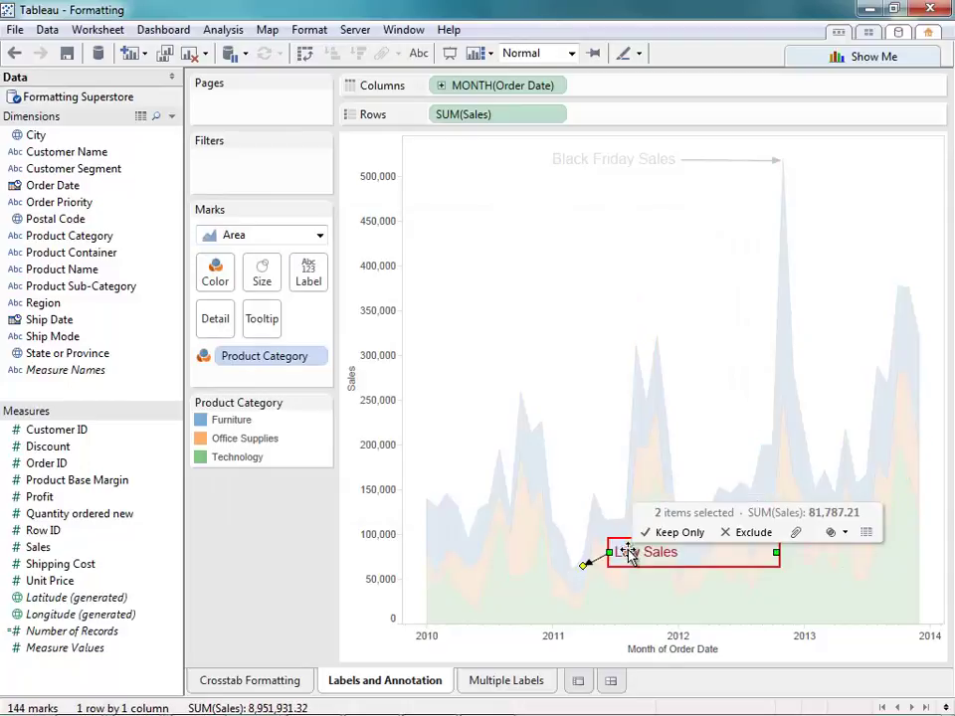
drag(619, 530, 455, 312)
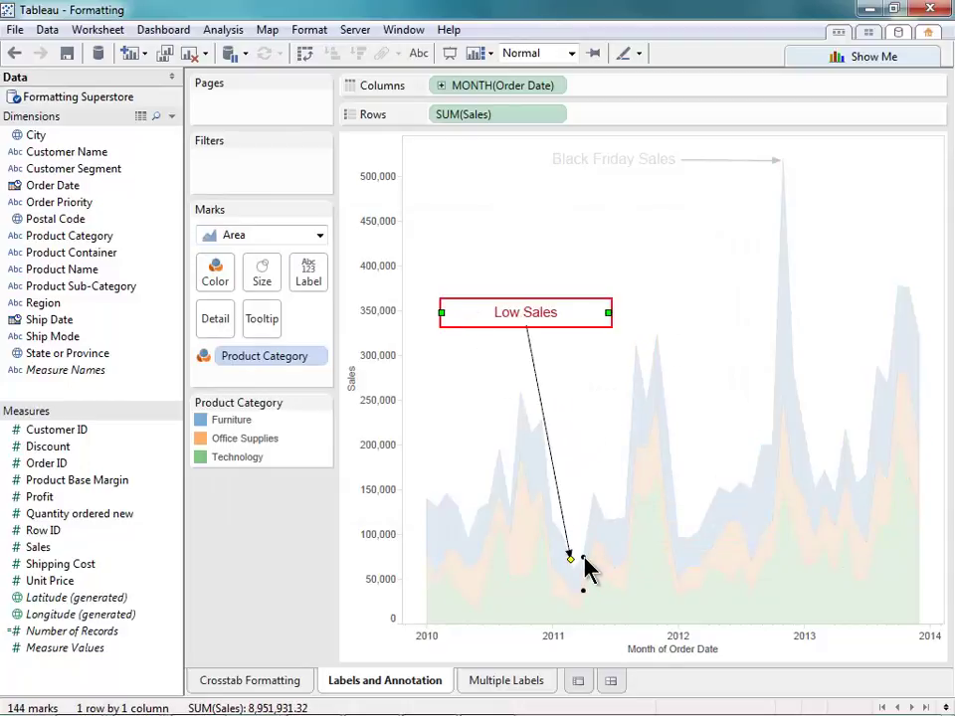
mouse_move(574, 565)
mouse_down()
mouse_move(648, 407)
mouse_move(631, 332)
mouse_move(533, 365)
mouse_move(678, 379)
mouse_move(516, 384)
mouse_move(574, 511)
mouse_move(574, 568)
mouse_up()
click(514, 360)
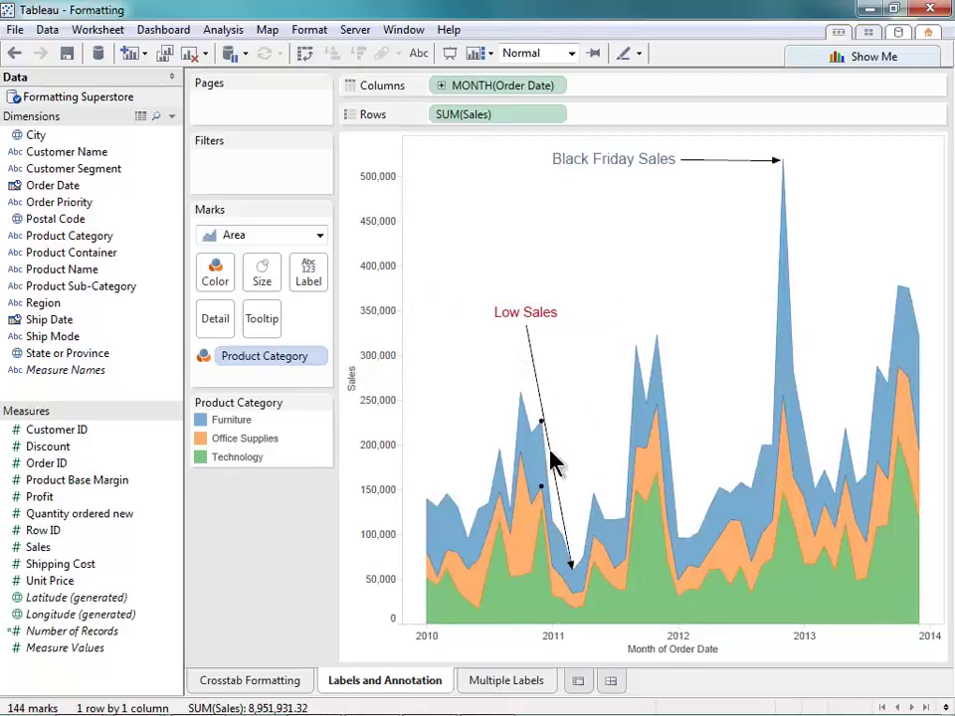
Add a Region quick filter including Central, East, South and West.
click(574, 571)
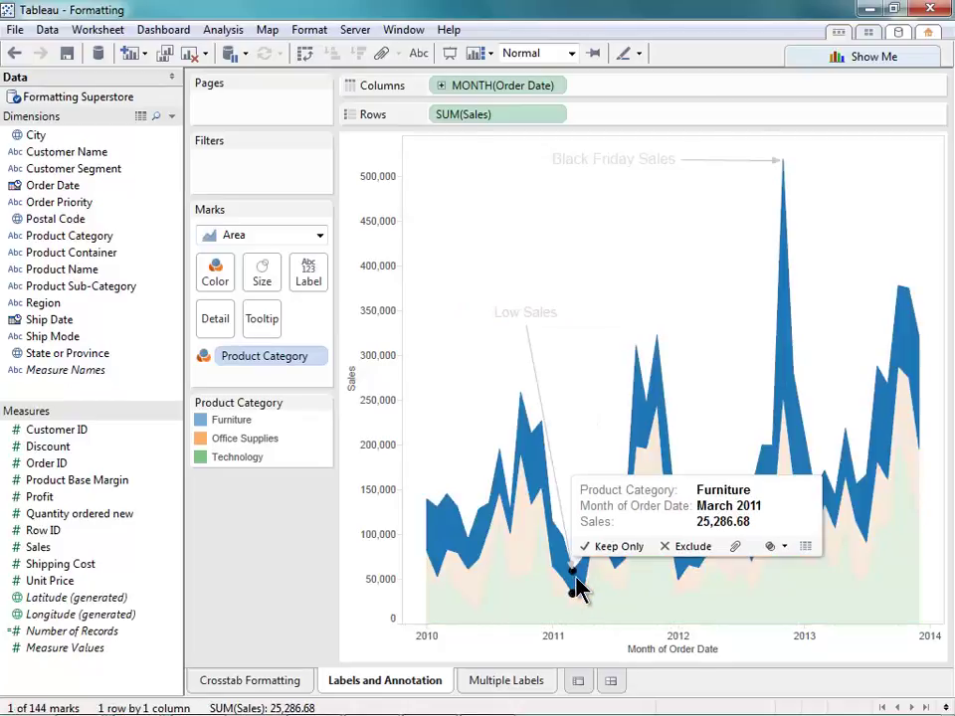
click(605, 348)
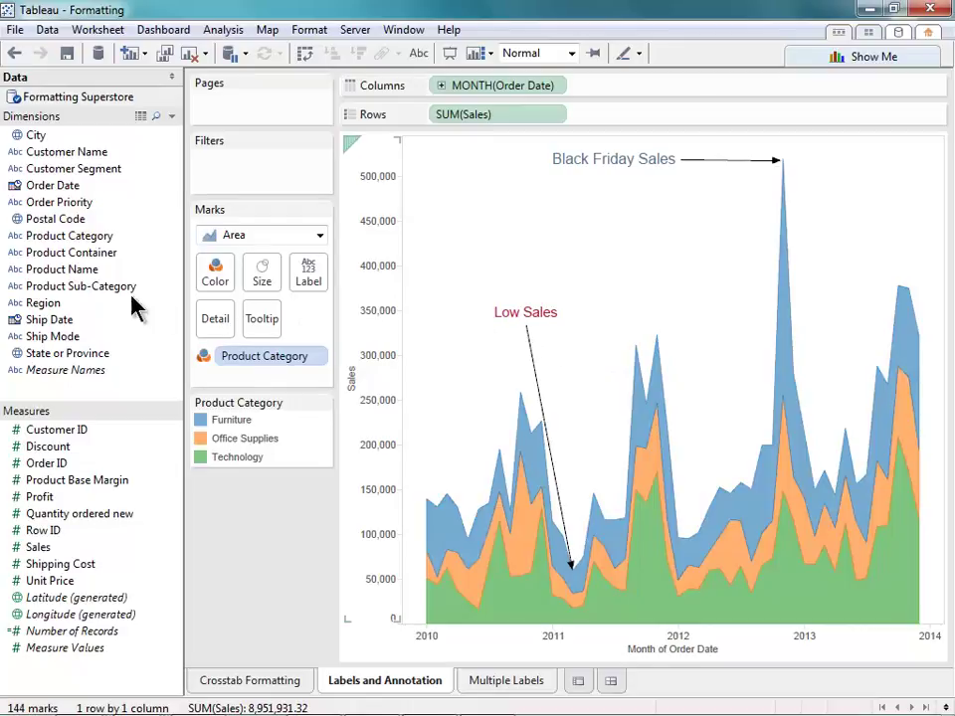
right_click(55, 303)
click(86, 338)
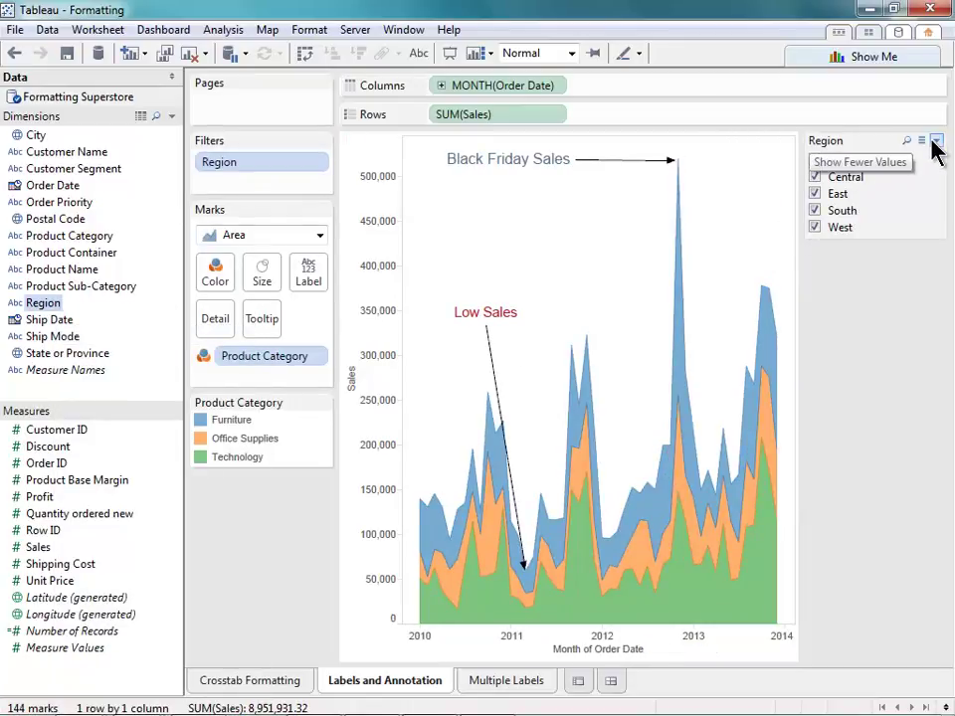
Make the Region filter single-value and preview East, South, West, then all regions.
click(935, 141)
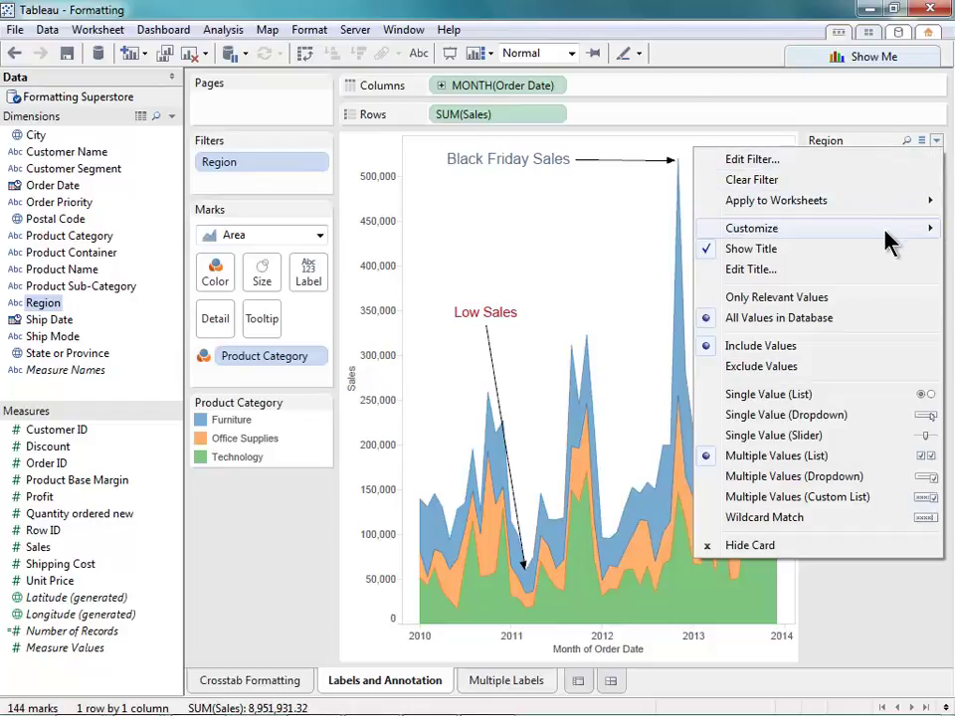
click(849, 394)
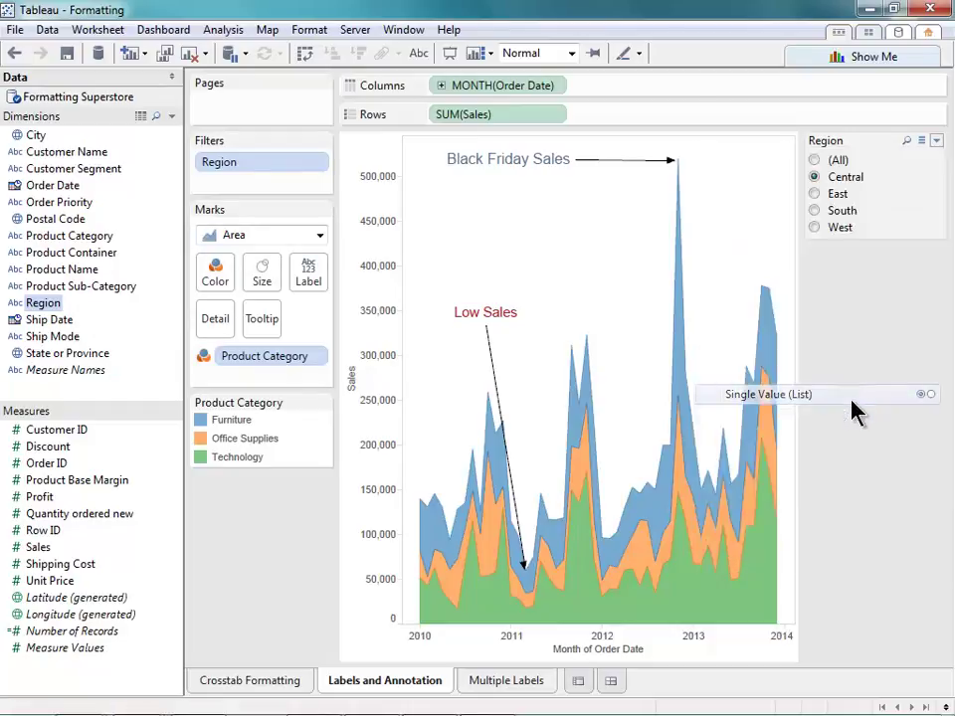
click(813, 195)
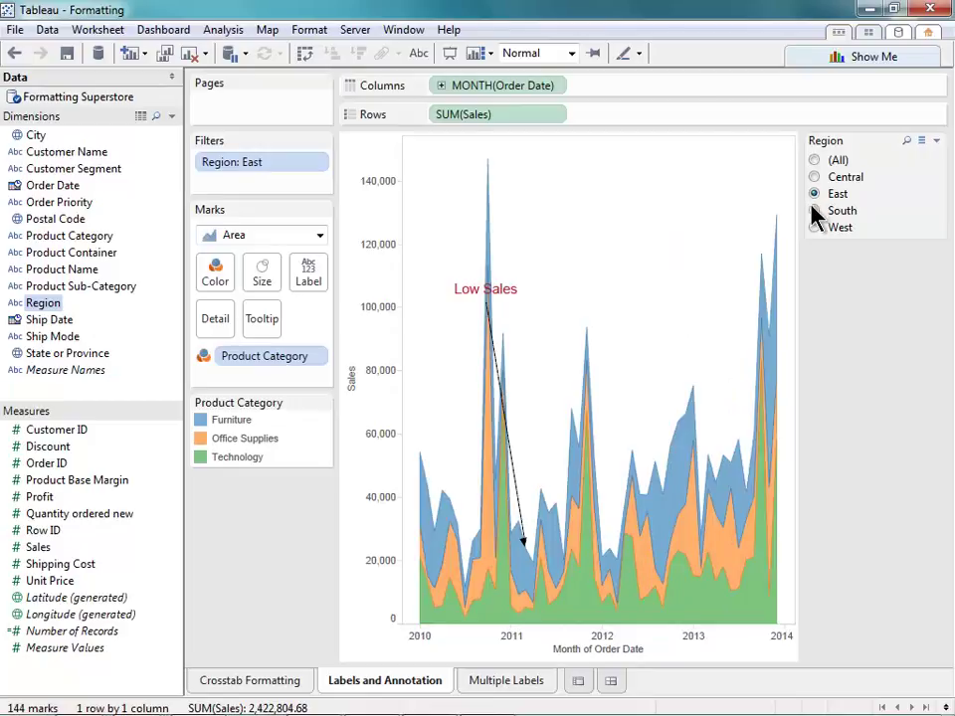
click(815, 212)
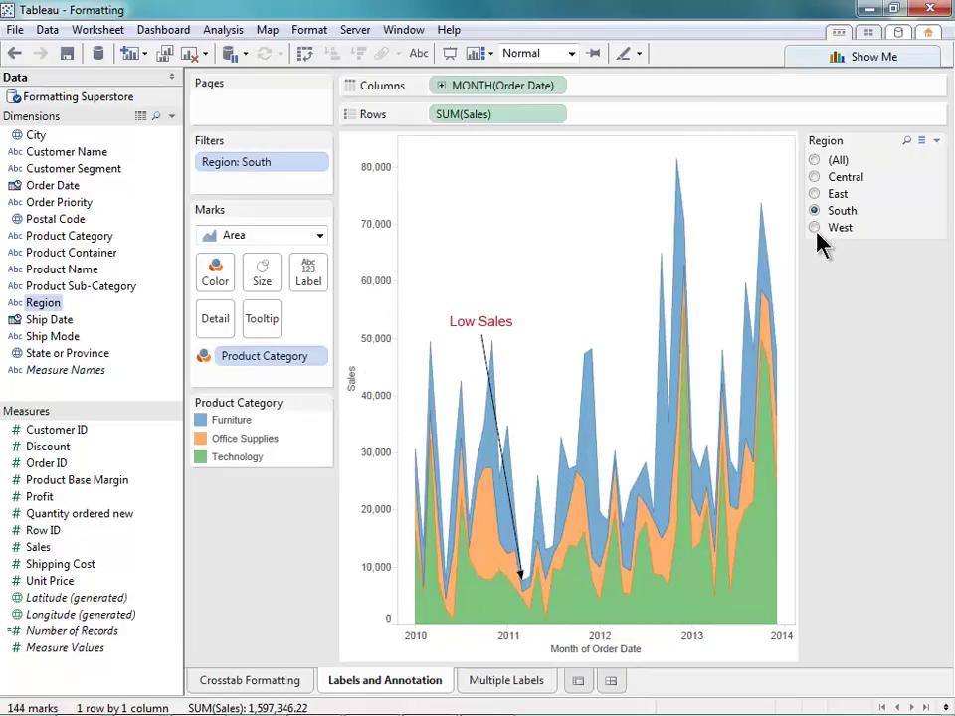
click(815, 229)
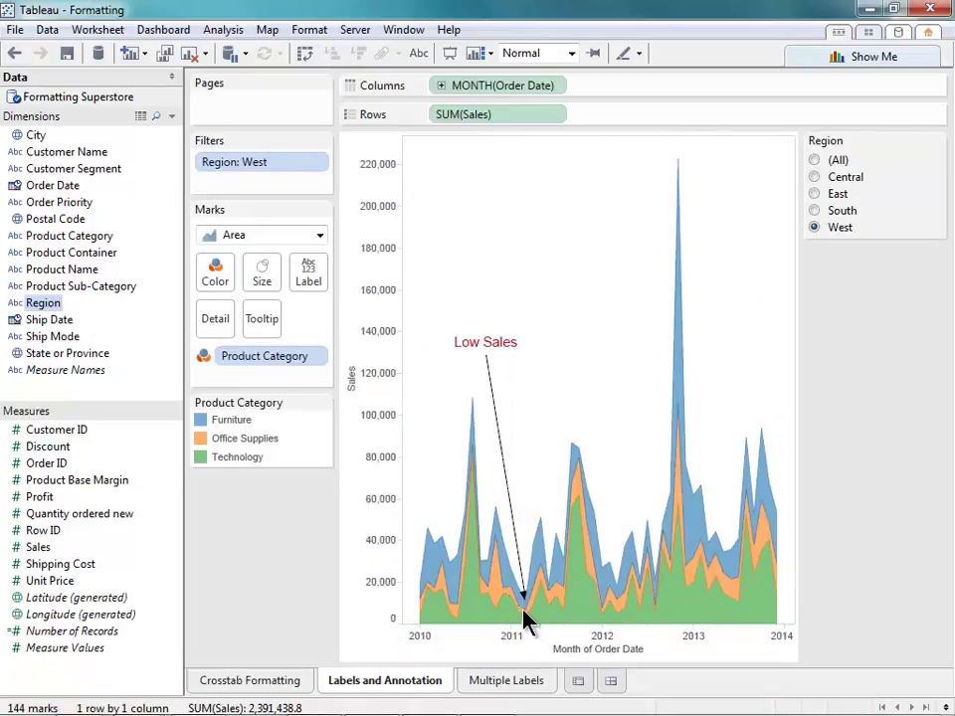
click(818, 163)
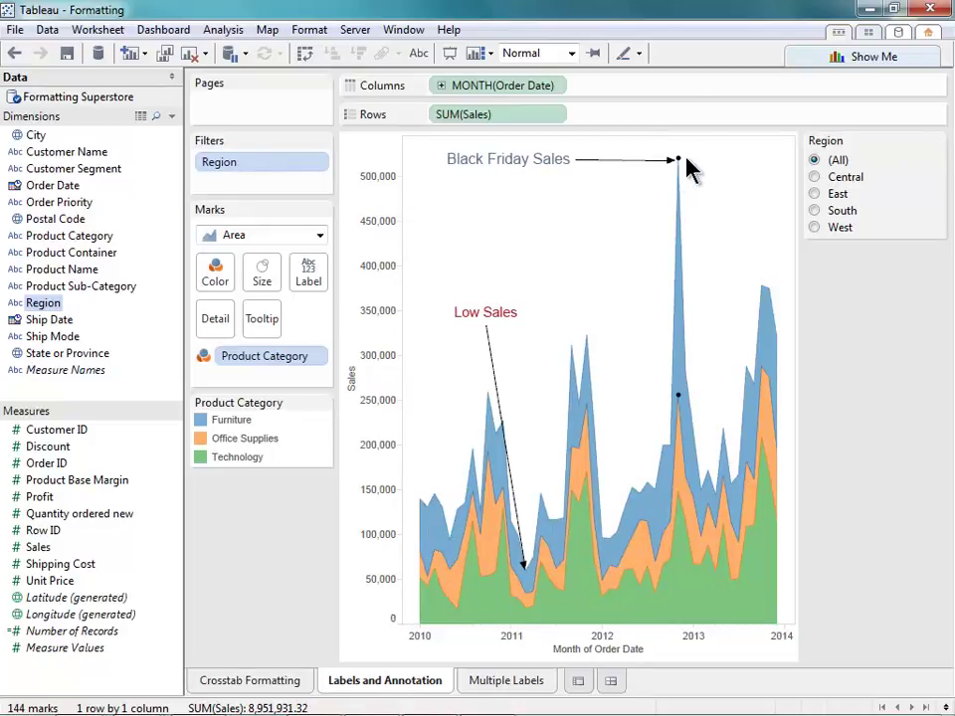
Inspect the Black Friday peak, then filter the chart to the West region only.
mouse_move(683, 169)
click(678, 159)
click(718, 212)
click(815, 227)
Fix the Sales axis range from 0 to 600,000, then undo the last change.
right_click(379, 233)
click(408, 235)
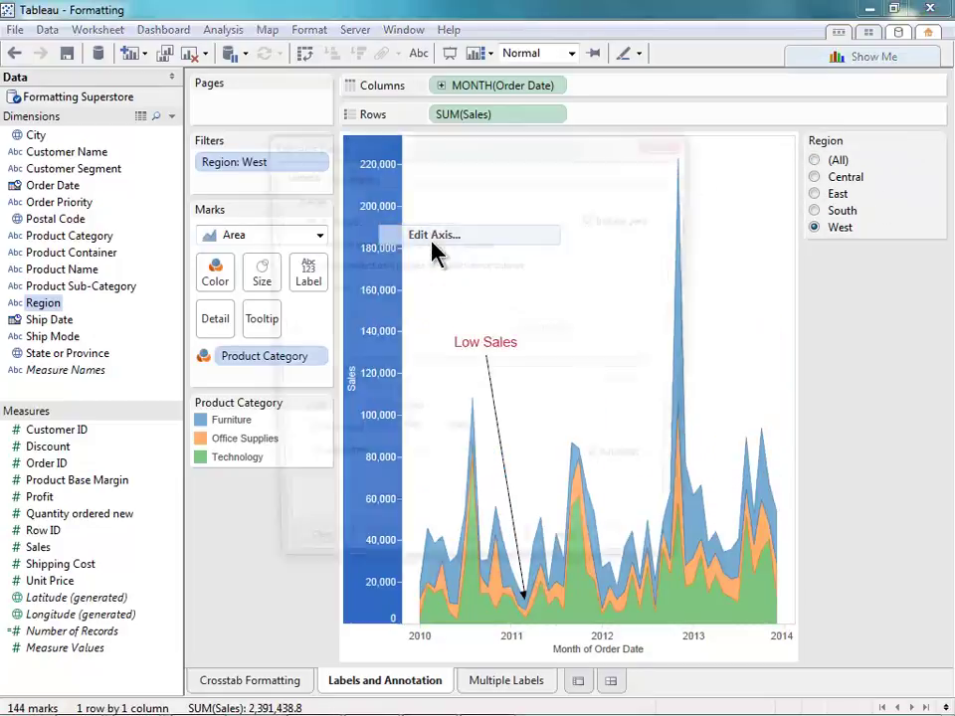
click(300, 287)
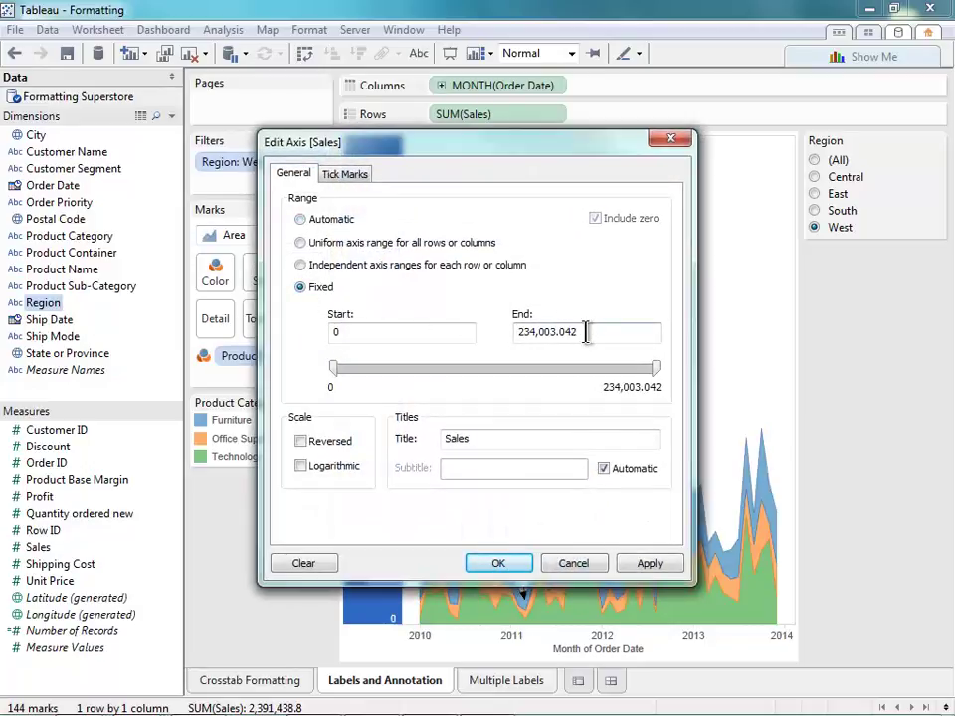
double_click(552, 333)
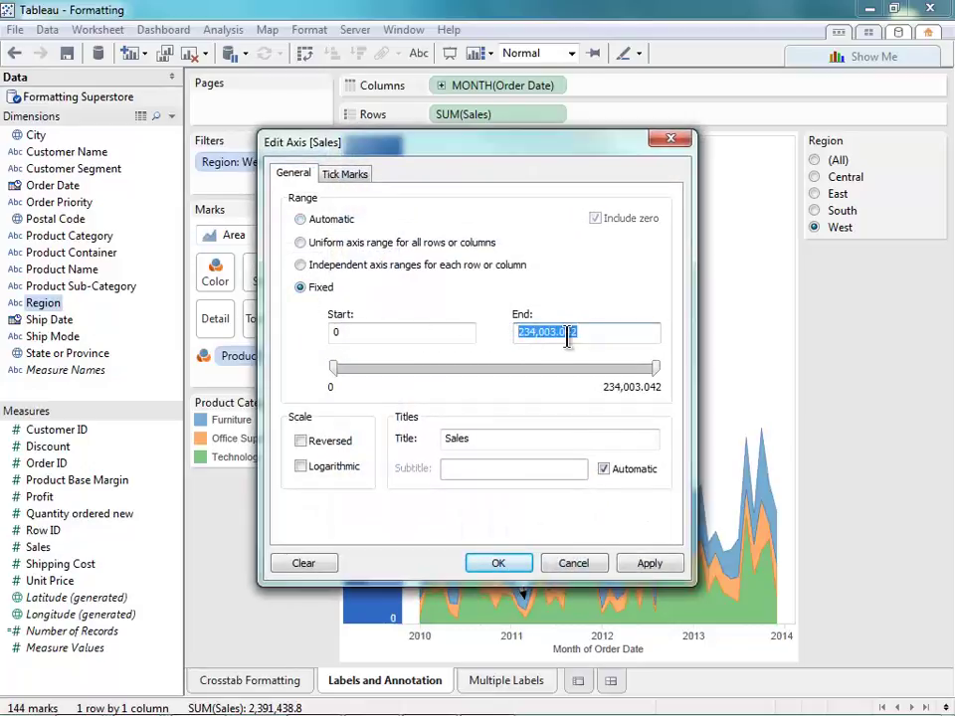
text(600000)
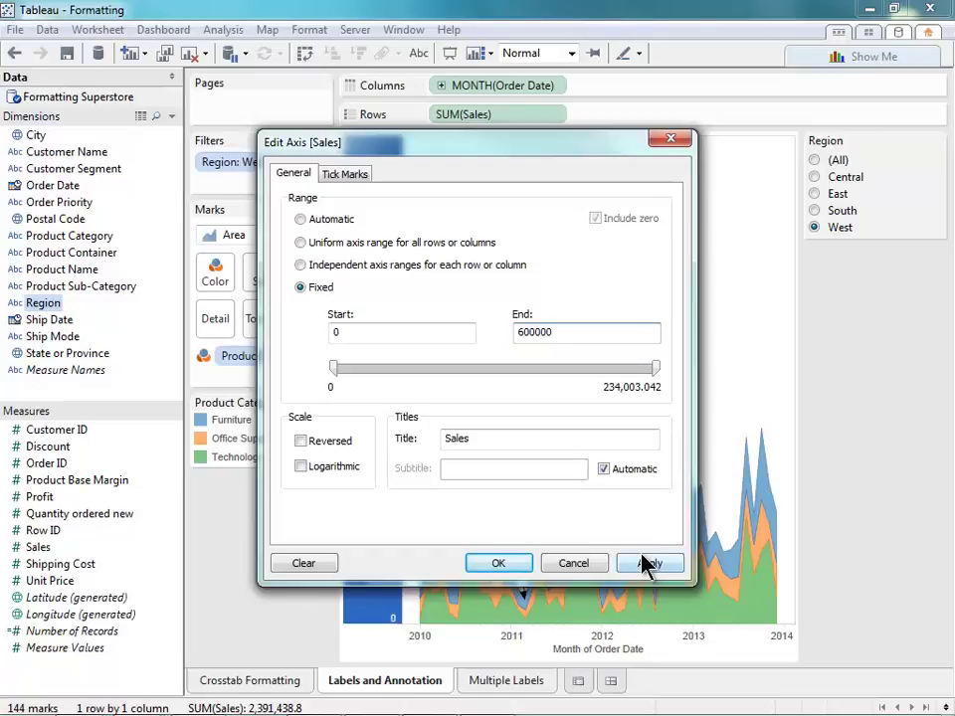
click(645, 565)
click(513, 567)
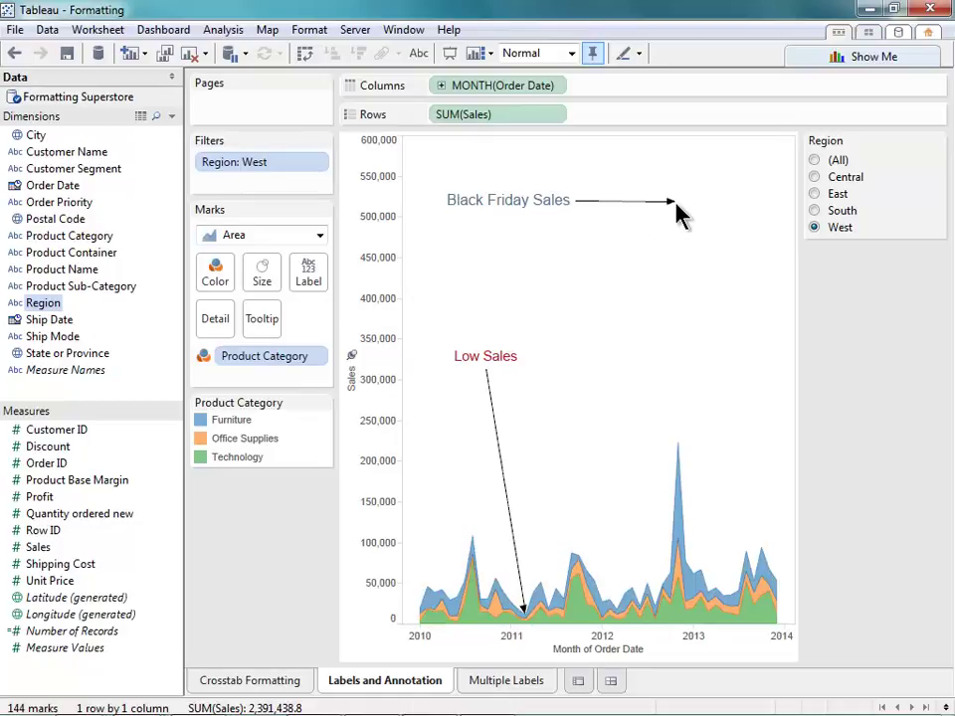
key(ctrl+z)
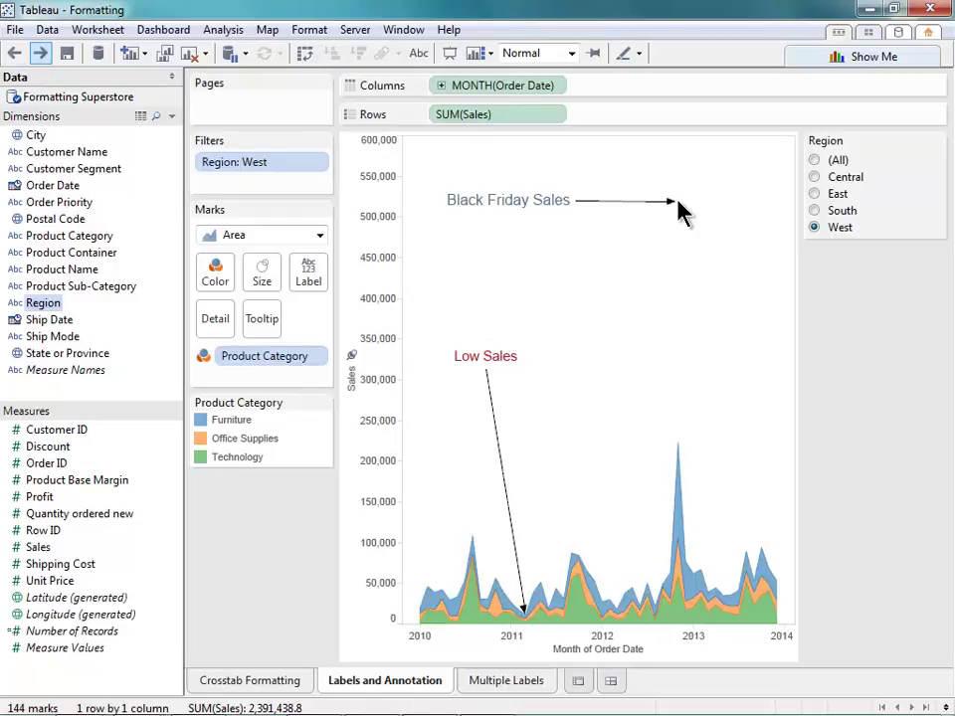
Reset the Sales axis to automatic and add an area annotation reading 'Please investigate this'.
right_click(368, 329)
click(416, 362)
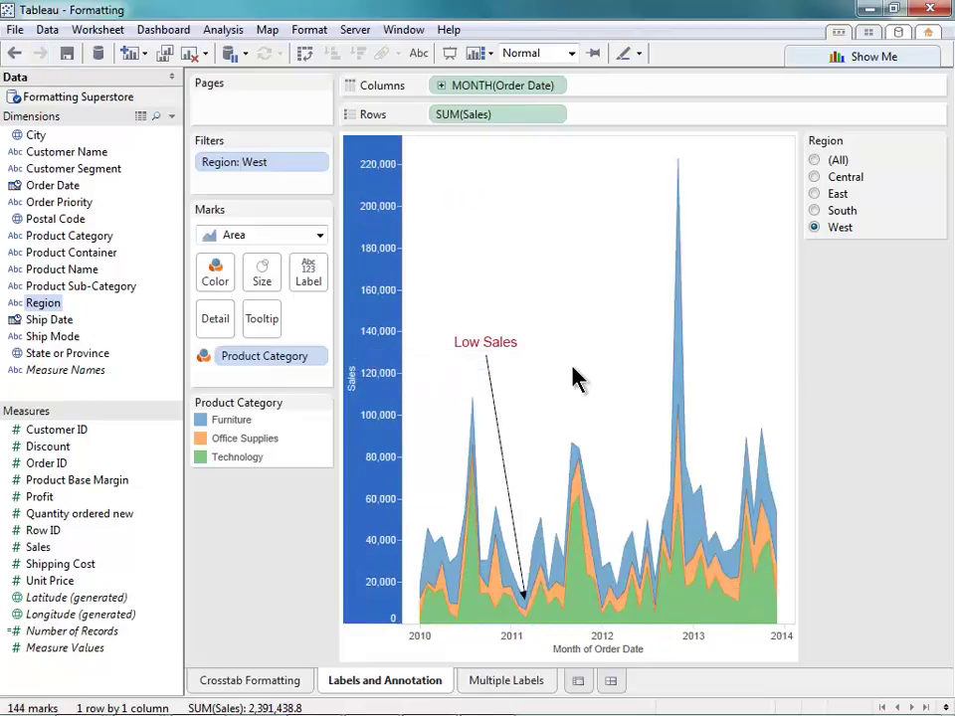
right_click(596, 385)
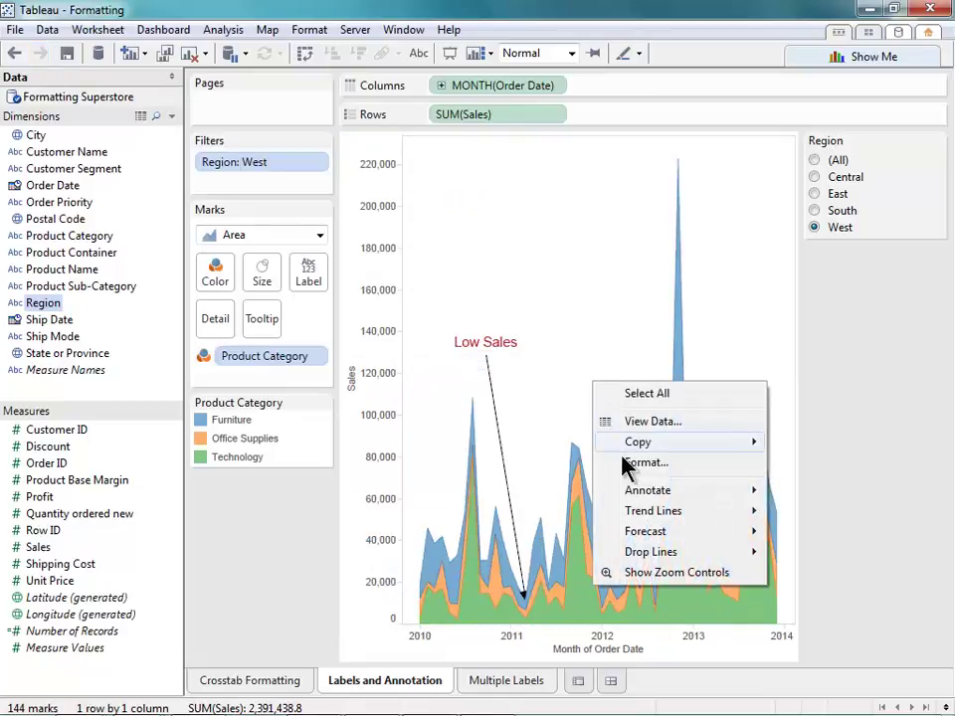
mouse_move(744, 498)
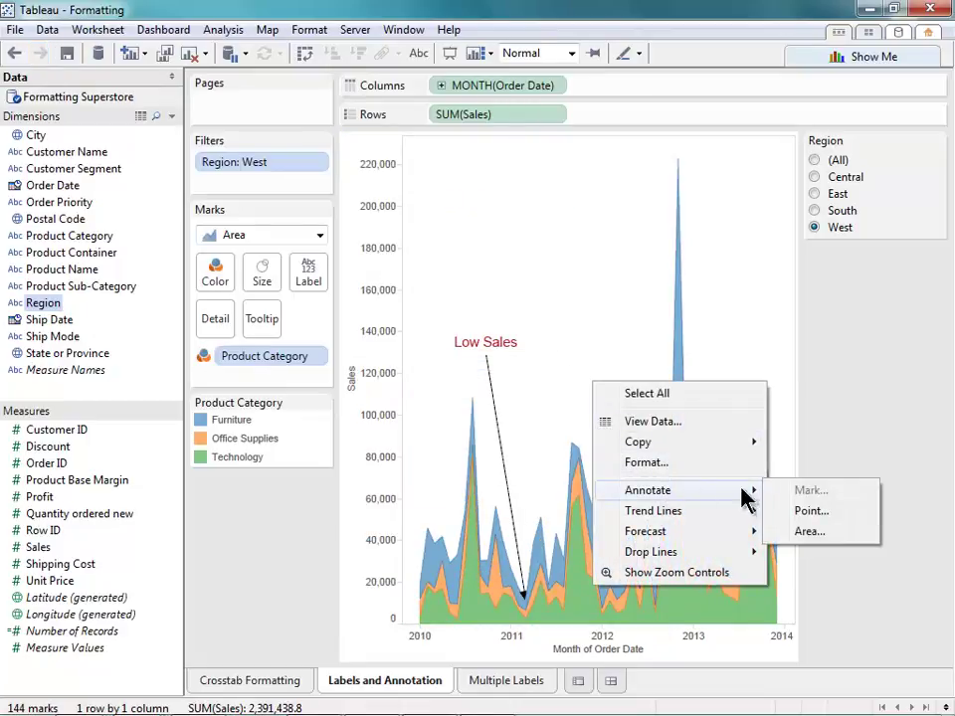
click(818, 531)
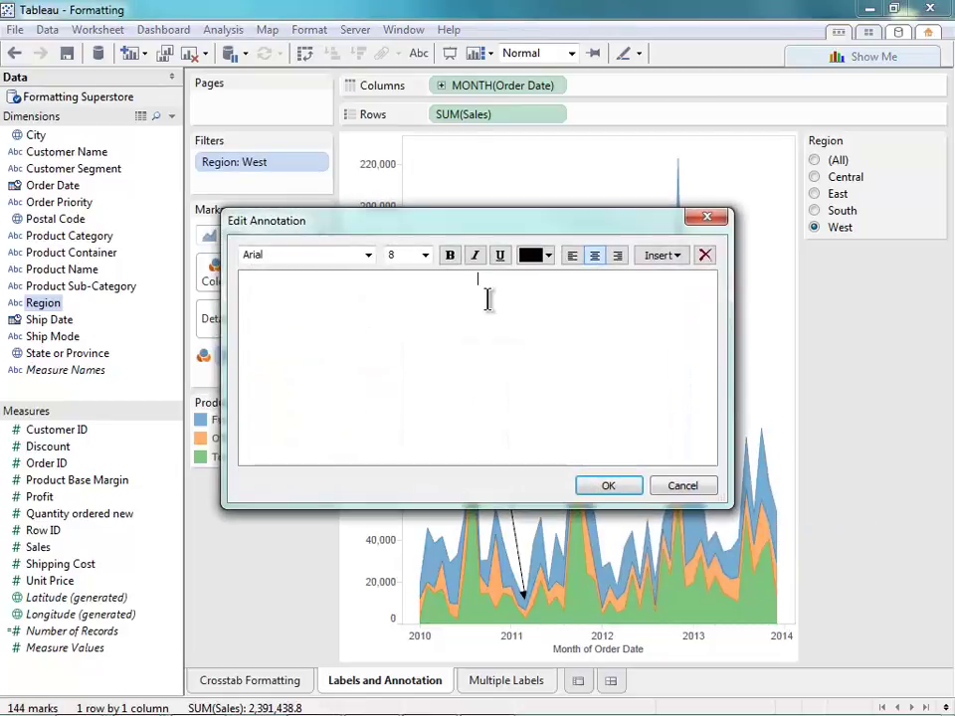
text(Please investiga)
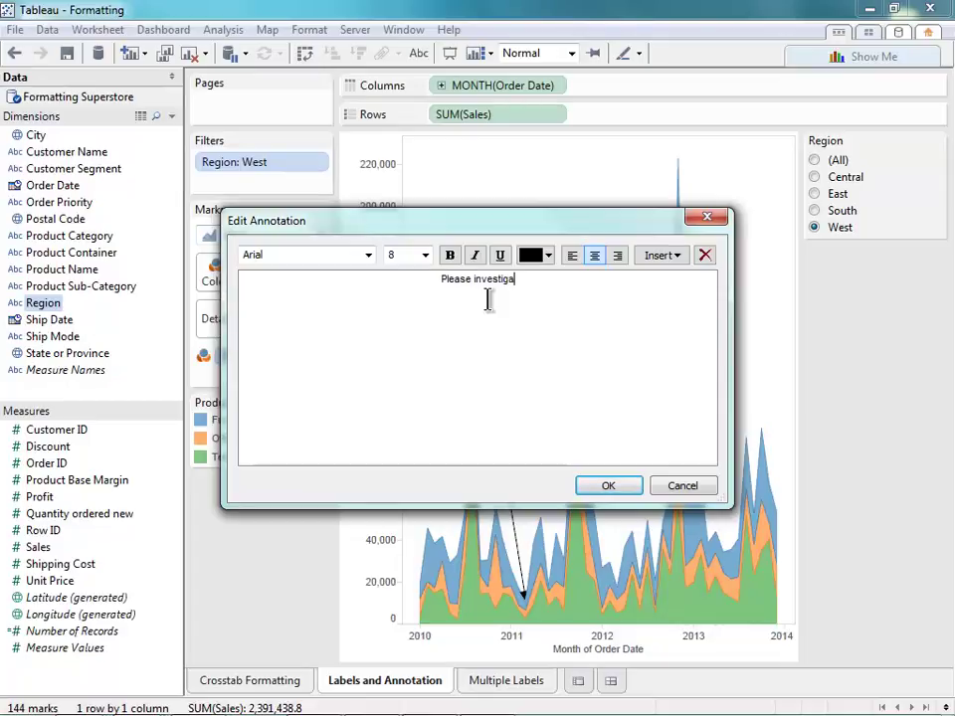
text(te this)
Format the annotation text as red, size 10, and confirm it.
key(ctrl+a)
click(425, 255)
click(416, 297)
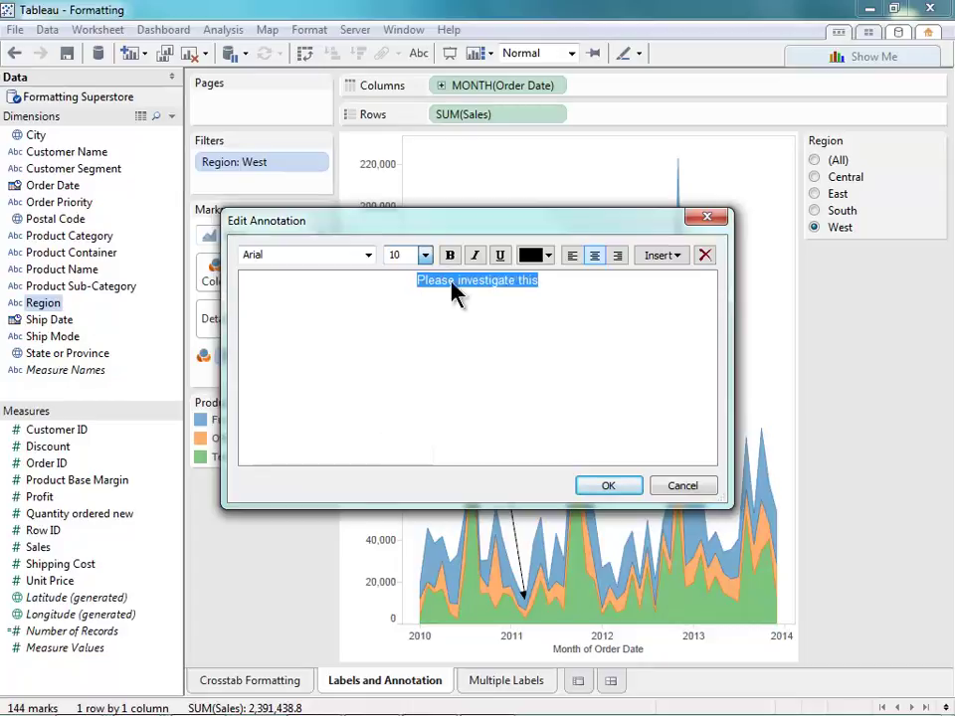
click(546, 256)
click(581, 299)
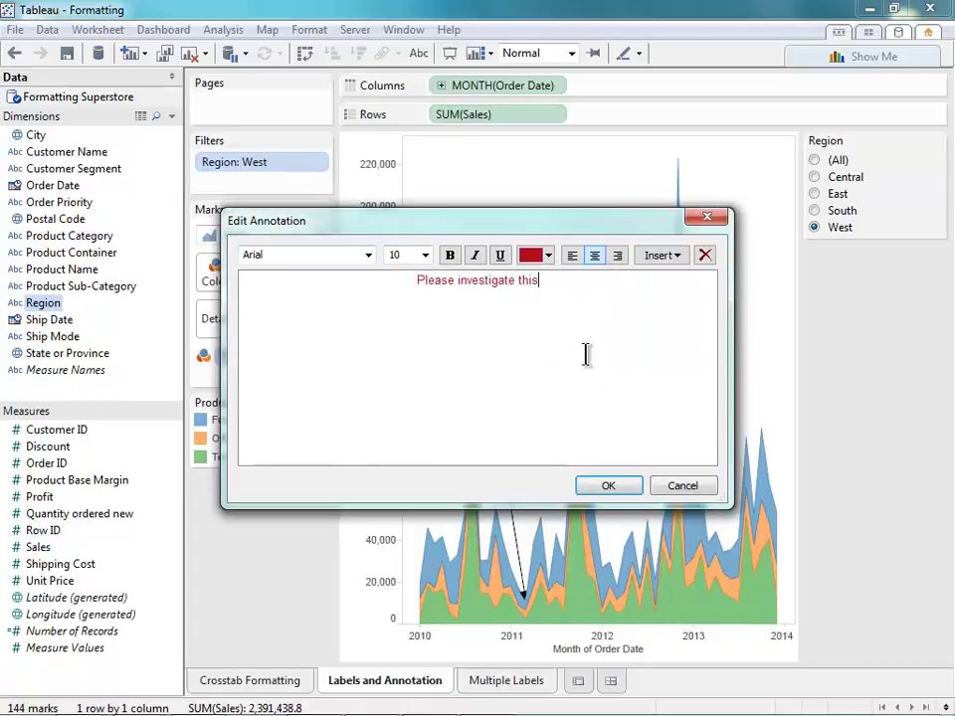
click(608, 486)
click(636, 385)
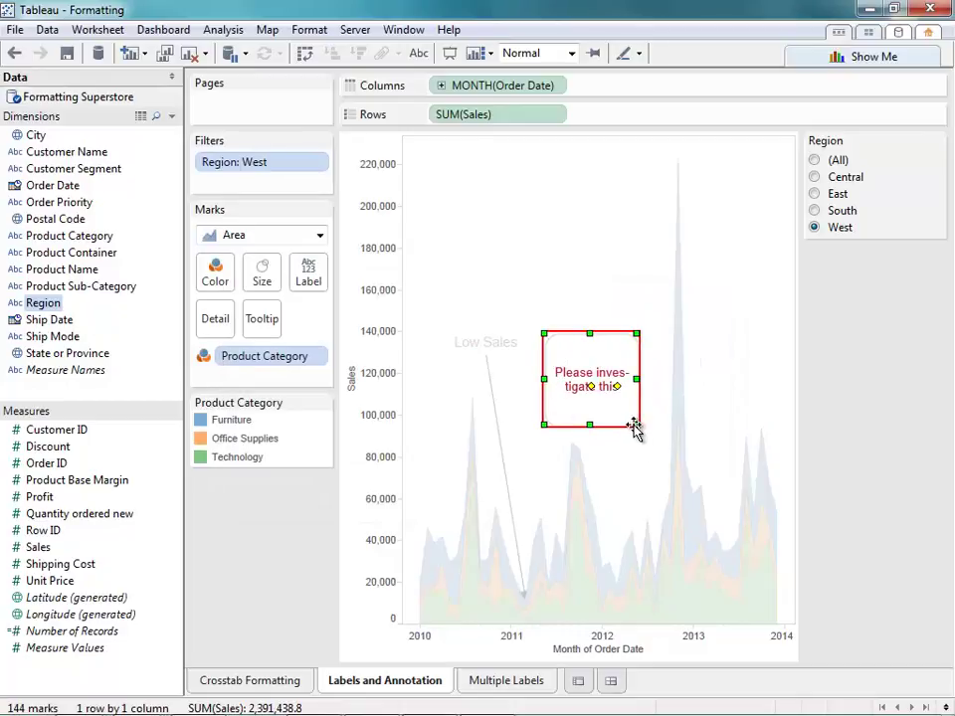
Widen and lower the annotation, and shade it light peach at 60% opacity.
mouse_move(635, 428)
mouse_down()
mouse_move(721, 375)
mouse_move(724, 428)
mouse_up()
mouse_move(640, 384)
mouse_down()
mouse_move(655, 527)
mouse_move(616, 536)
mouse_move(616, 547)
mouse_up()
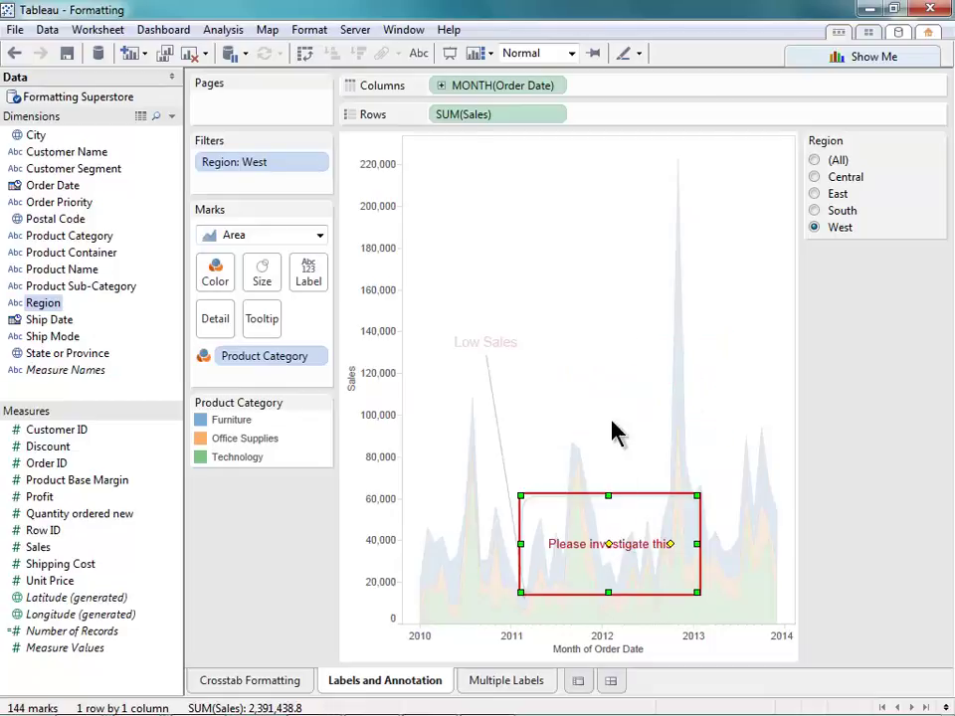
right_click(618, 537)
click(667, 561)
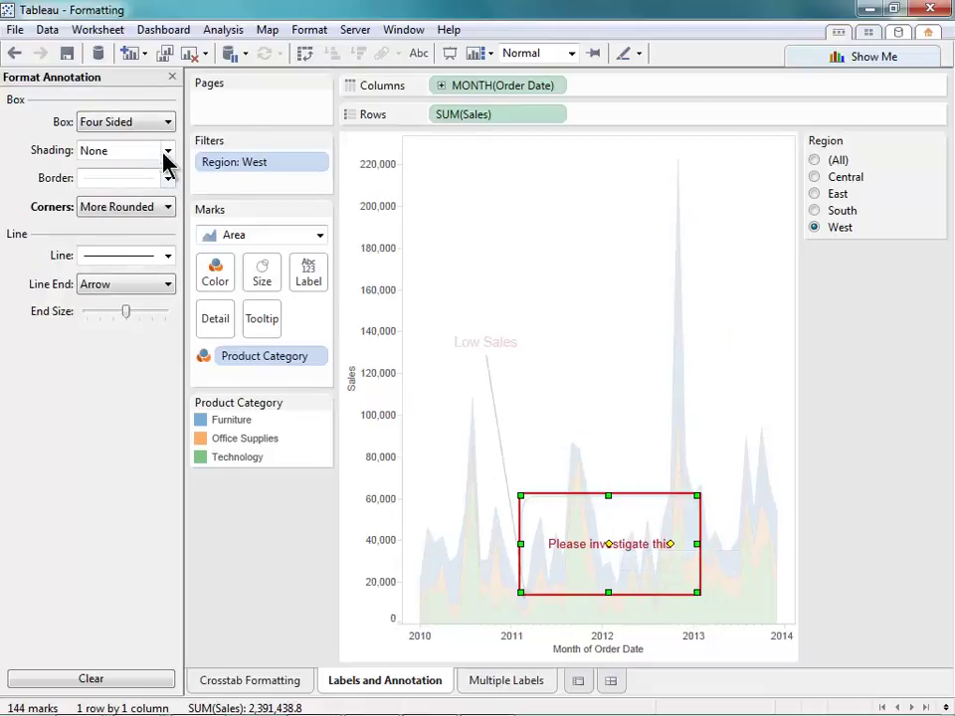
click(166, 152)
click(158, 204)
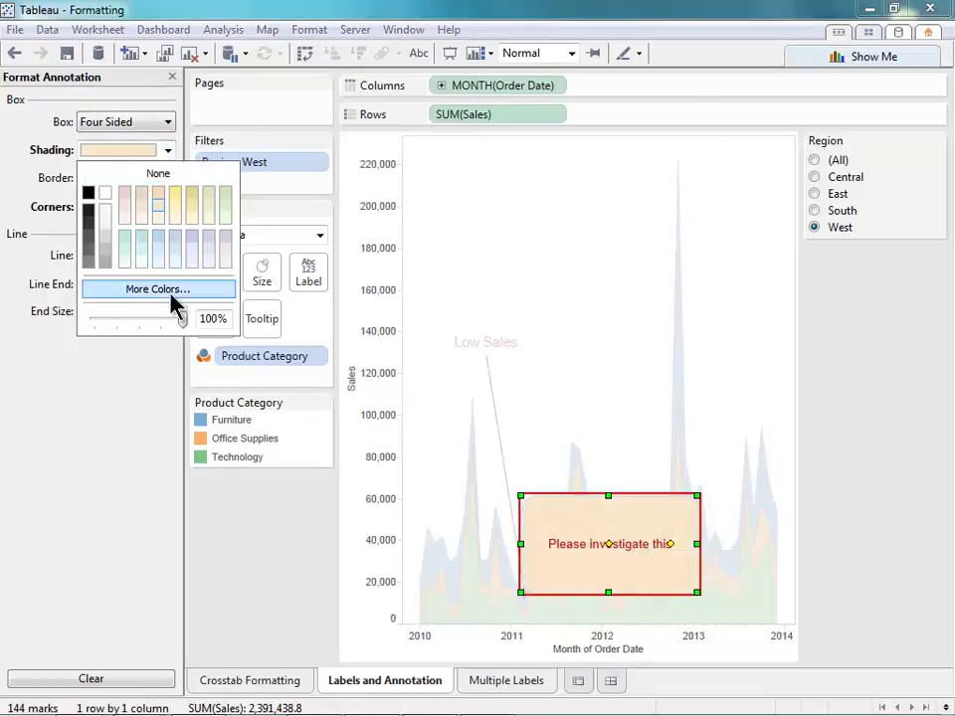
drag(171, 317, 134, 324)
click(141, 409)
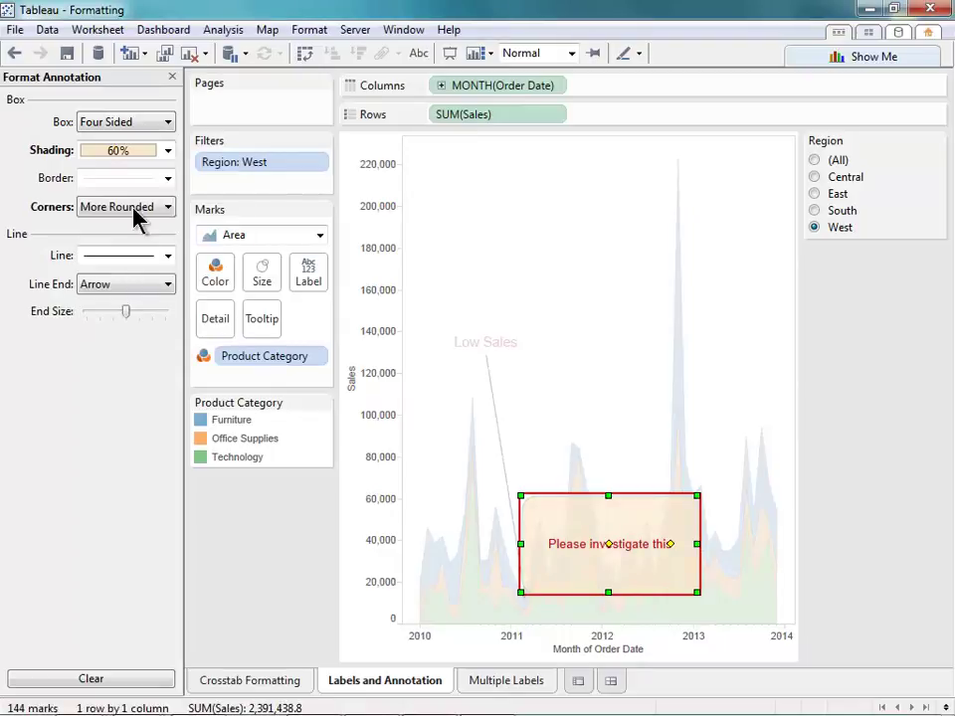
Give the annotation a dotted line and dotted border, then close the format pane.
click(127, 257)
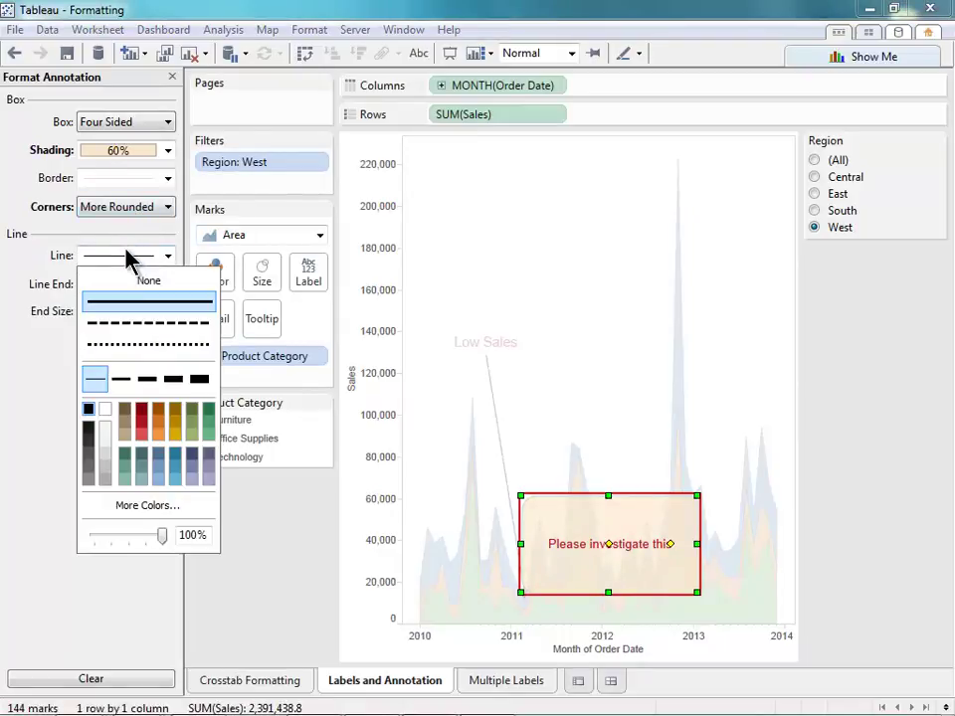
click(104, 345)
click(32, 412)
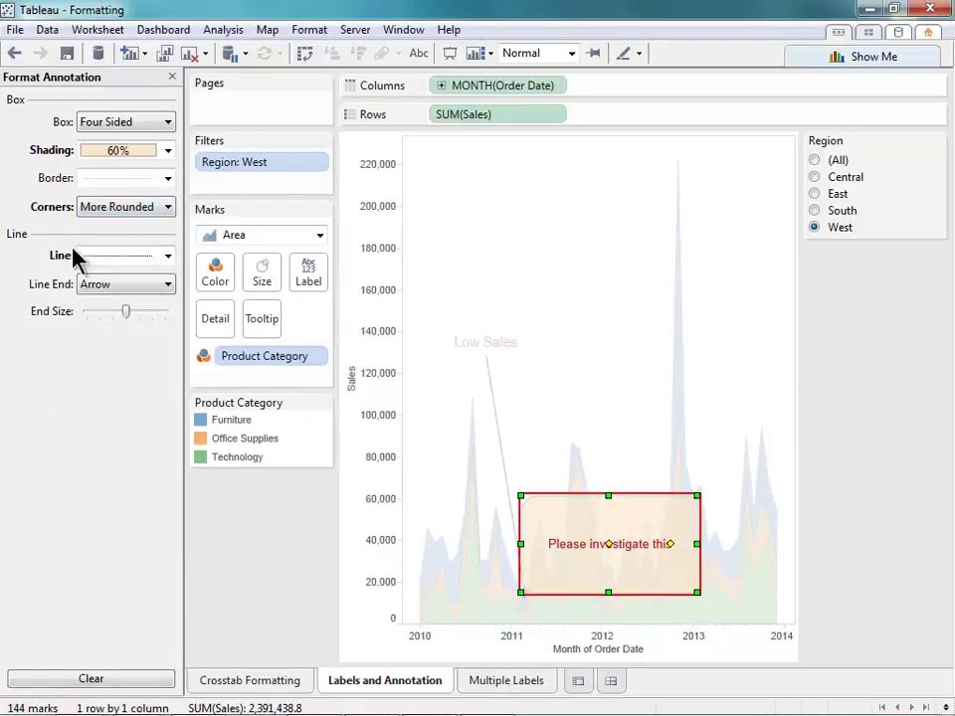
click(89, 190)
click(110, 259)
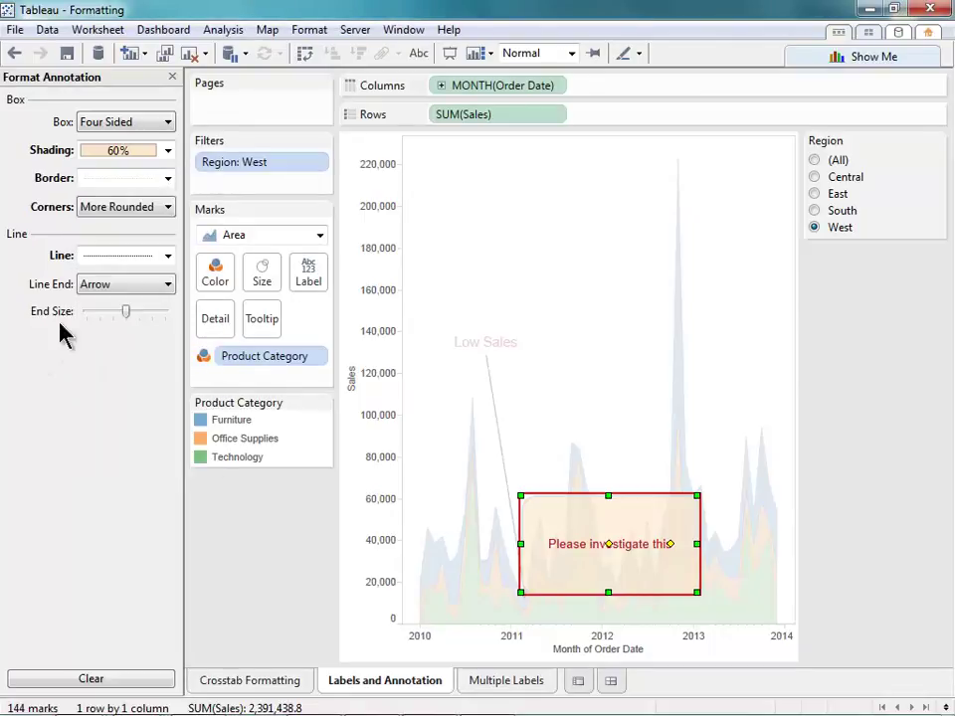
click(172, 77)
click(546, 350)
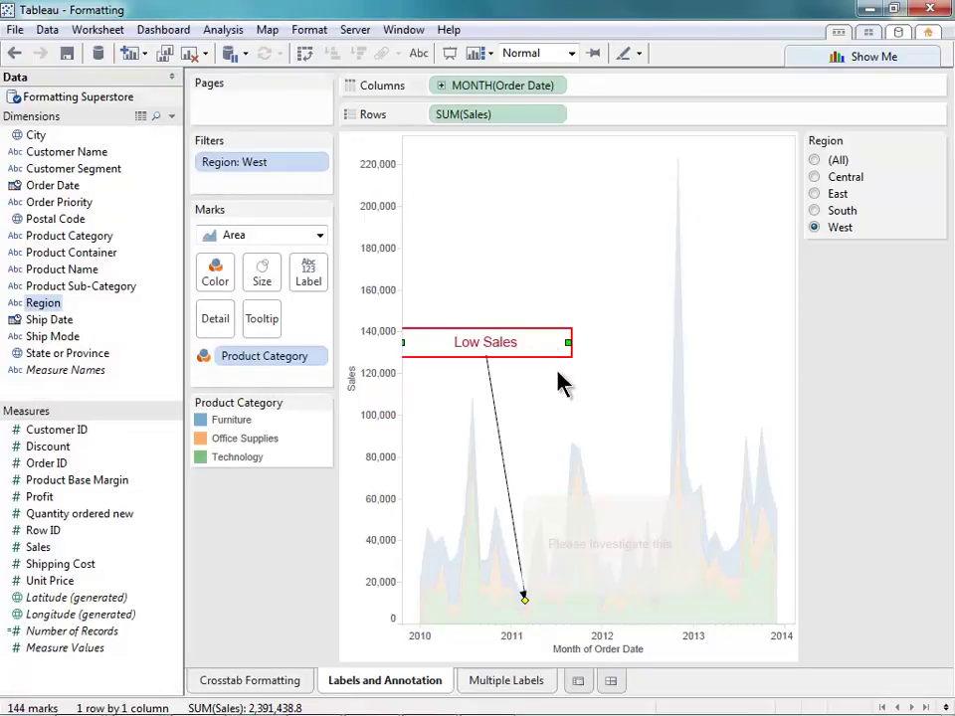
click(569, 388)
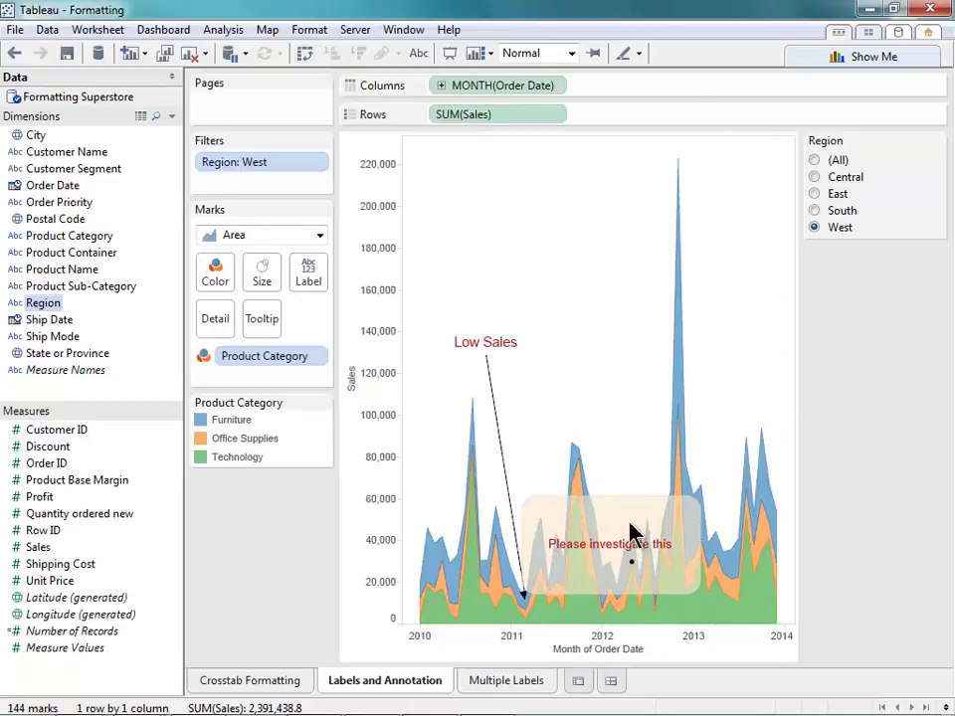
mouse_move(548, 541)
mouse_move(677, 159)
click(423, 57)
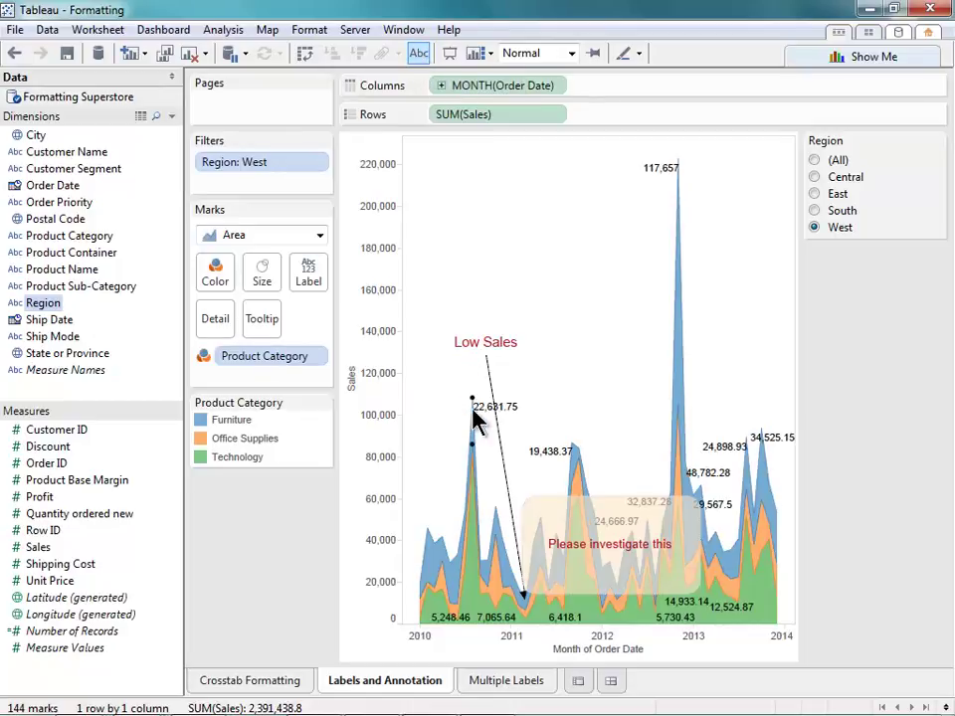
mouse_move(604, 479)
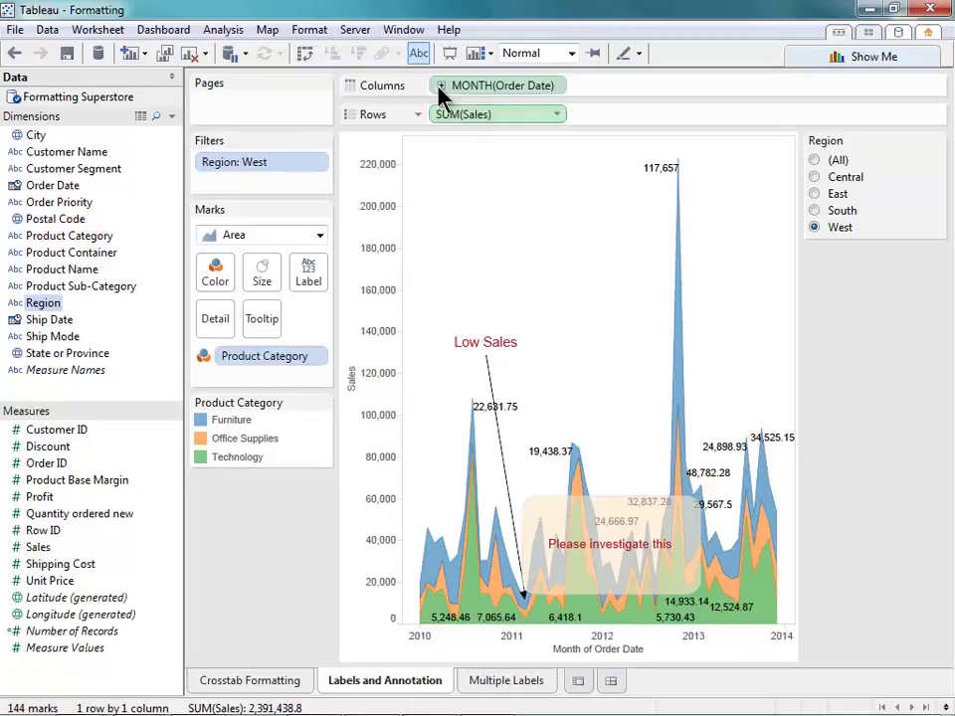
click(418, 55)
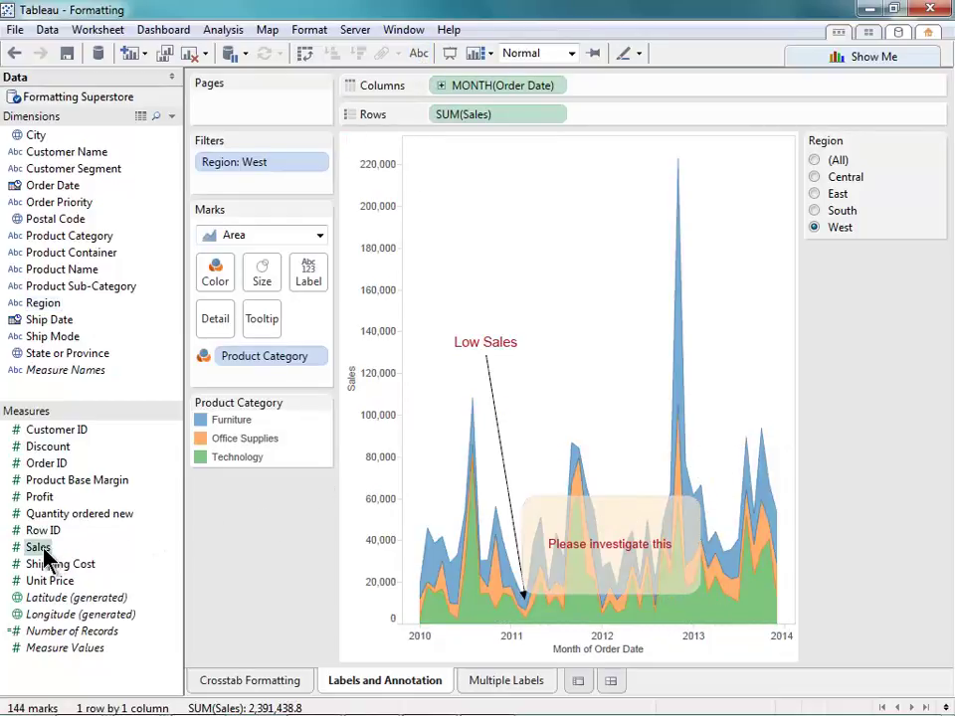
Add Sales to the marks and bring up the Label settings.
drag(45, 549, 306, 281)
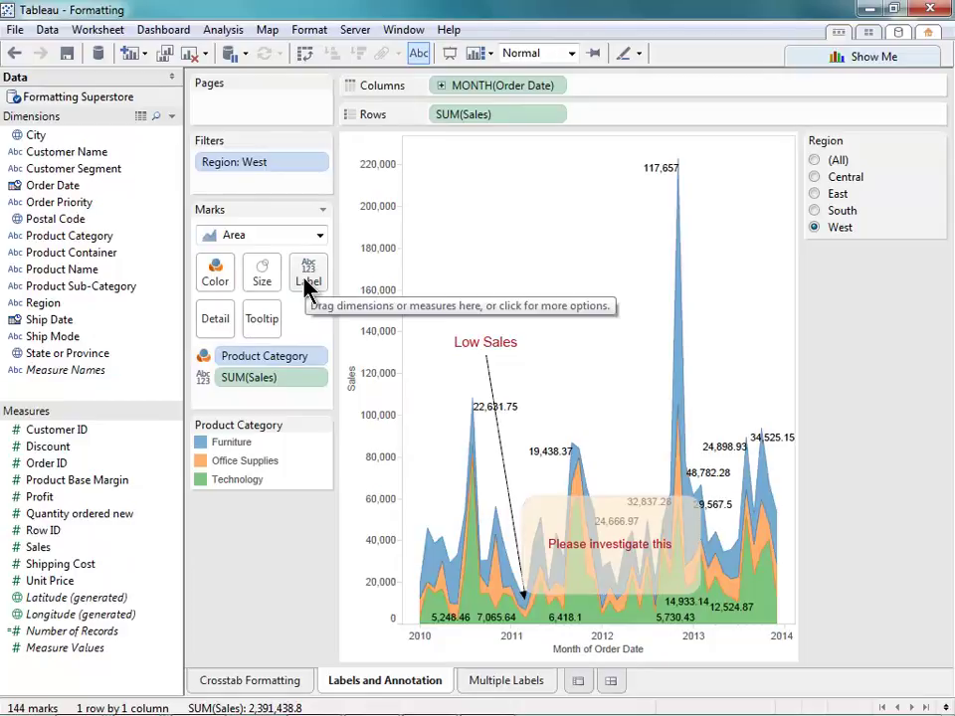
click(306, 284)
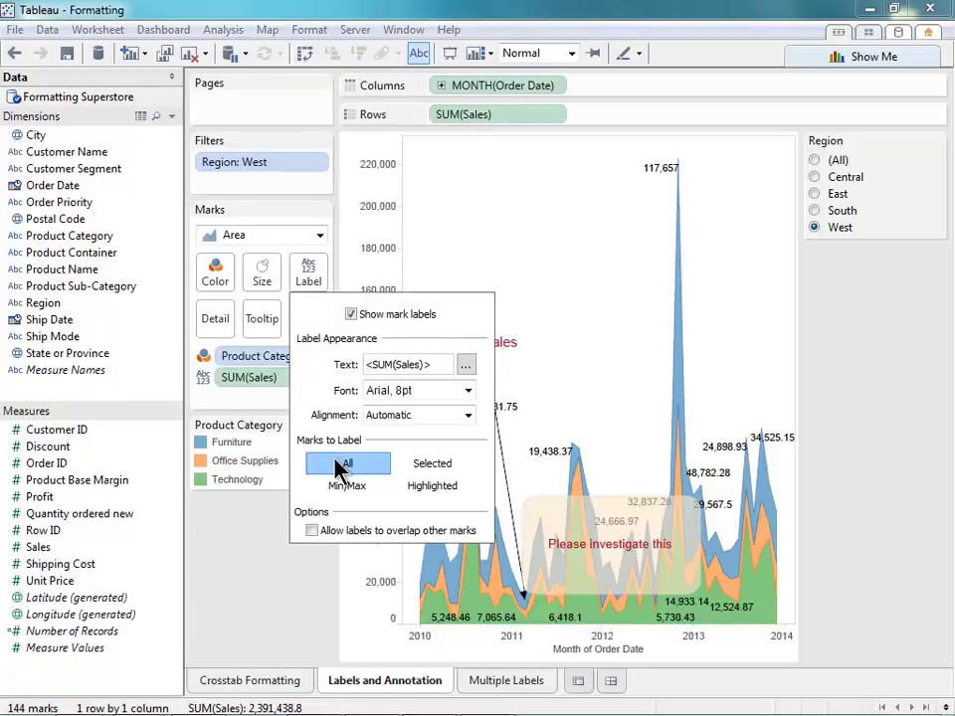
Bold the SUM(Sales) label text, then label only selected marks with overlap allowed.
click(319, 530)
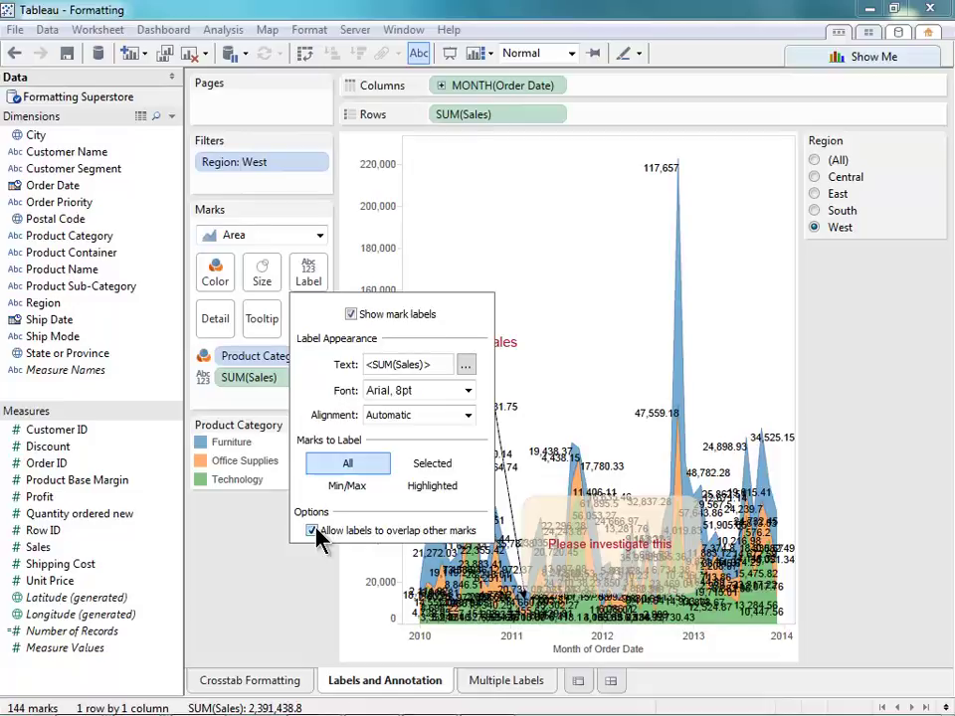
click(314, 532)
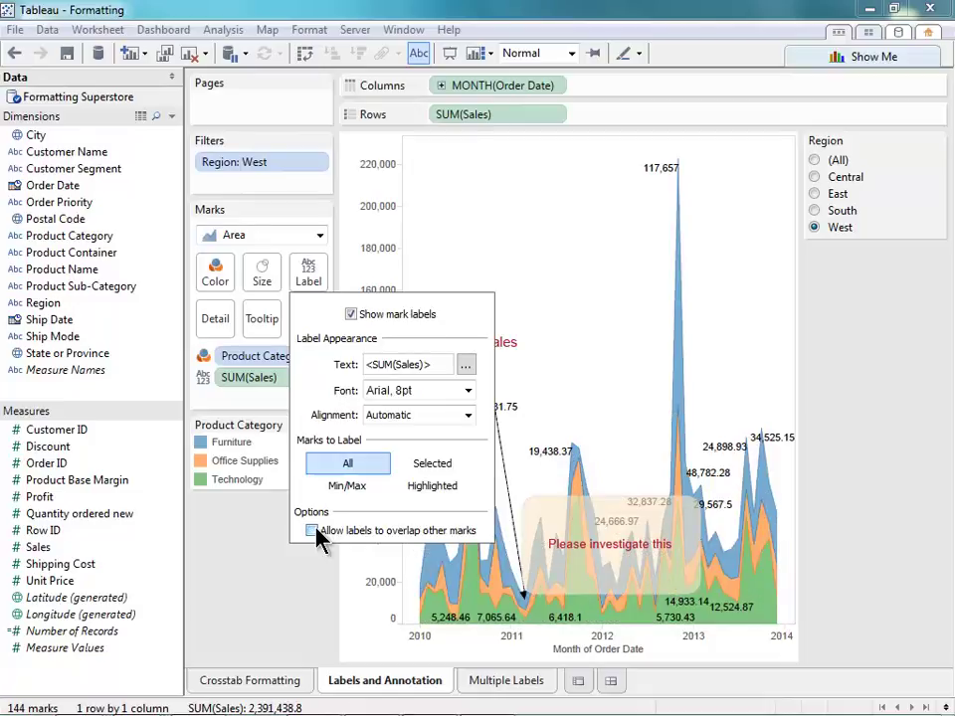
click(464, 366)
drag(448, 354, 337, 354)
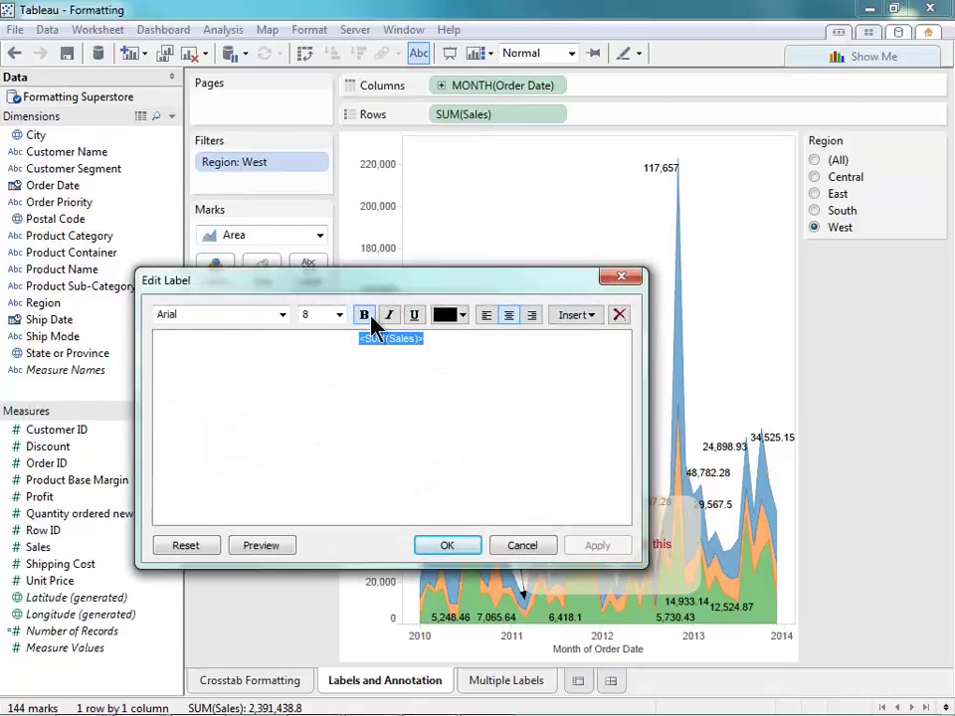
click(364, 314)
click(450, 545)
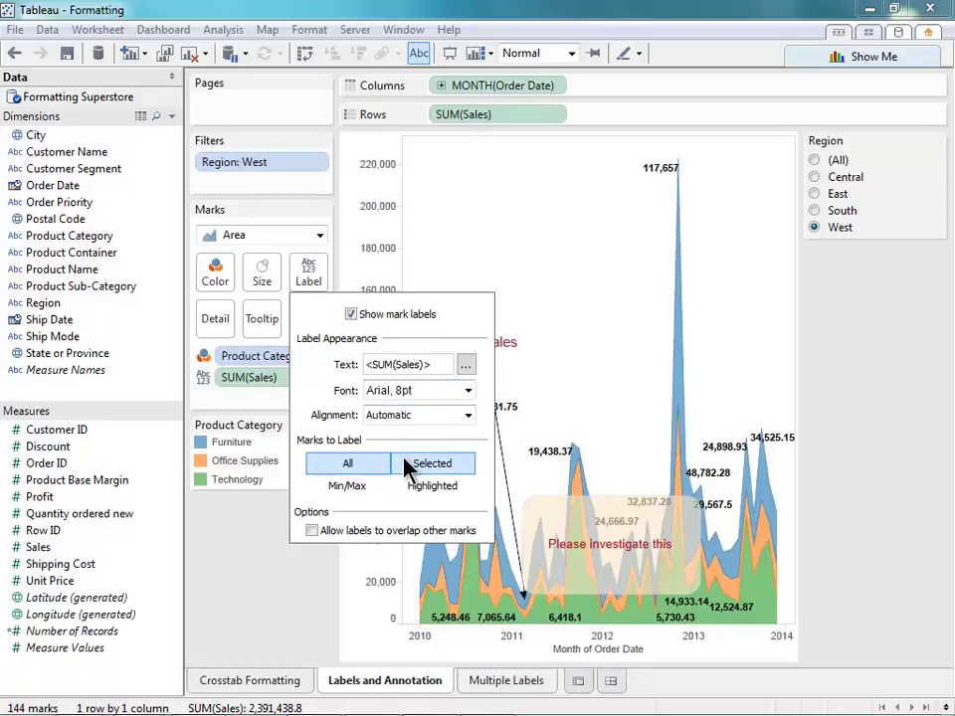
click(429, 464)
click(312, 530)
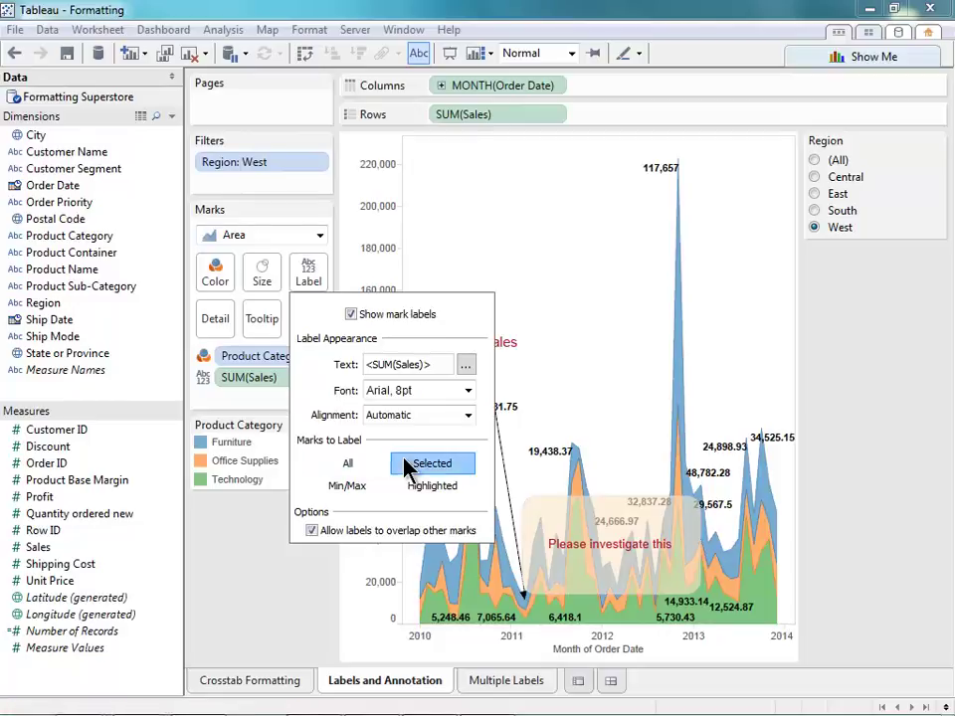
Test labels on selected Furniture marks, then switch Marks to Label to Highlighted.
click(554, 452)
click(683, 181)
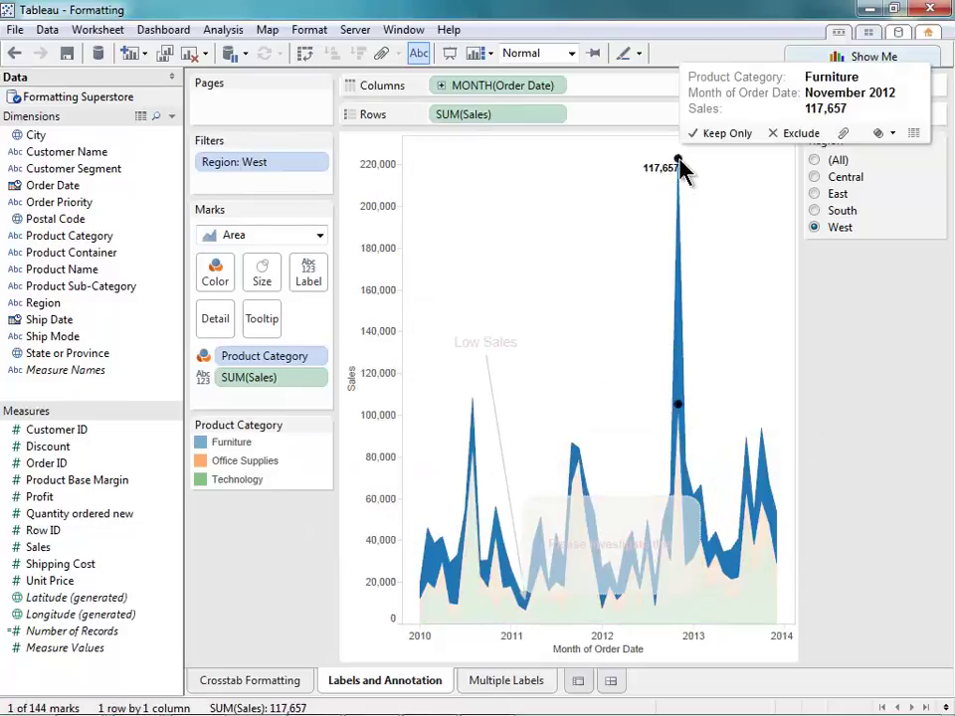
click(571, 250)
click(307, 270)
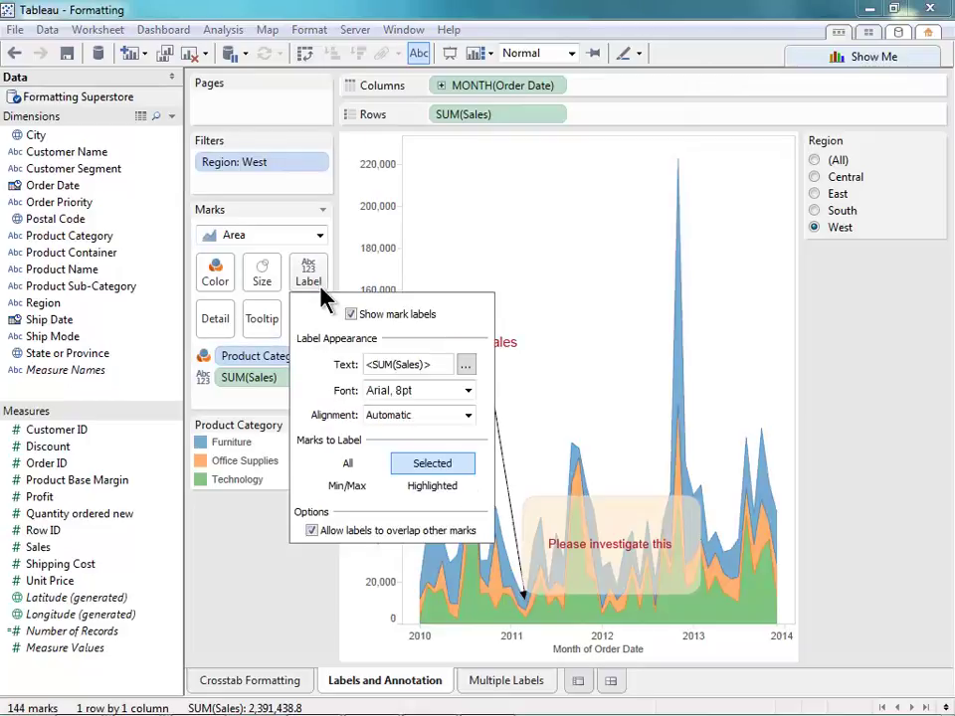
click(414, 492)
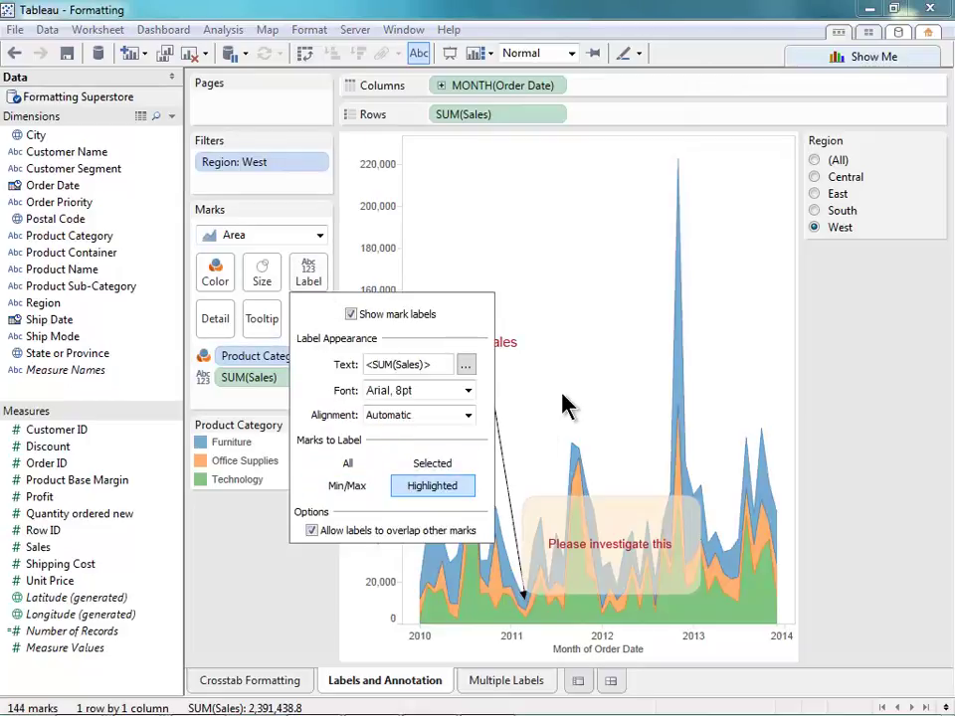
Highlight Furniture, Office Supplies and Technology in turn to preview their labels, then clear the highlight.
click(235, 444)
click(236, 463)
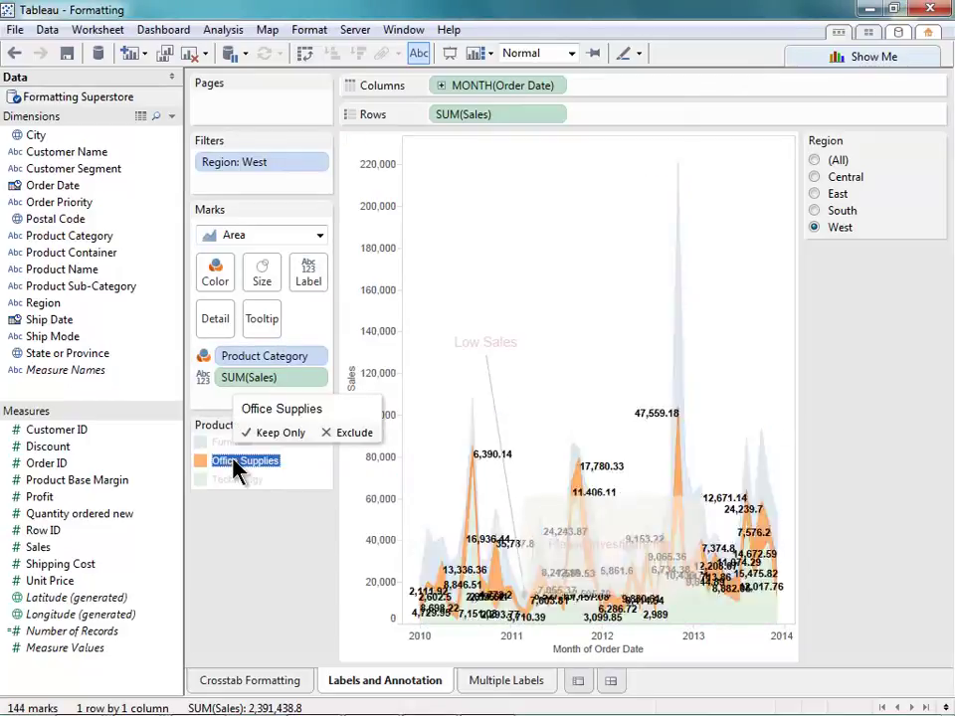
click(237, 481)
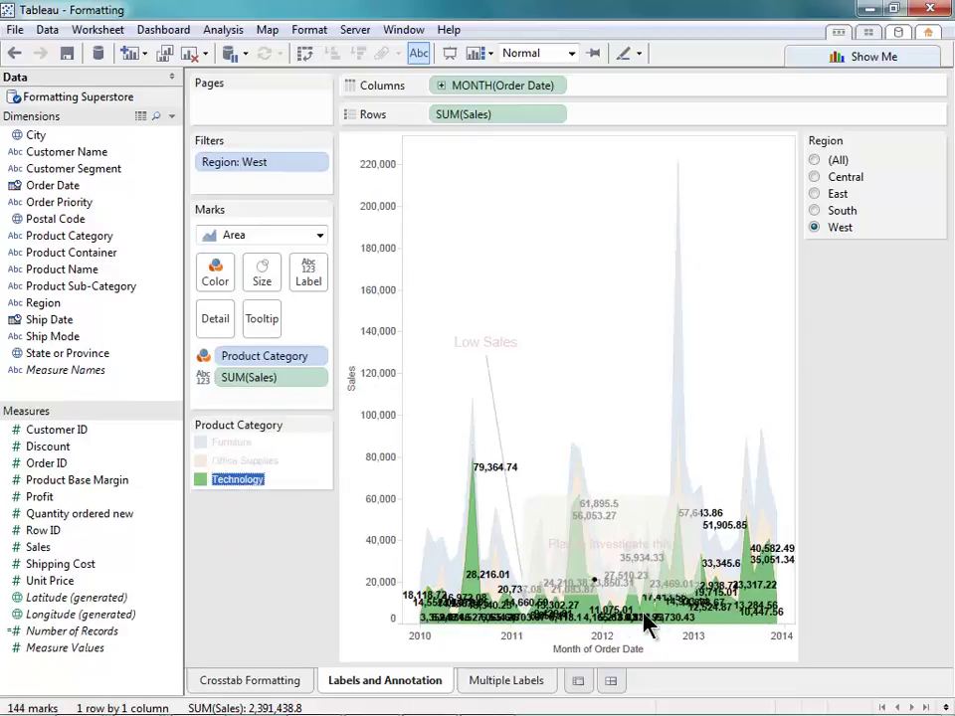
click(311, 463)
click(308, 270)
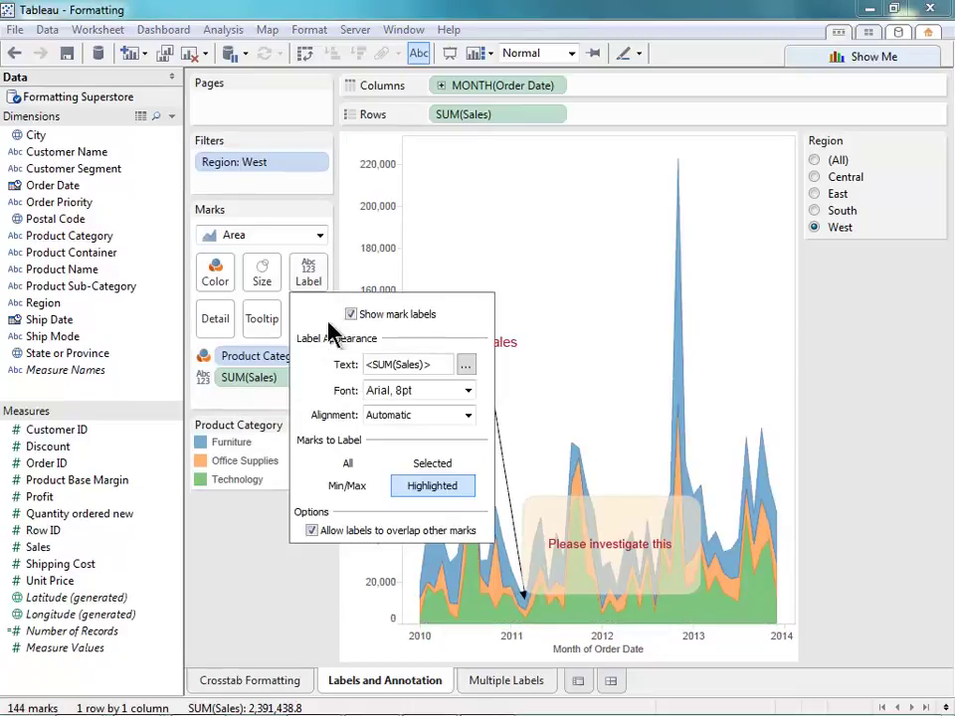
Label only Min/Max values with the scope set to Line / Pie, so each category gets its own.
click(328, 490)
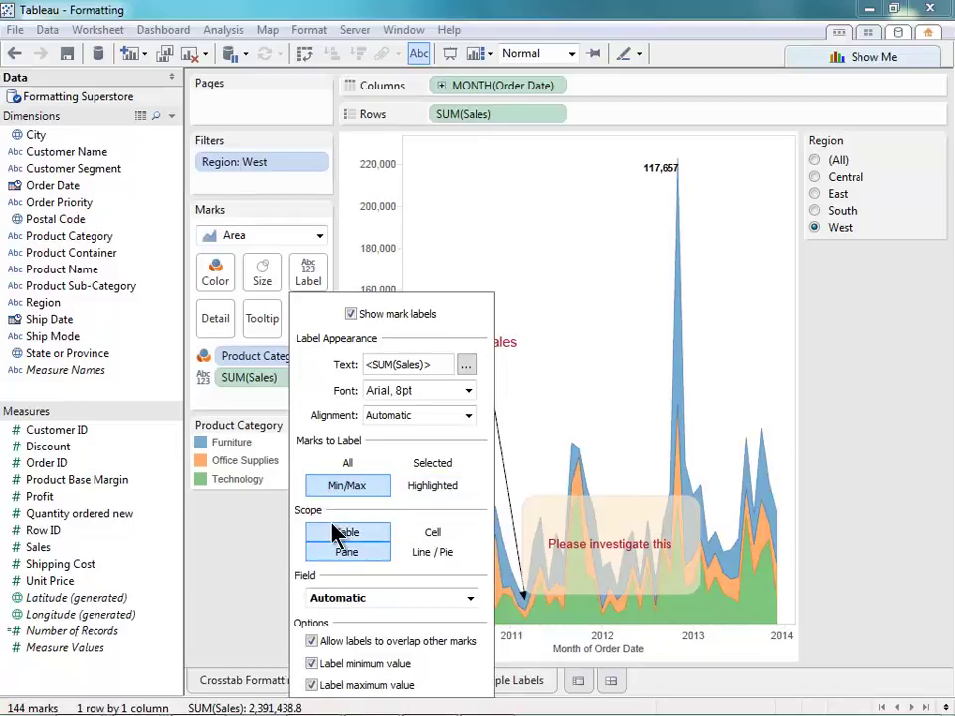
click(445, 559)
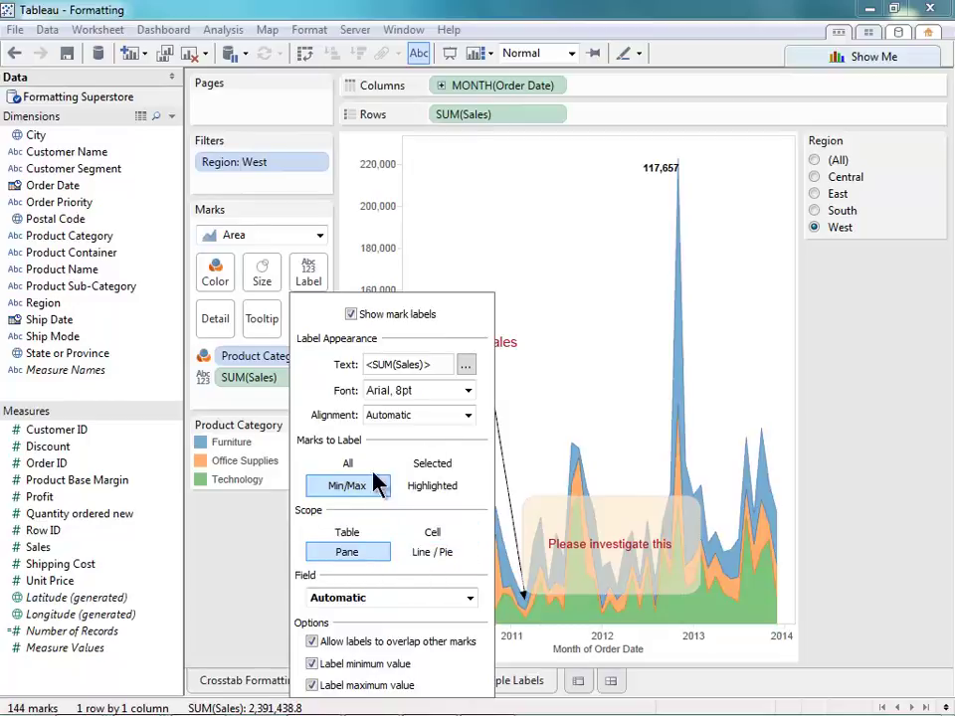
click(582, 390)
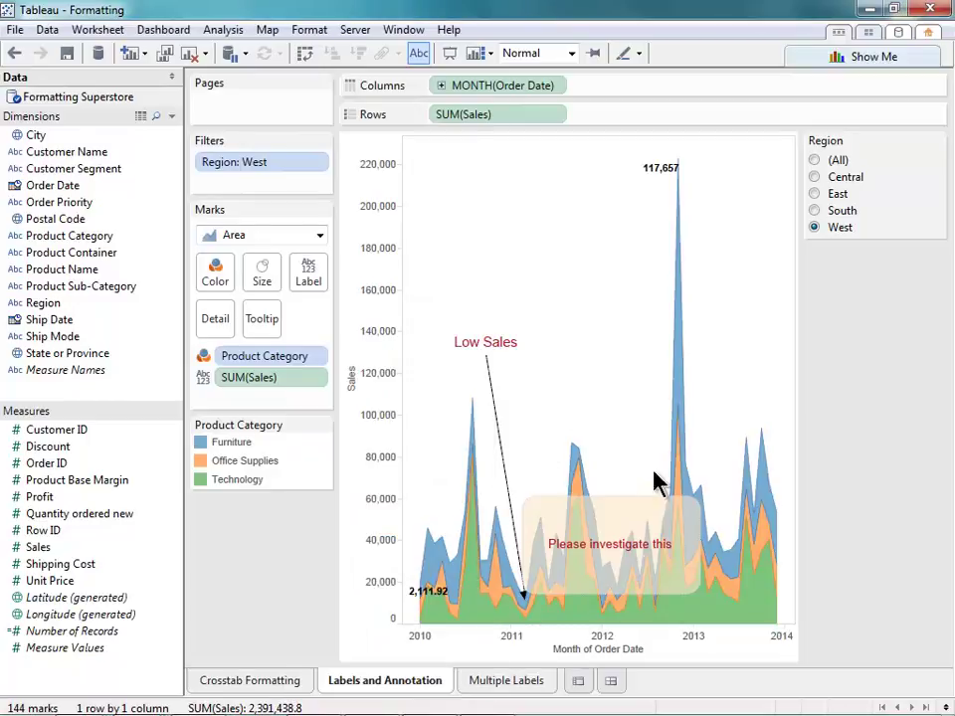
mouse_move(669, 171)
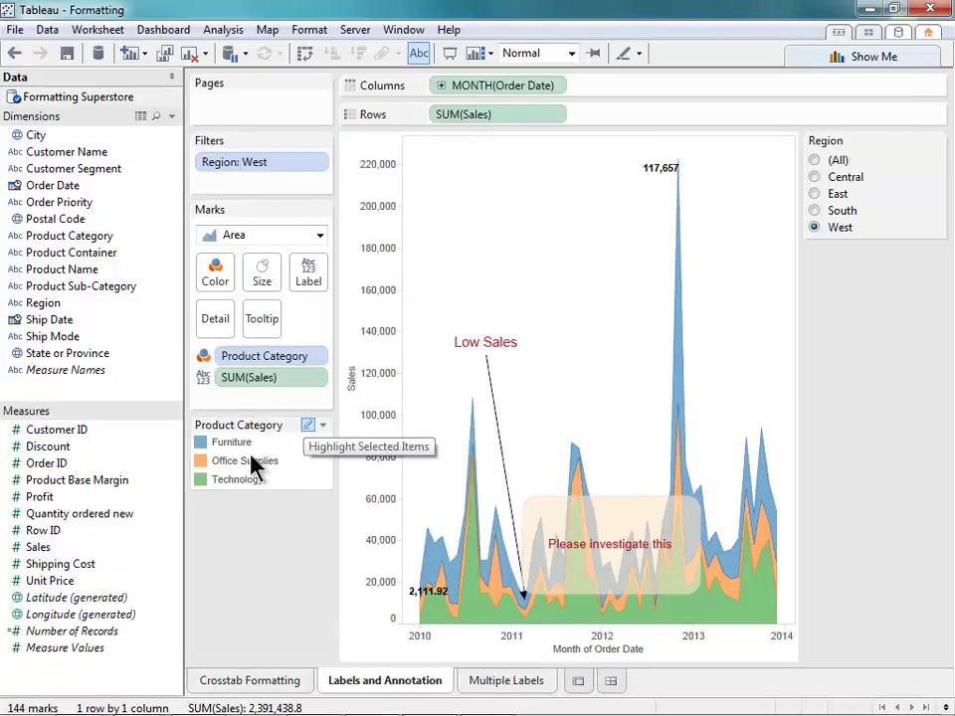
click(305, 291)
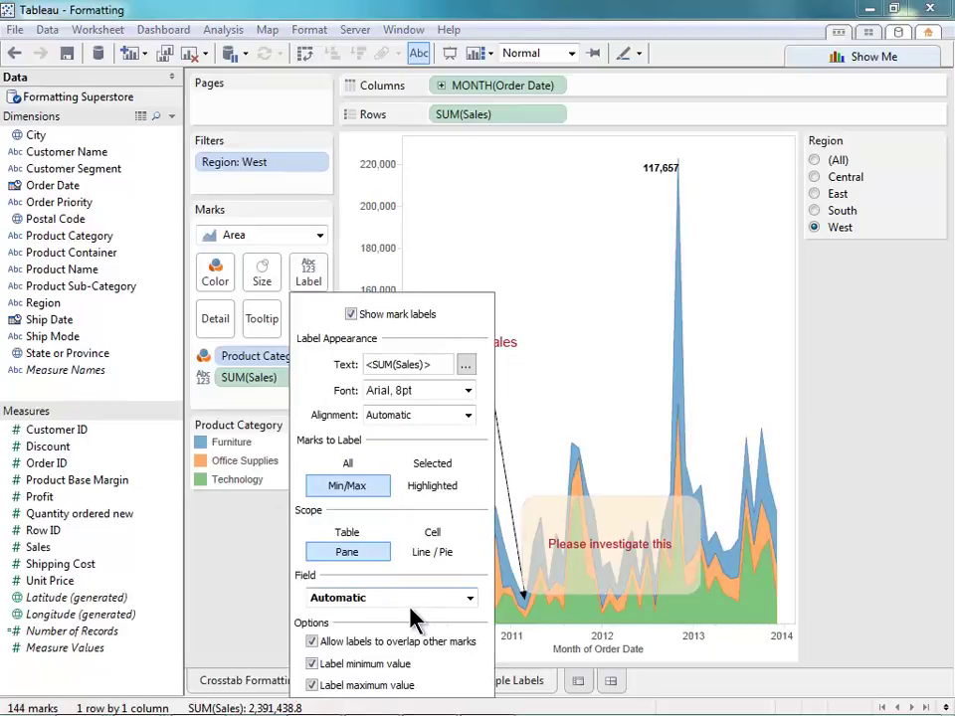
click(428, 556)
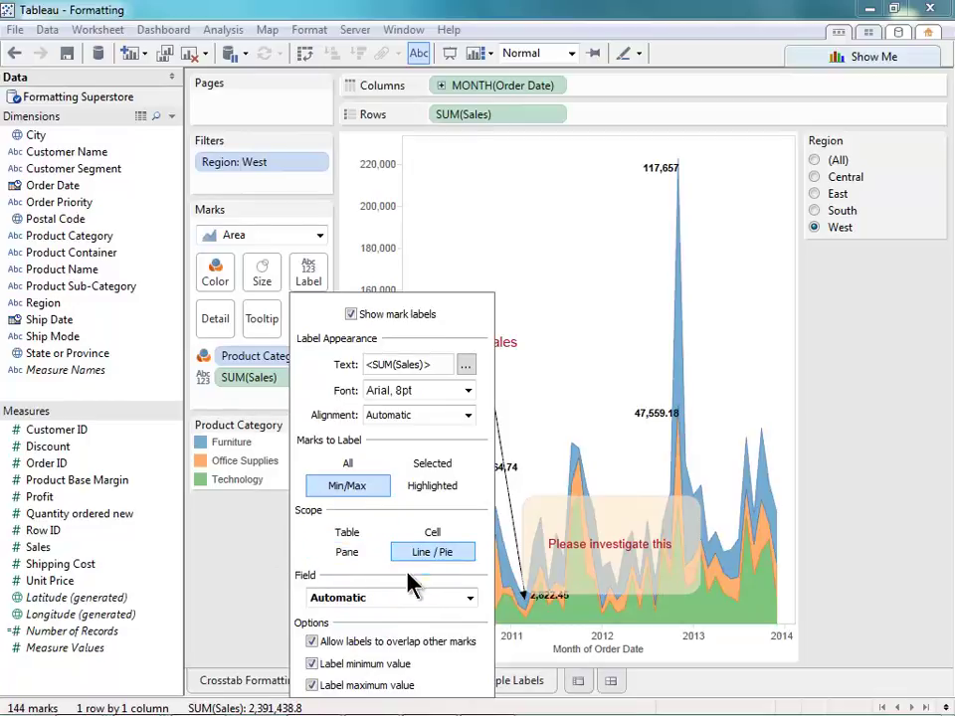
Base min/max labels on MONTH(Order Date) after trying SUM(Sales), keeping the minimum label on.
click(403, 597)
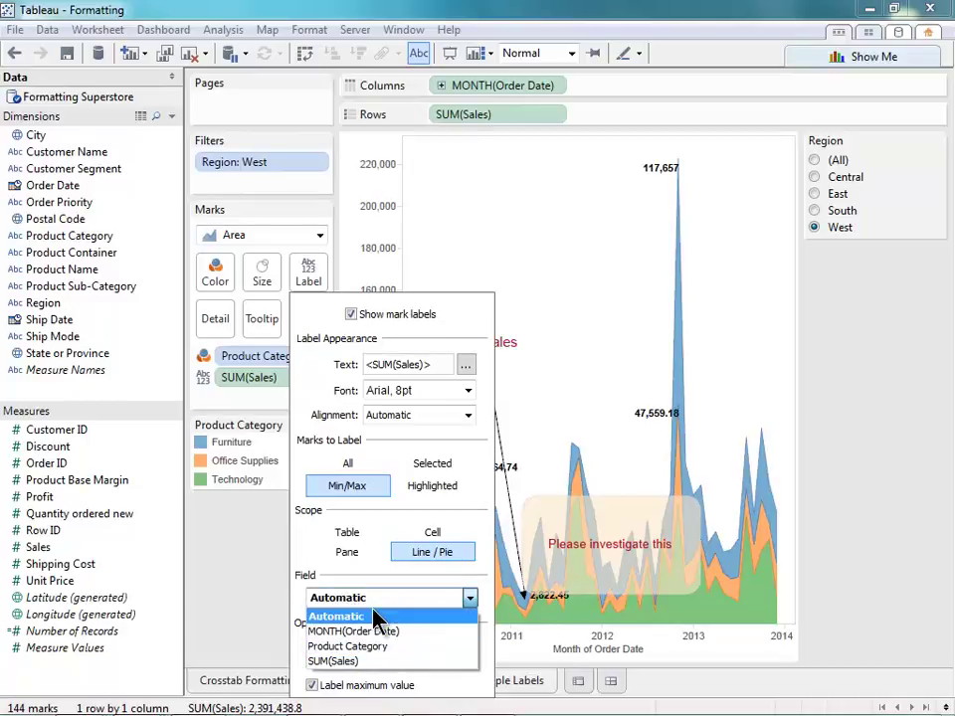
click(374, 633)
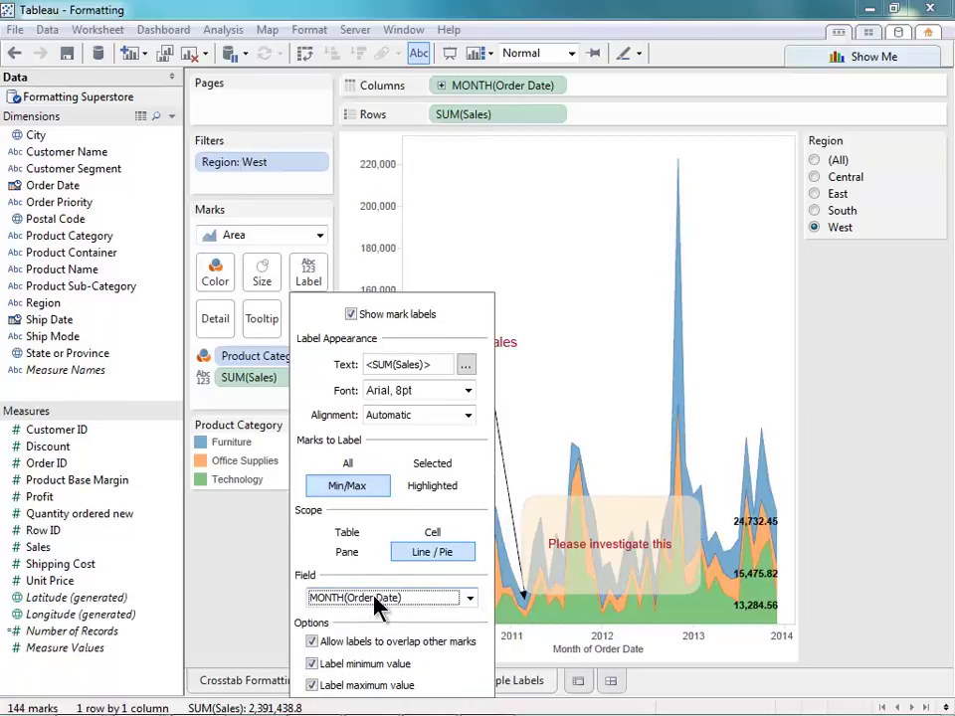
click(375, 602)
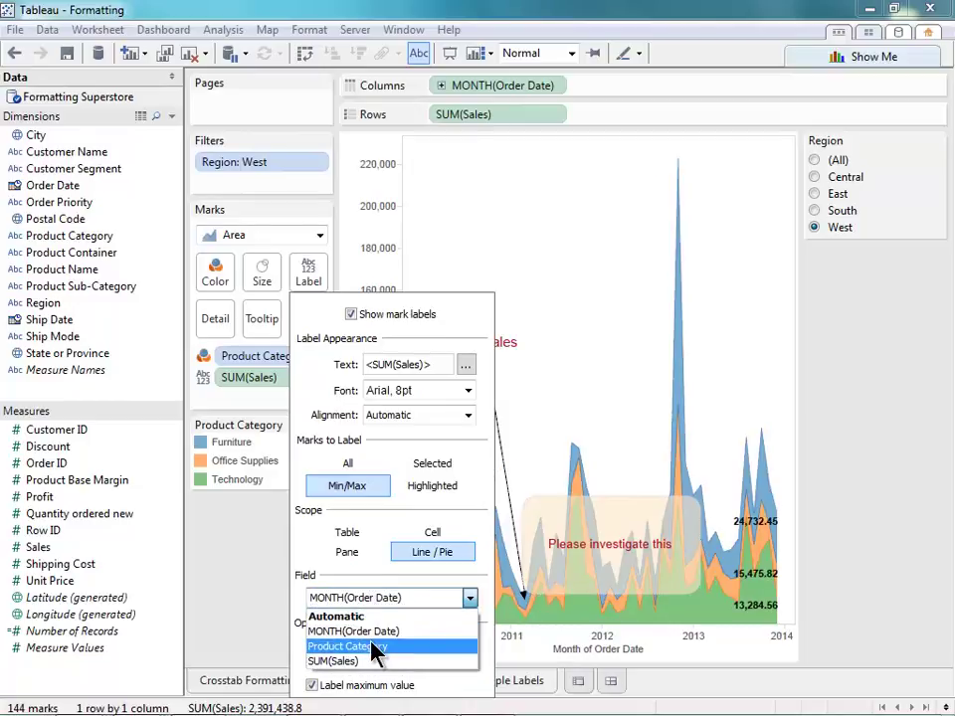
click(368, 661)
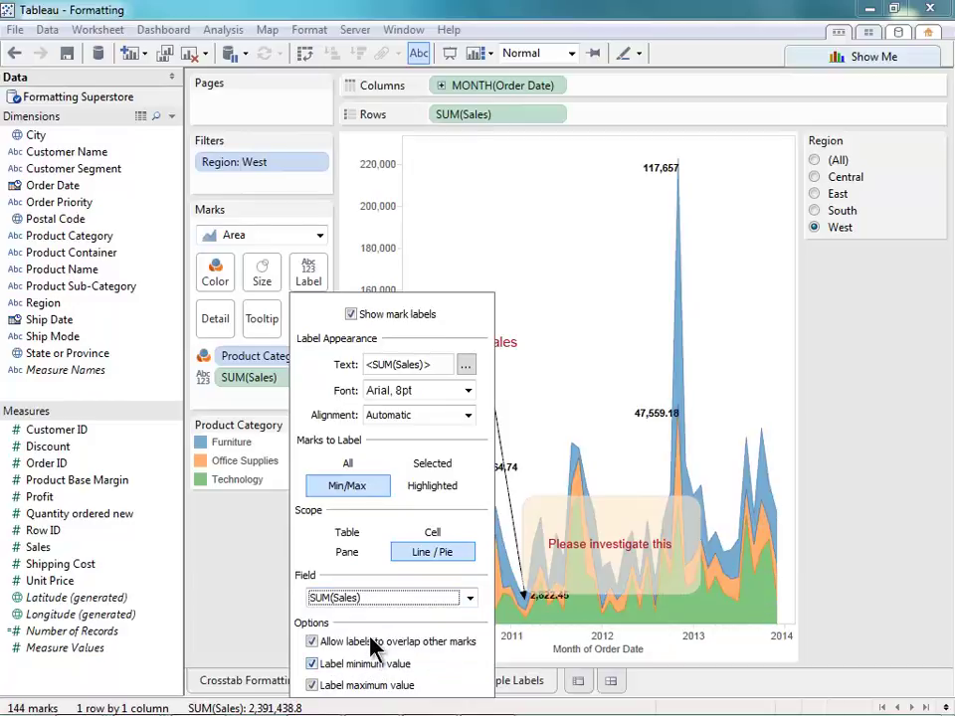
click(372, 598)
click(374, 633)
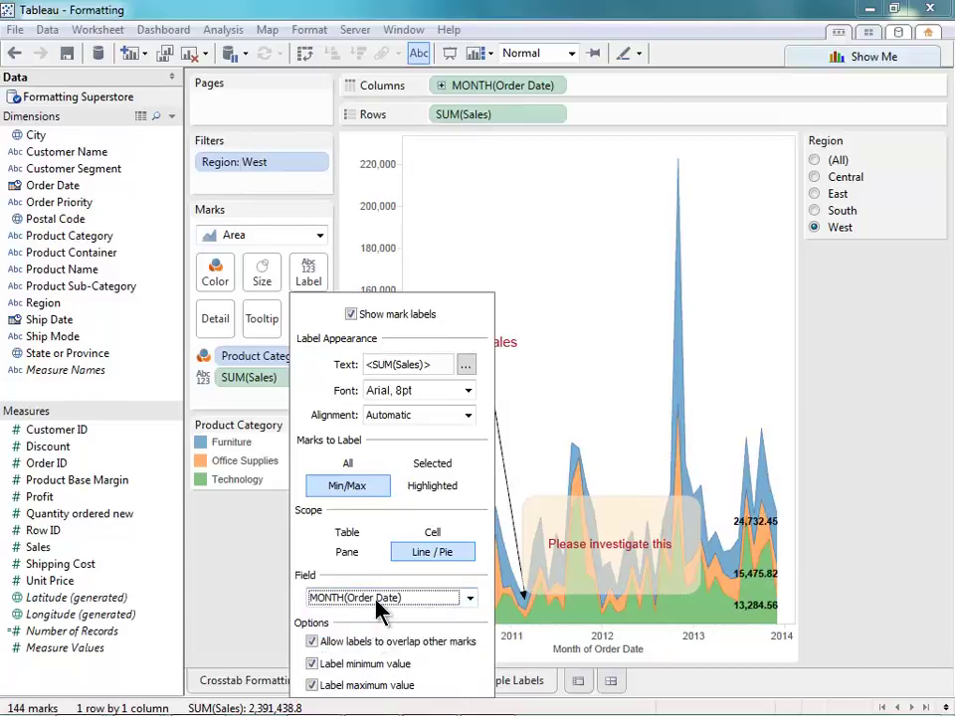
click(312, 664)
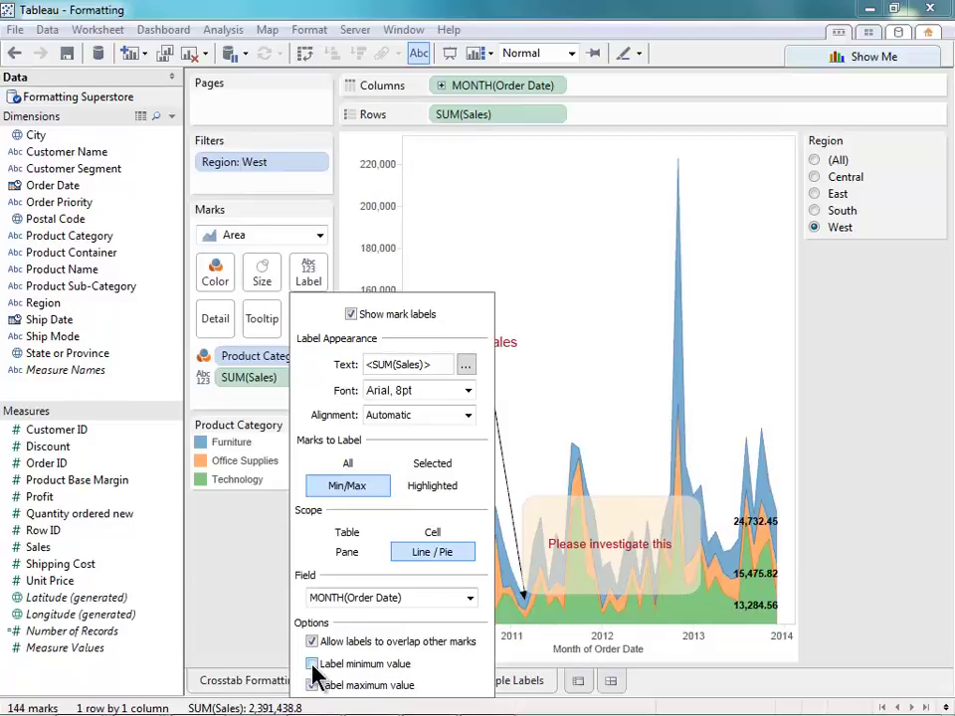
click(312, 665)
Replace the SUM(Sales) label with Profit so the month labels show SUM(Profit).
click(199, 498)
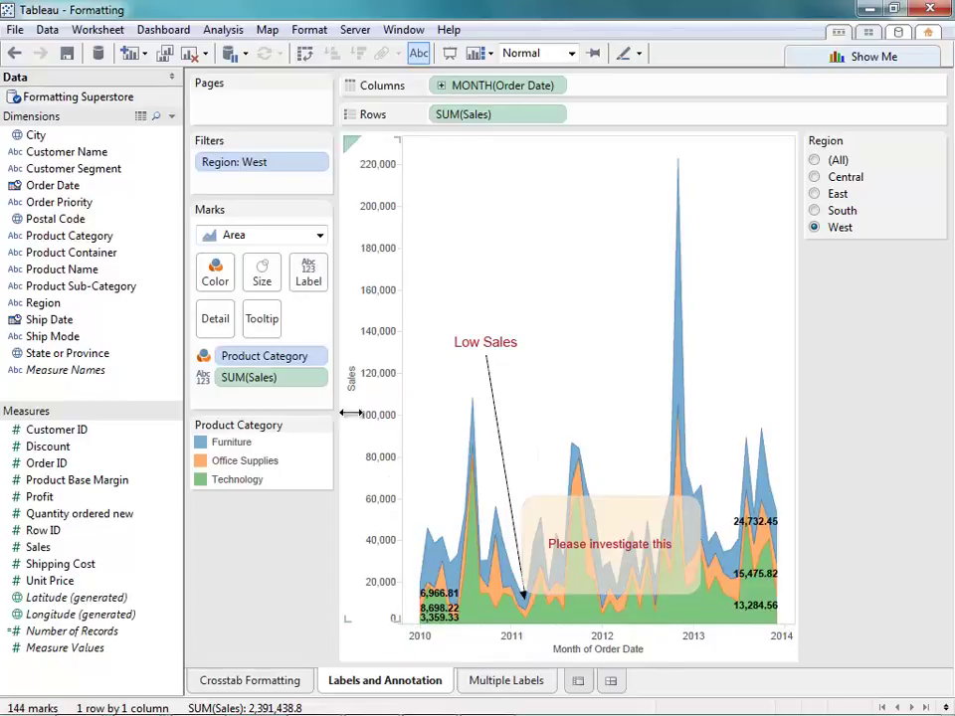
drag(47, 500, 261, 380)
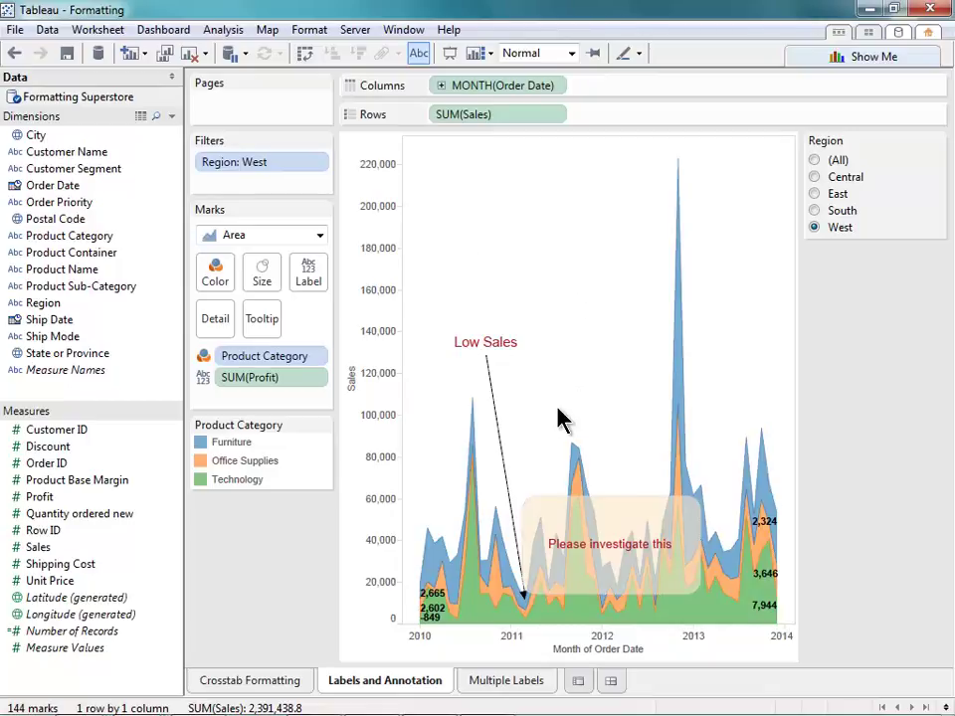
In the chart's Format Lines settings, make the Rows grid lines dashed.
right_click(569, 340)
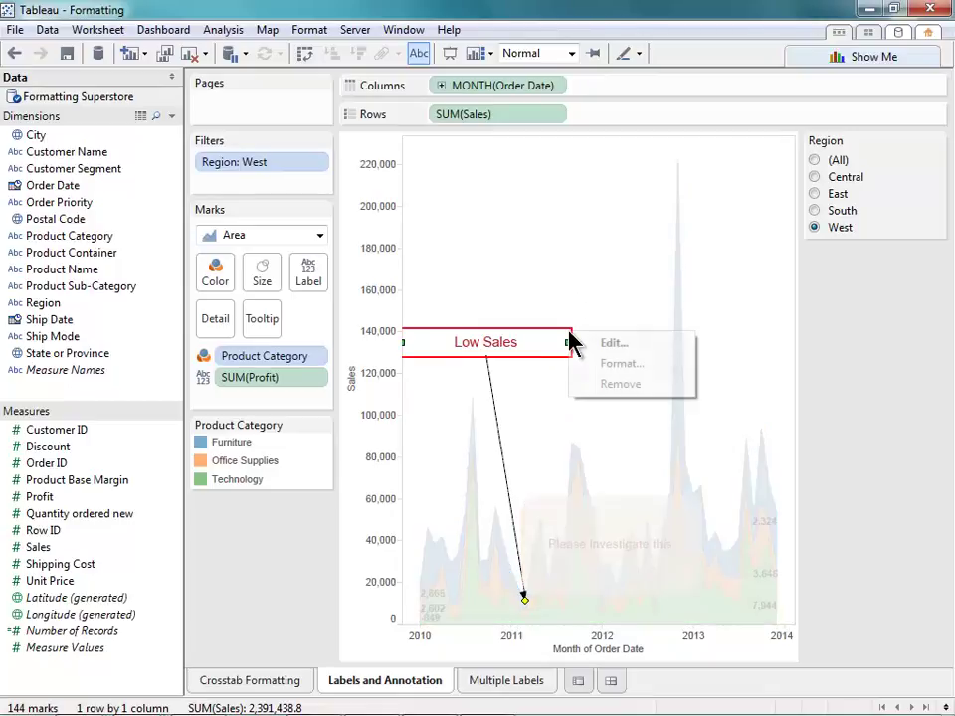
right_click(585, 271)
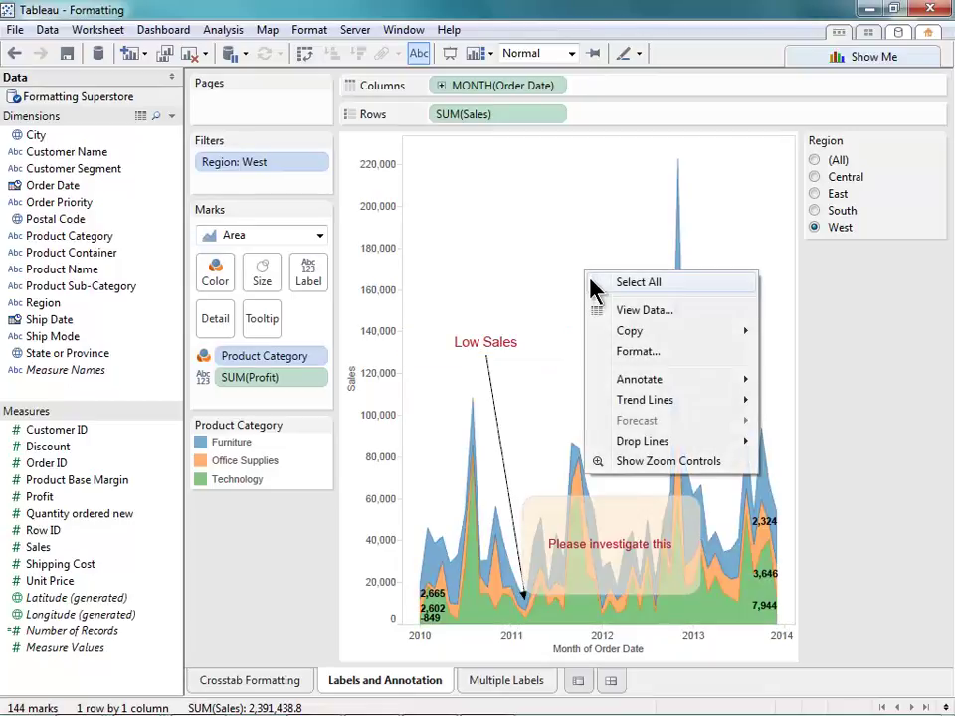
click(617, 354)
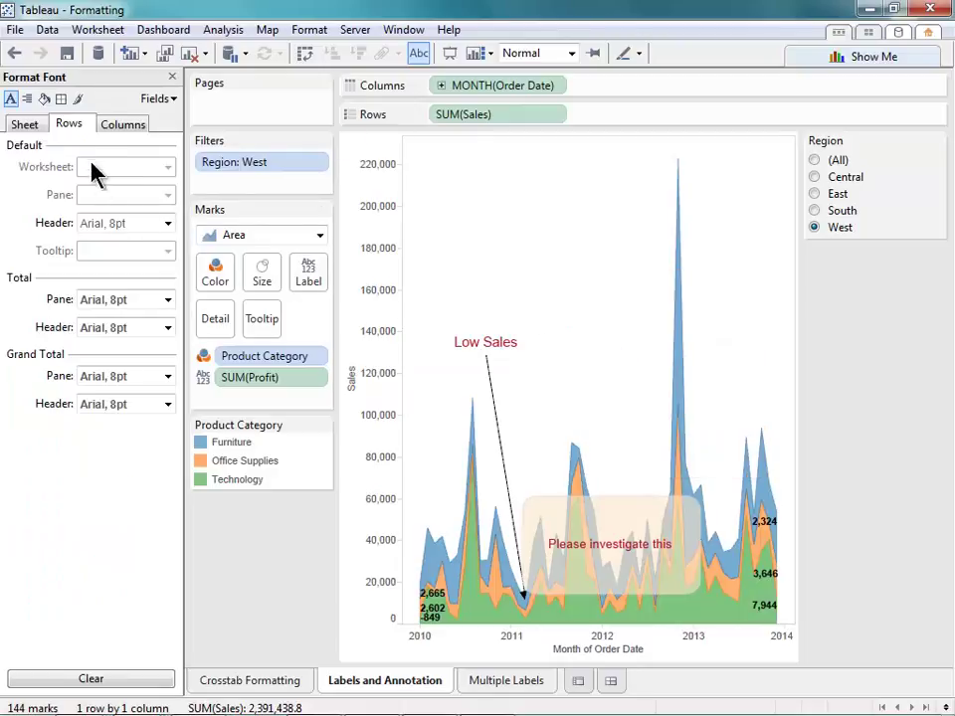
click(78, 100)
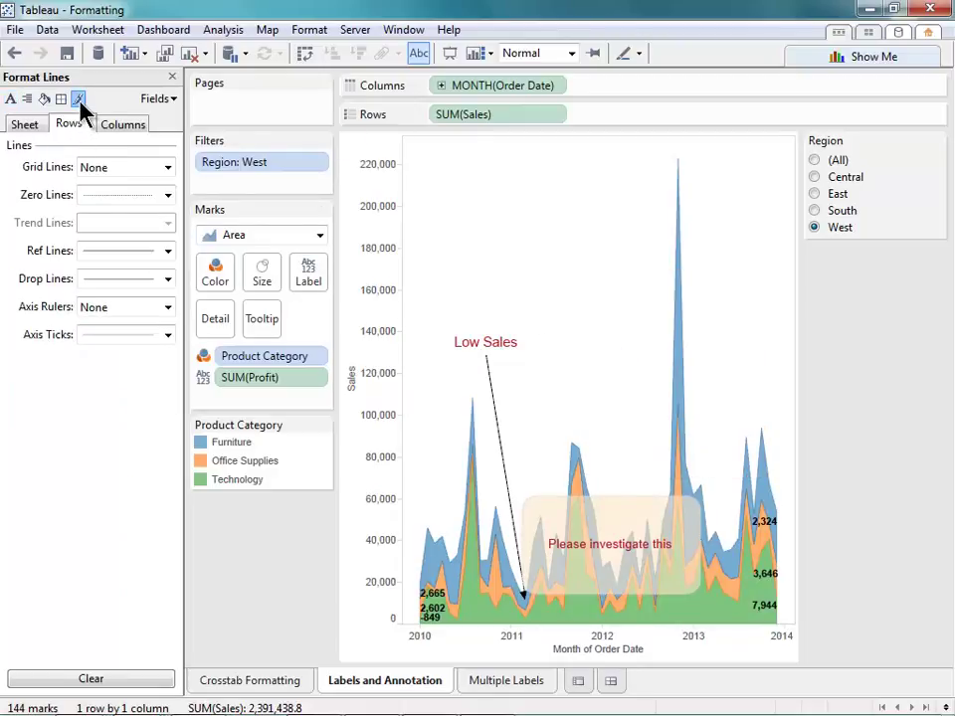
click(167, 169)
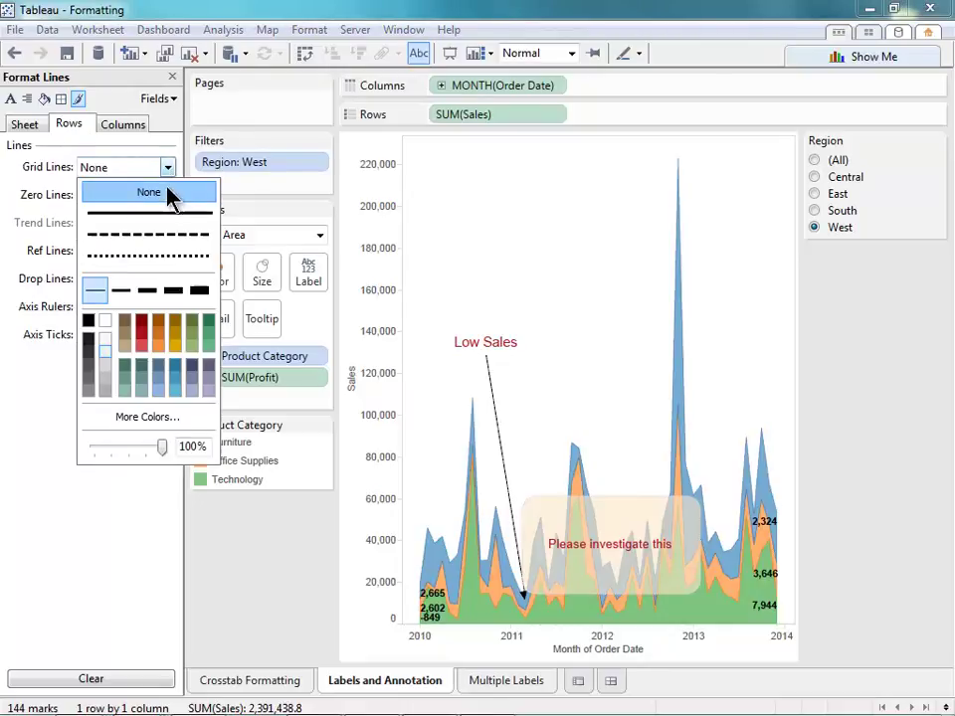
click(159, 240)
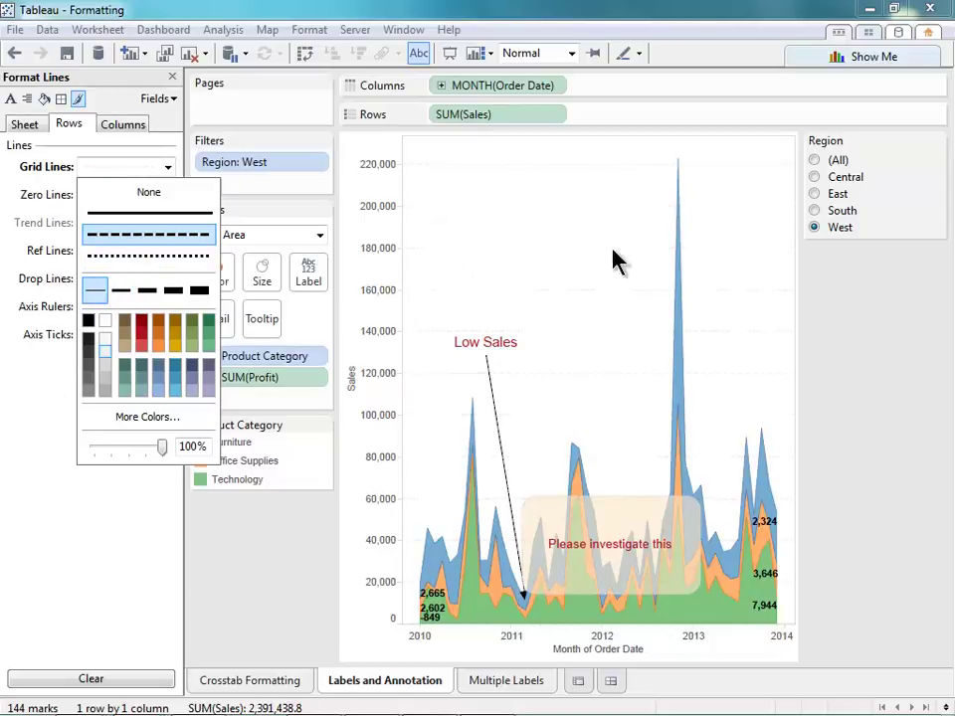
Make the Sheet grid lines dashed and close the Format pane.
click(76, 127)
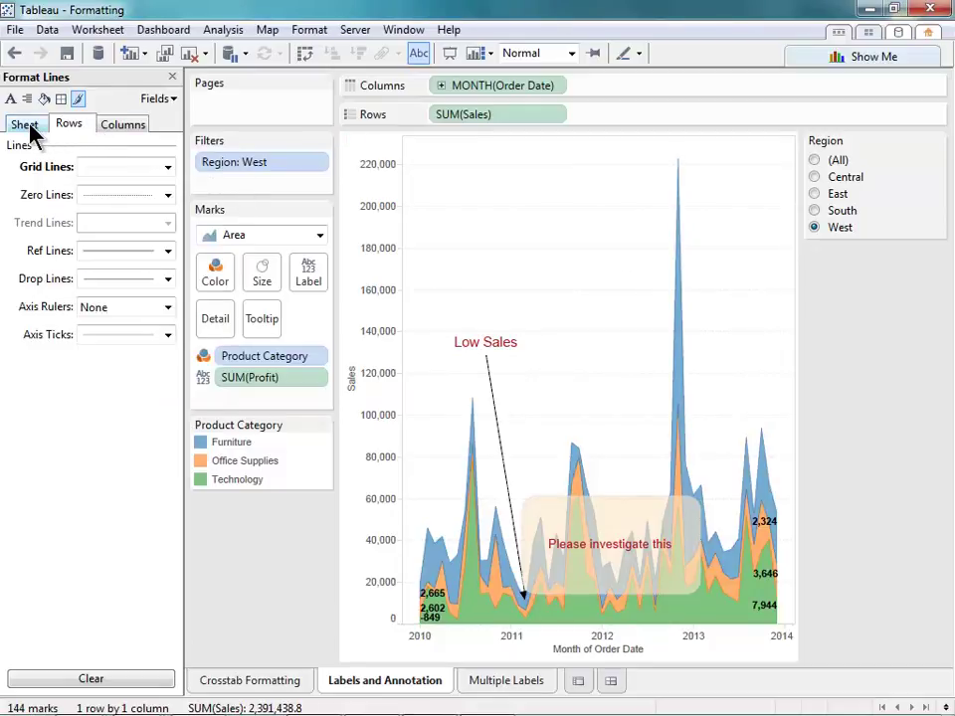
click(28, 126)
click(136, 171)
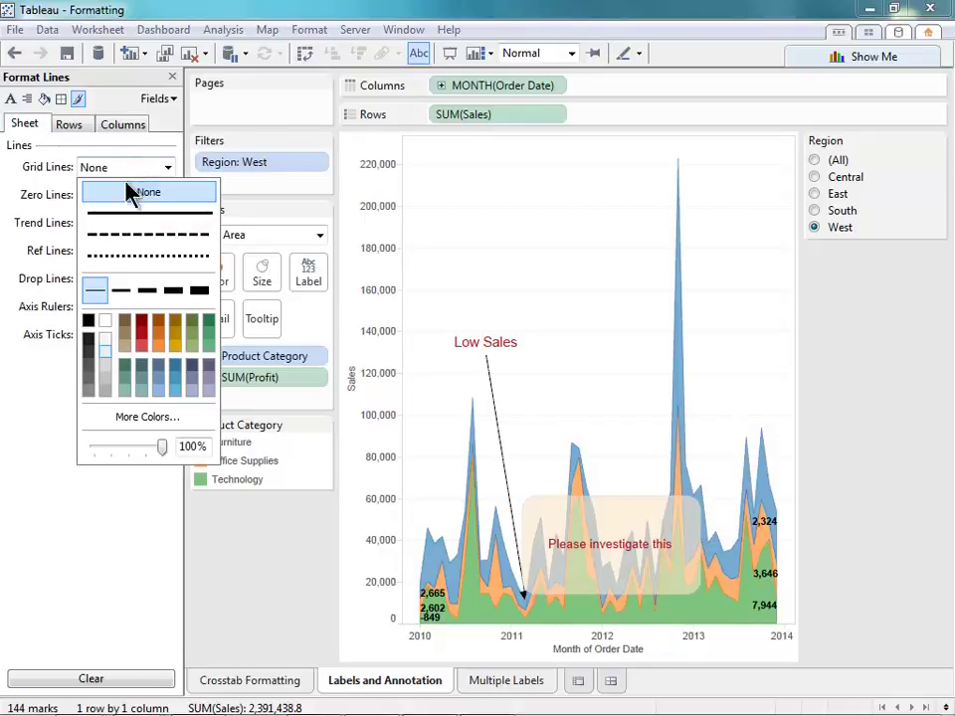
click(130, 234)
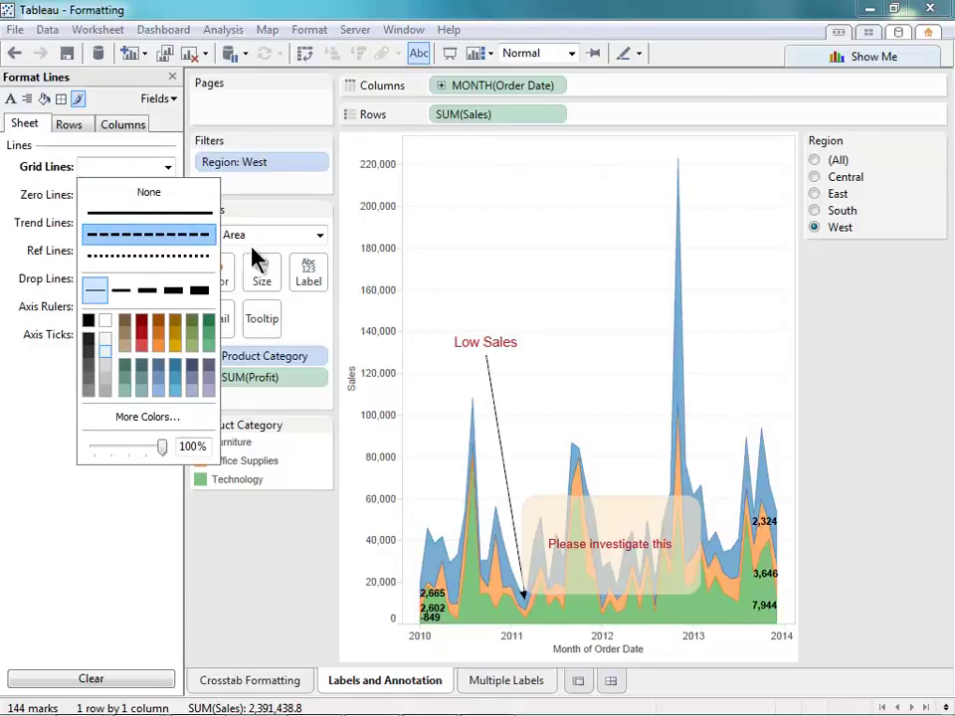
click(28, 434)
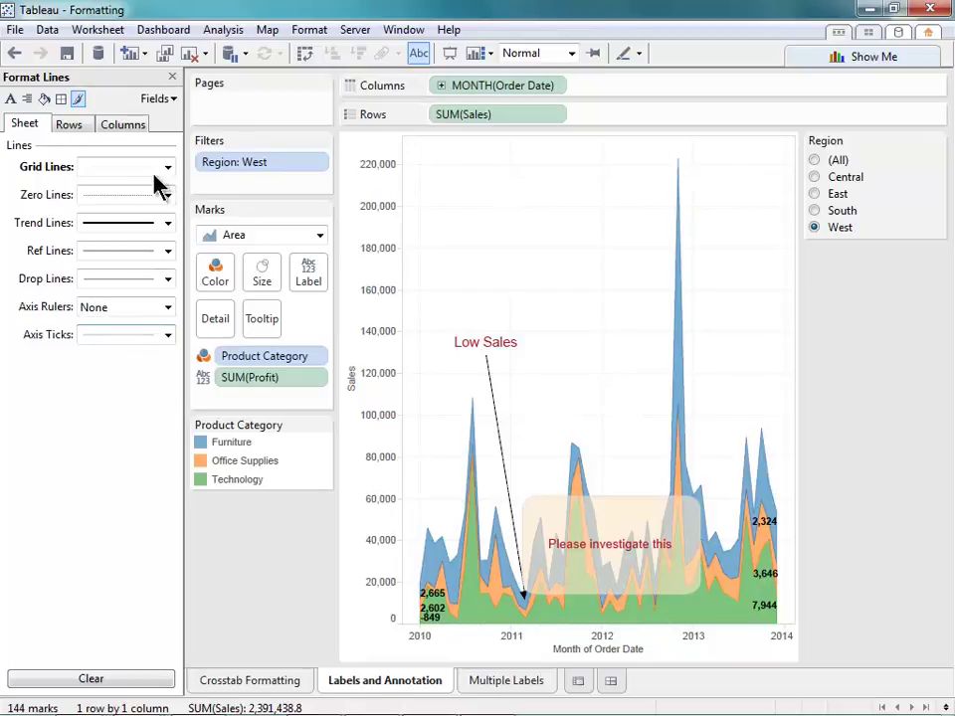
click(172, 76)
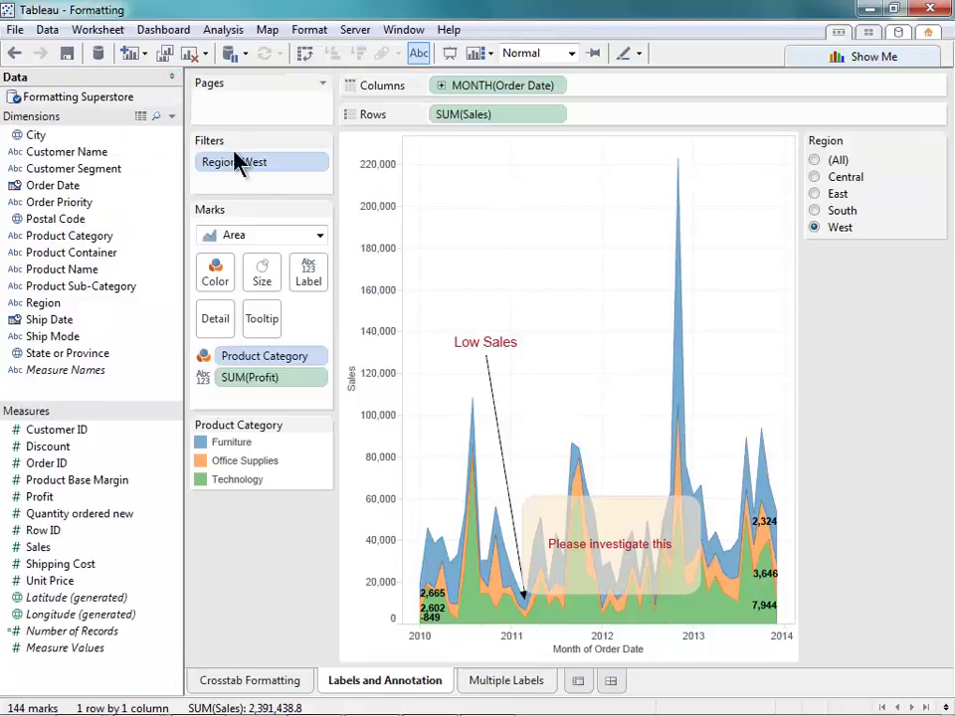
On the Multiple Labels sheet, draw Square marks sized by SUM(Sales).
click(472, 680)
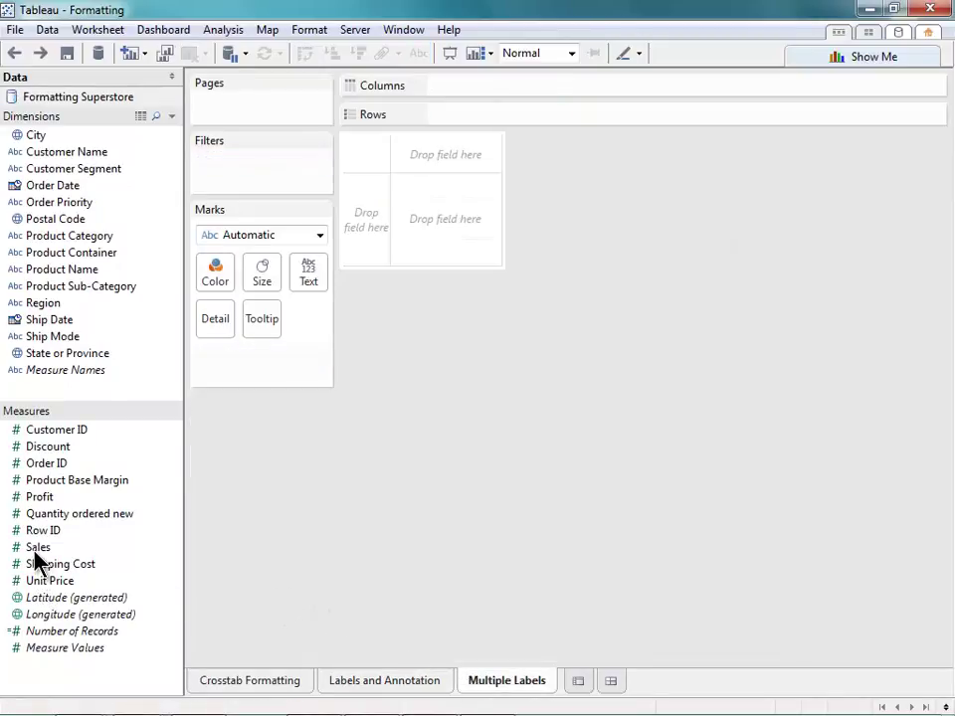
mouse_move(36, 556)
mouse_down()
mouse_move(12, 558)
mouse_move(310, 311)
mouse_move(278, 267)
mouse_up()
click(273, 236)
click(235, 338)
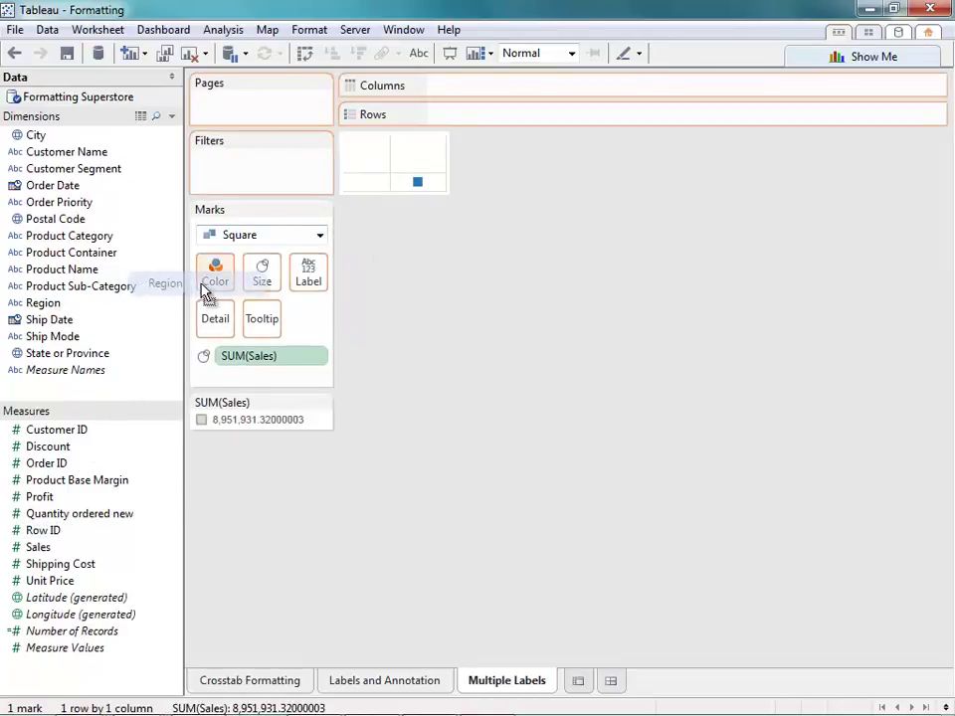
Colour and label the treemap blocks by Region.
drag(206, 294, 211, 286)
mouse_move(831, 431)
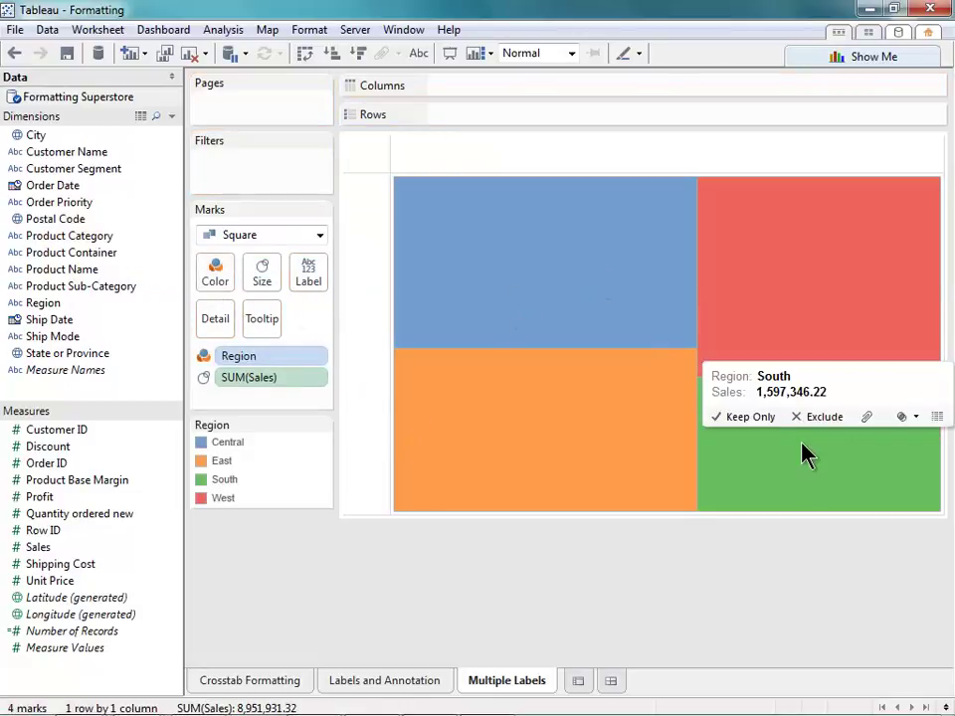
drag(42, 303, 310, 287)
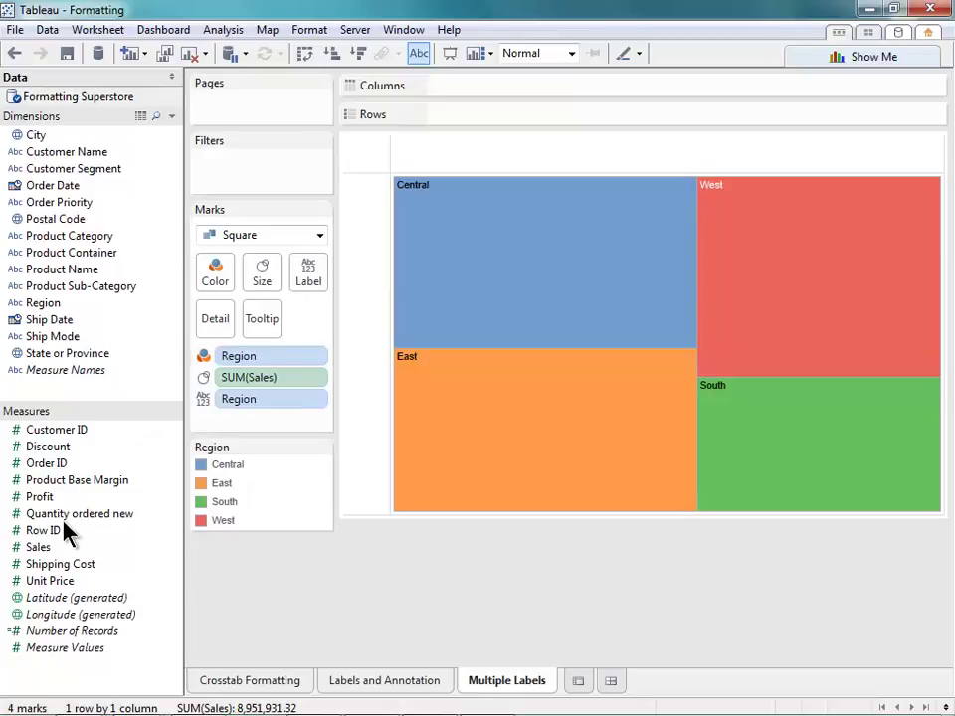
Add SUM(Sales) to the block labels and prefix its line with 'Sales:'.
drag(38, 549, 312, 282)
click(310, 279)
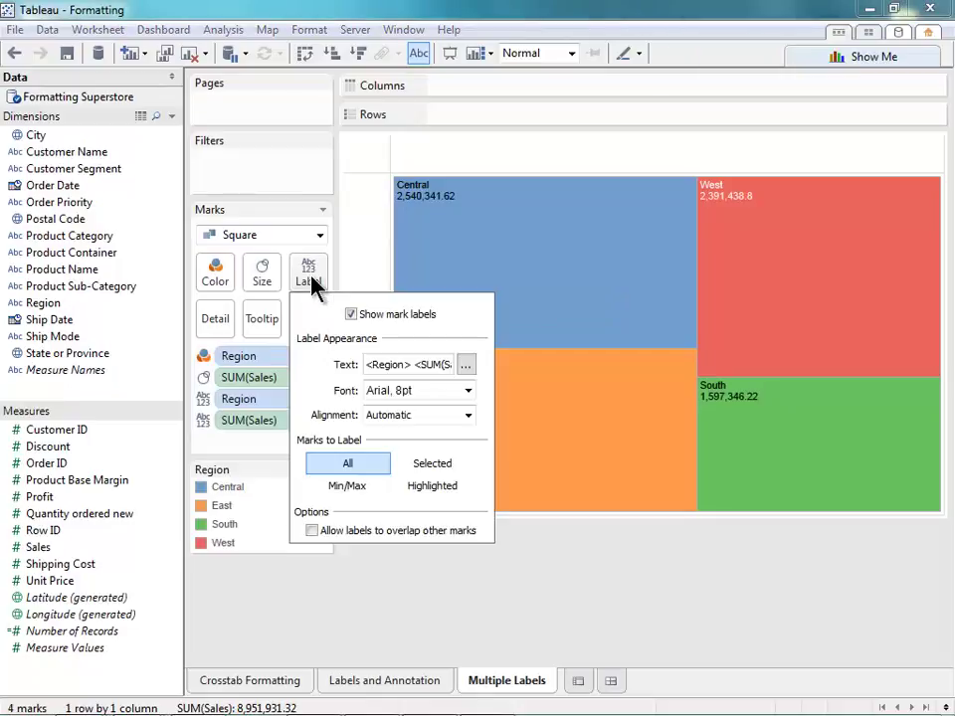
click(465, 365)
triple_click(341, 362)
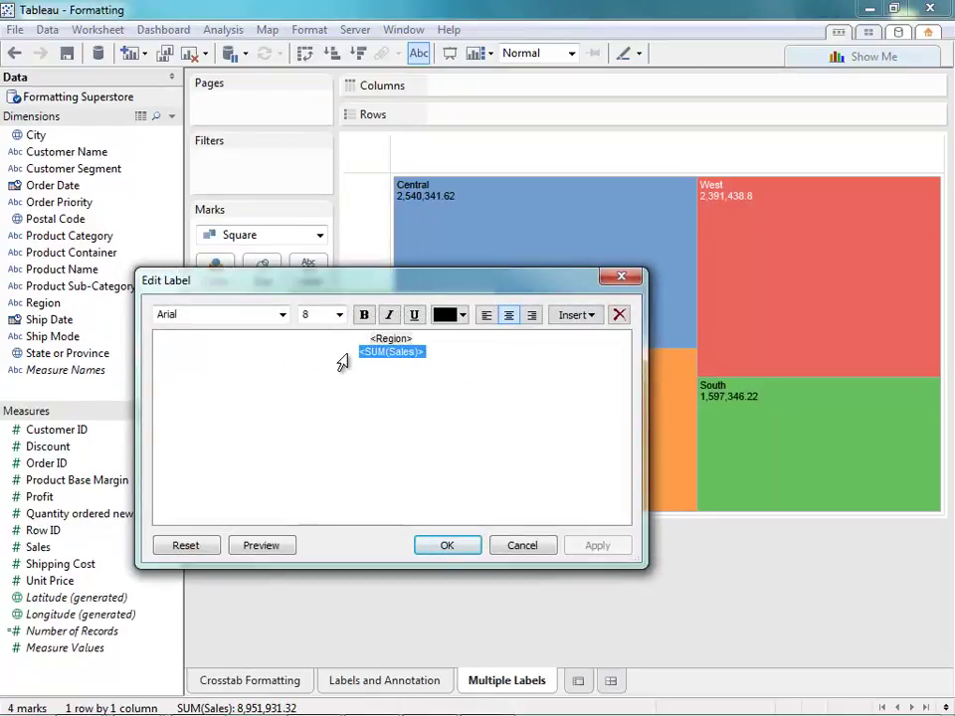
click(439, 371)
key(Home)
text(Sales:)
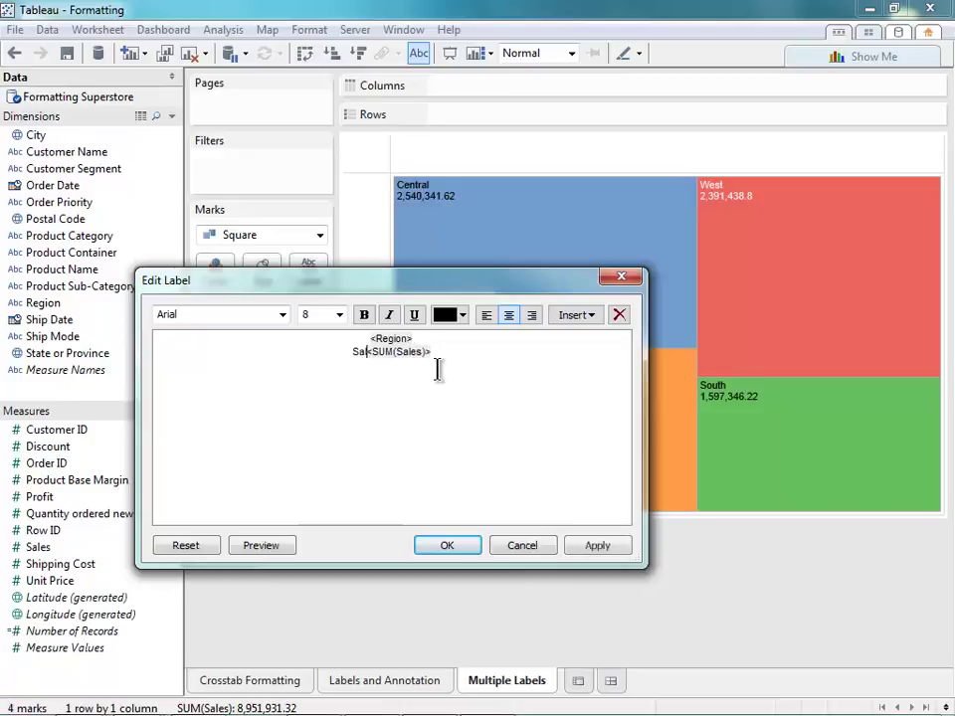
Set the <Region> label line to font size 11 and apply the label edits.
triple_click(367, 340)
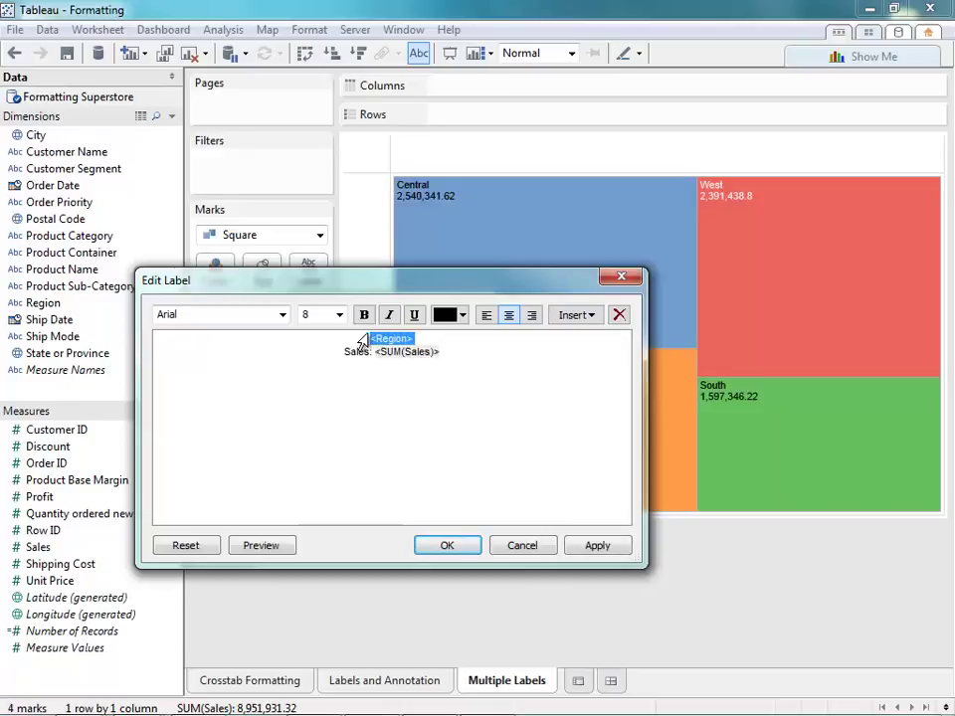
click(340, 314)
click(331, 368)
click(447, 547)
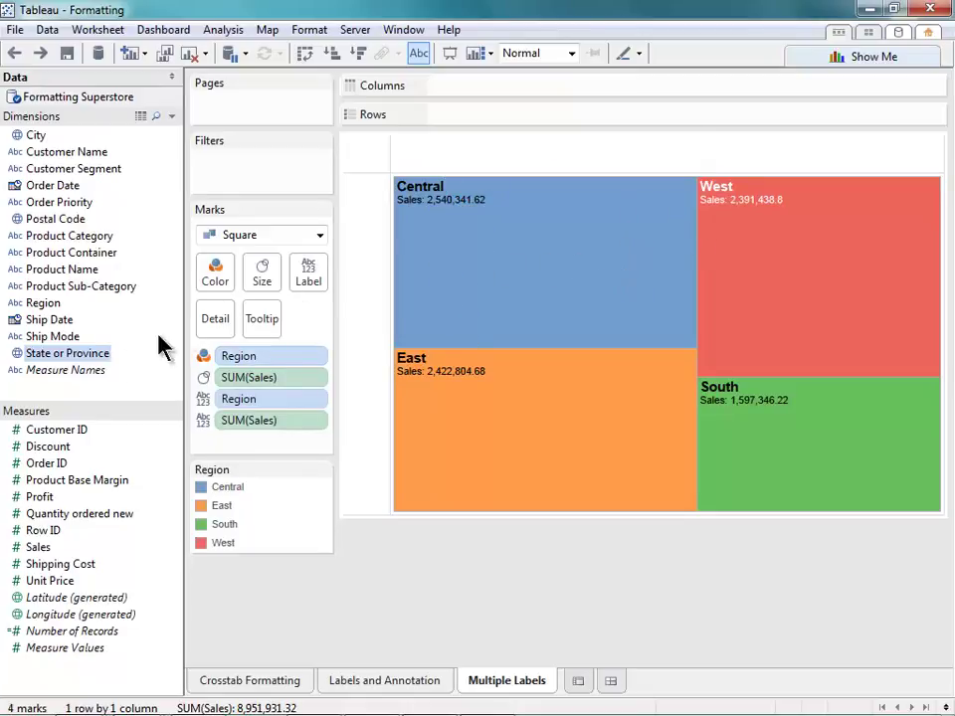
Add State or Province as Detail, splitting regions into state blocks like Indiana and Kansas.
drag(52, 356, 235, 336)
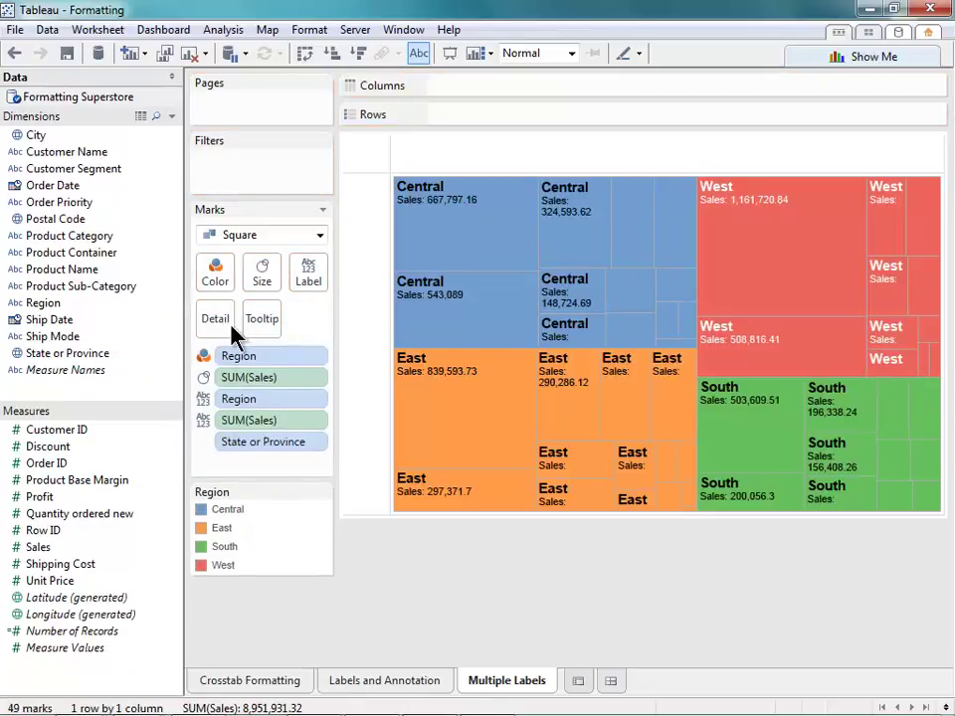
click(641, 261)
click(641, 299)
click(641, 298)
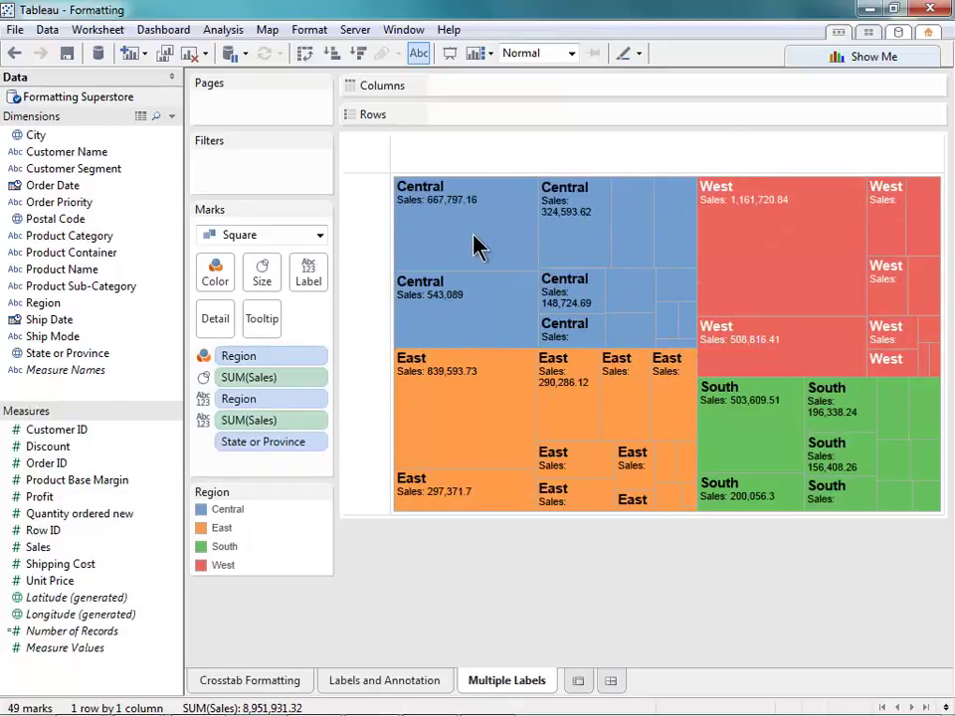
Switch the State or Province pill on the Marks card to Color.
mouse_move(478, 246)
click(203, 442)
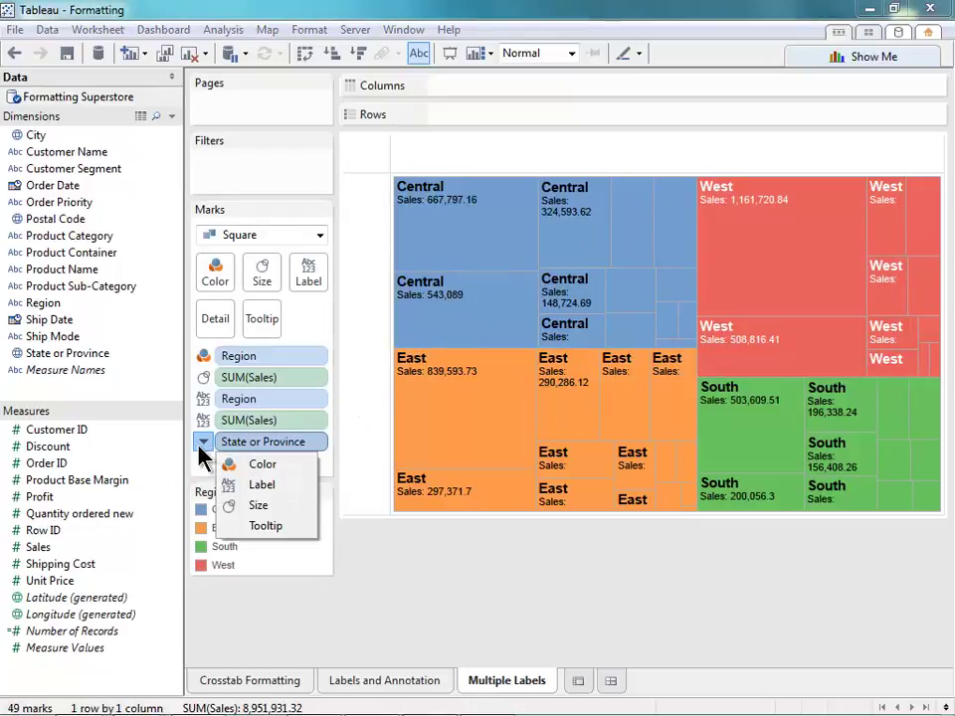
click(249, 464)
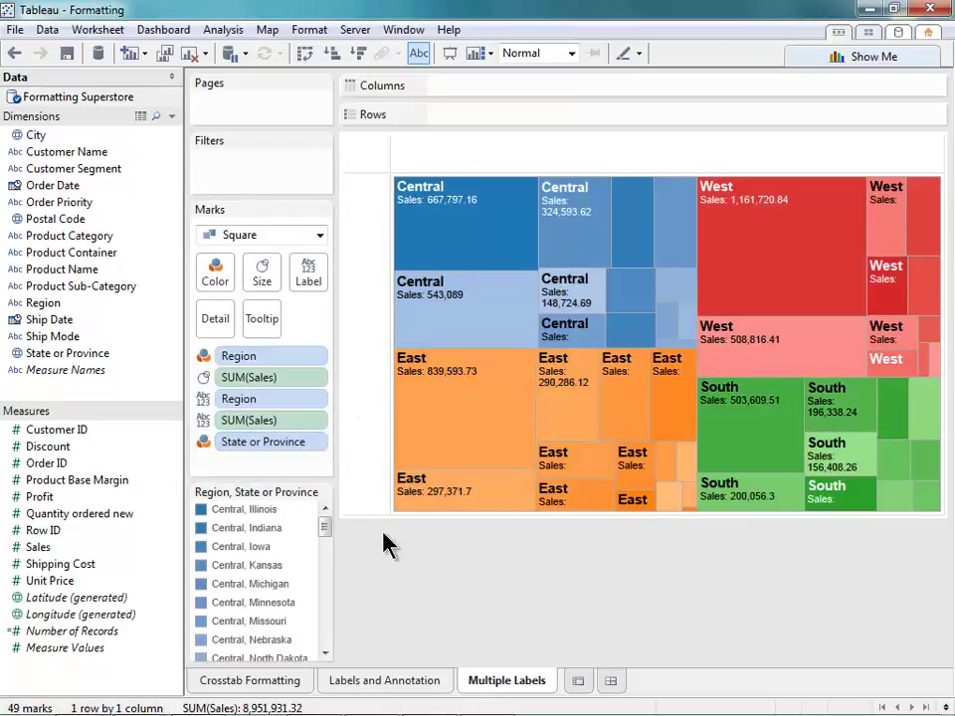
mouse_move(510, 296)
mouse_move(552, 468)
Sort the State or Province field descending by the sum of Sales.
click(321, 444)
click(315, 512)
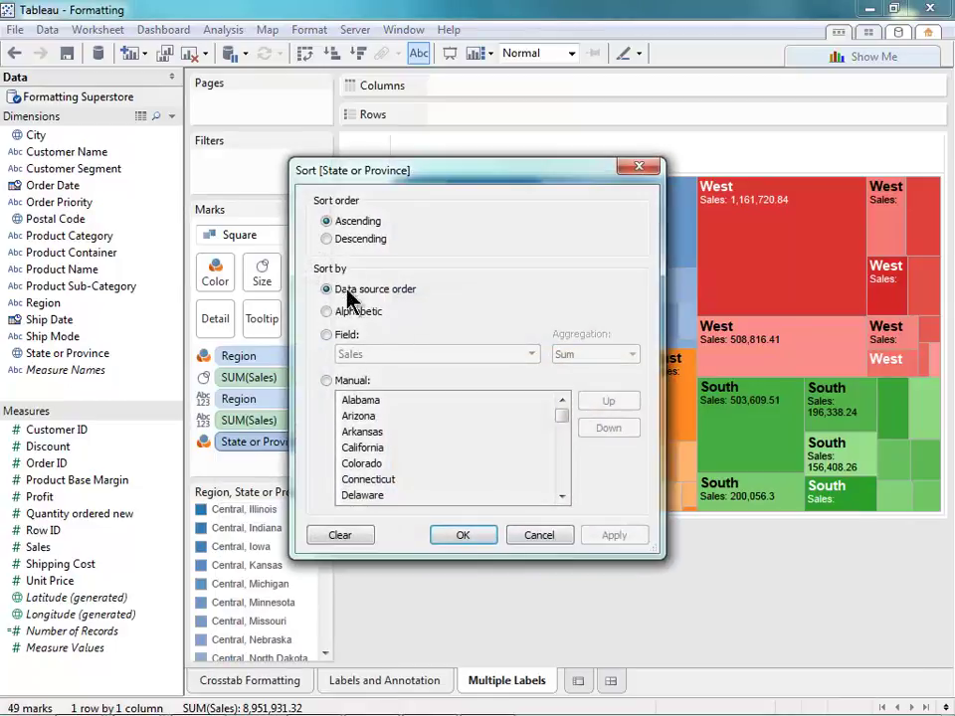
click(346, 243)
click(327, 334)
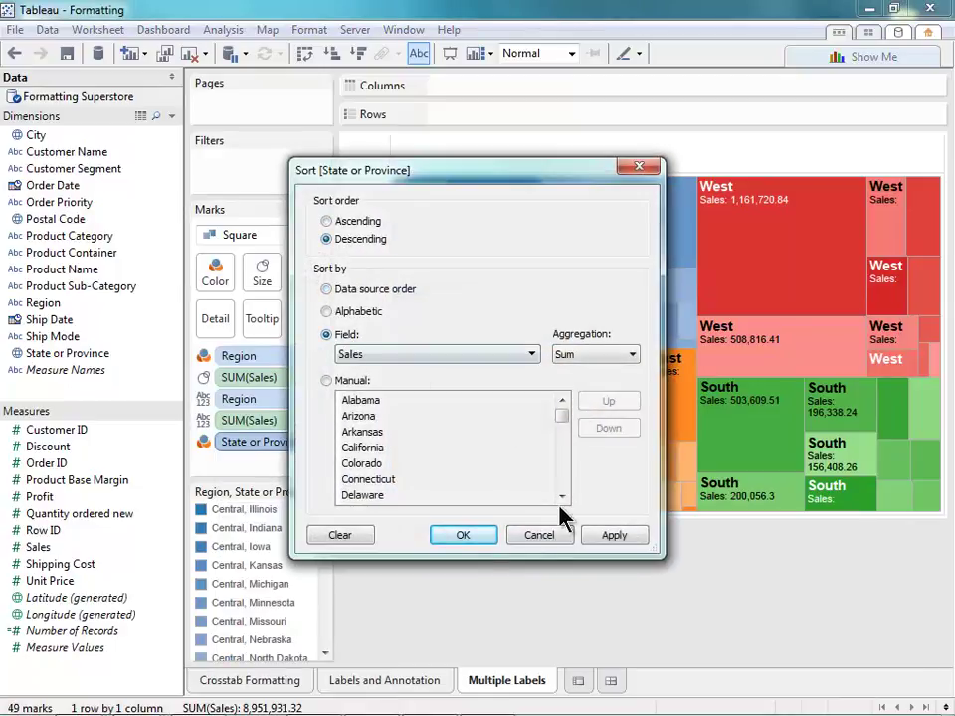
click(463, 536)
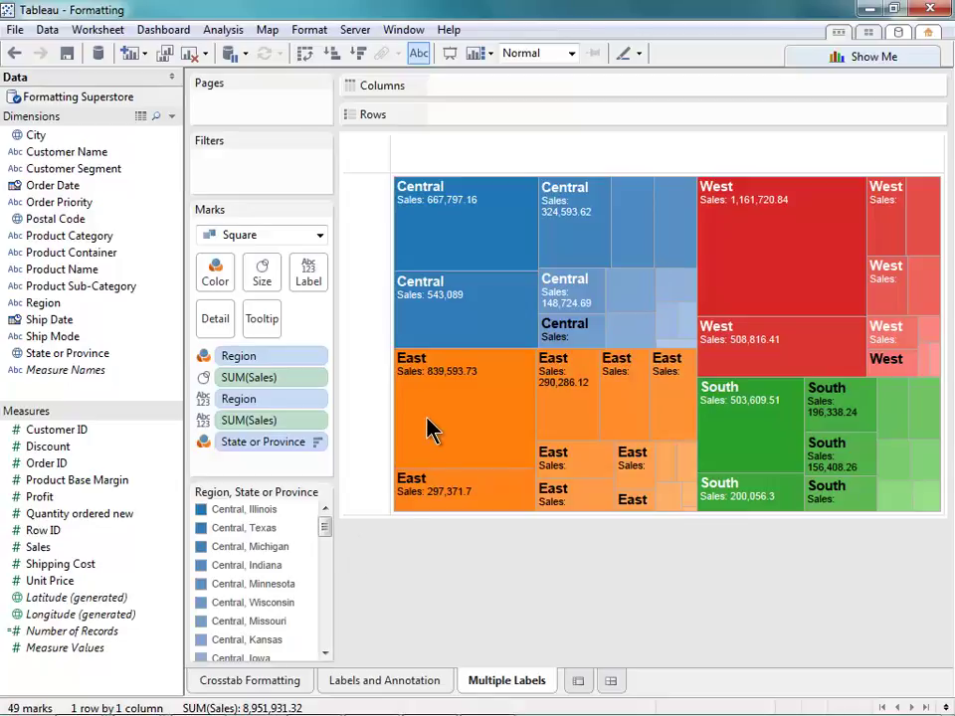
Check the tooltips on a couple of state blocks, then bring up the Worksheet menu.
mouse_move(427, 428)
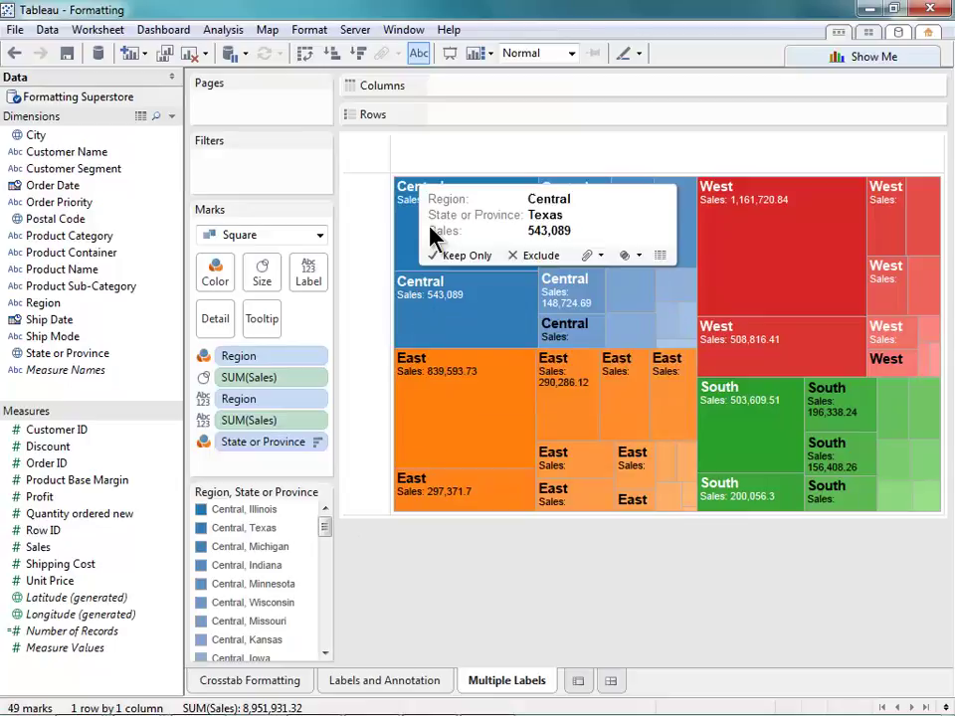
mouse_move(415, 219)
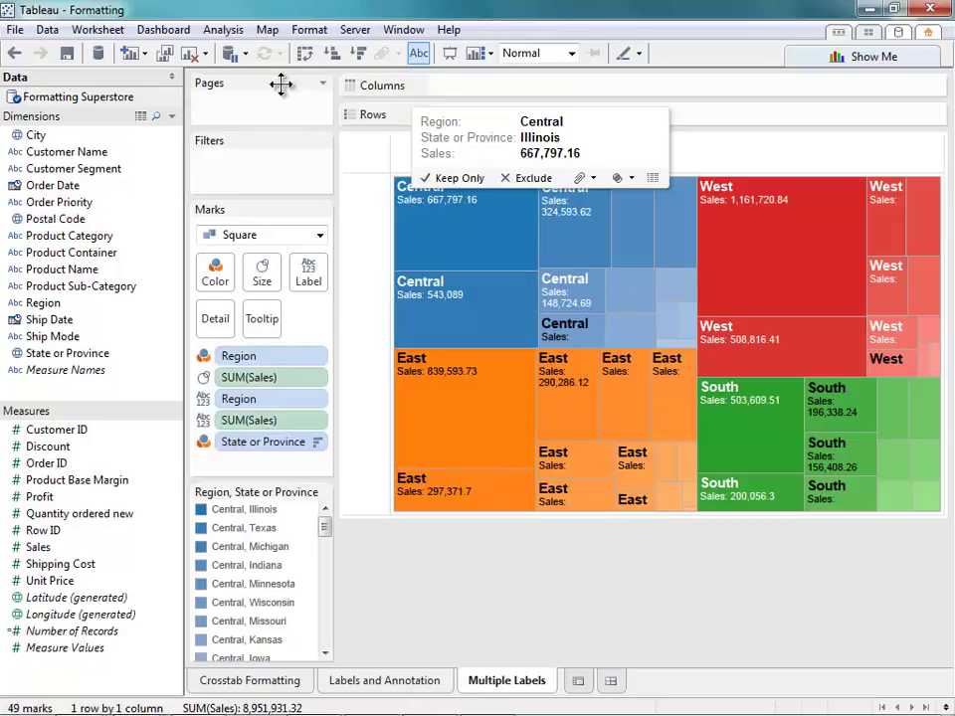
click(121, 33)
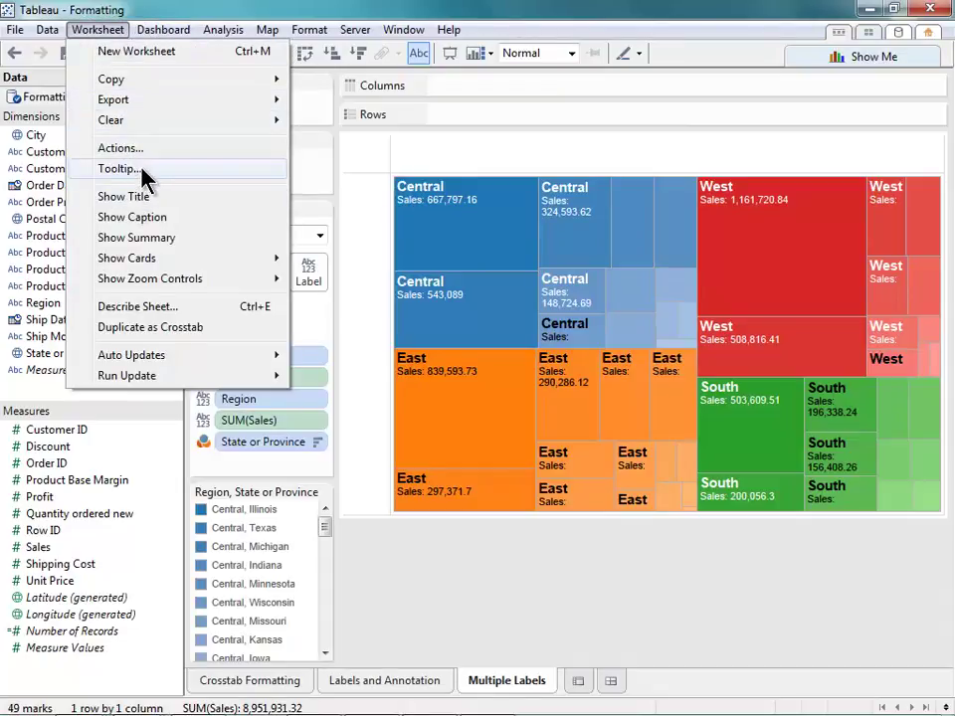
Strip the default tooltip of its Region, Sales and caption lines, leaving only the state field.
click(140, 170)
drag(597, 261, 321, 247)
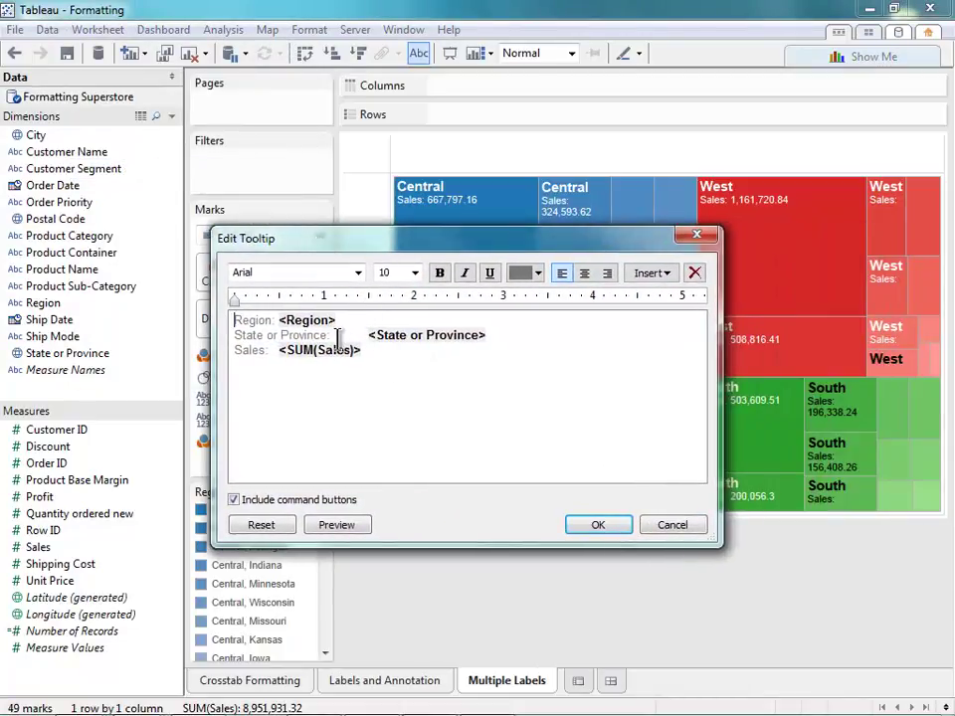
click(414, 371)
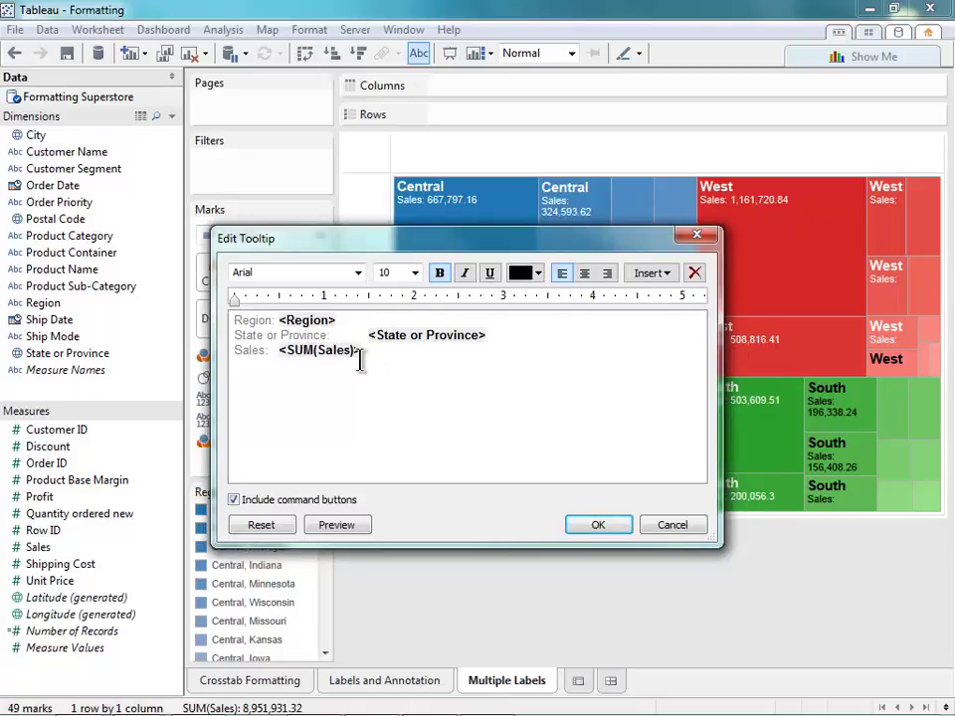
drag(235, 320, 241, 336)
key(Delete)
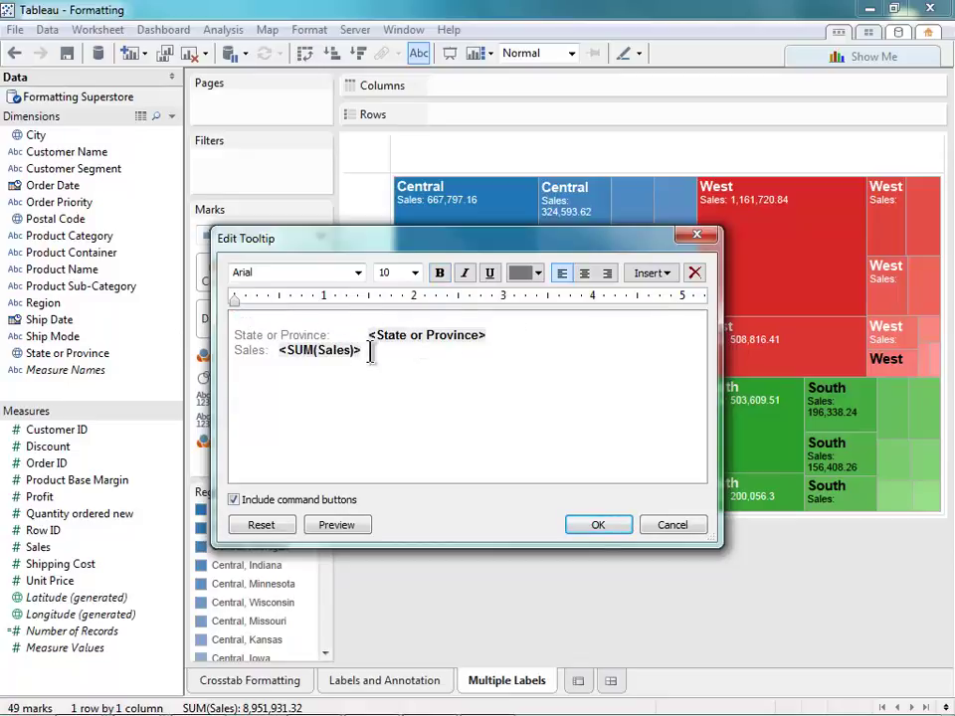
drag(362, 353, 233, 352)
key(Delete)
drag(367, 339, 220, 334)
key(Delete)
click(411, 311)
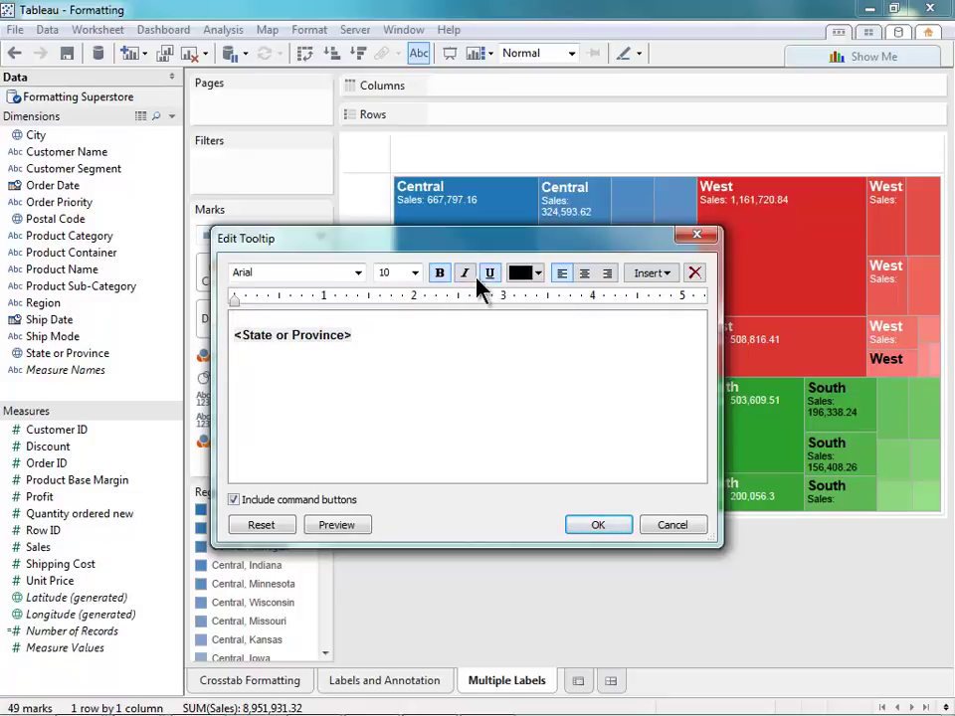
key(Delete)
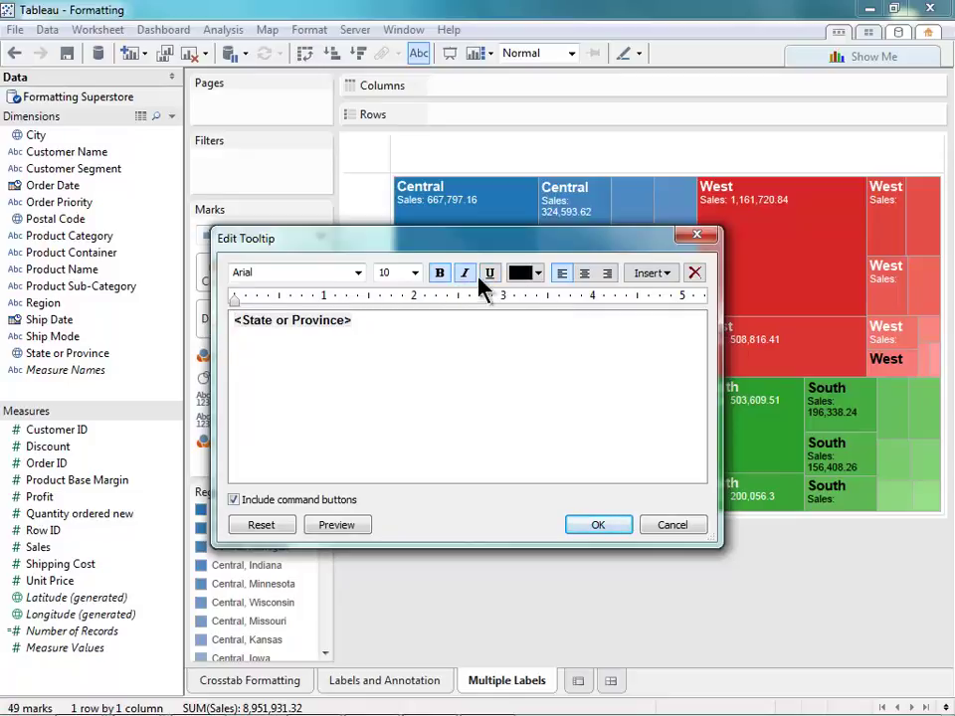
Centre the tooltip, prefix 'This is the state of' before the state field, and set size 12.
click(584, 273)
double_click(404, 327)
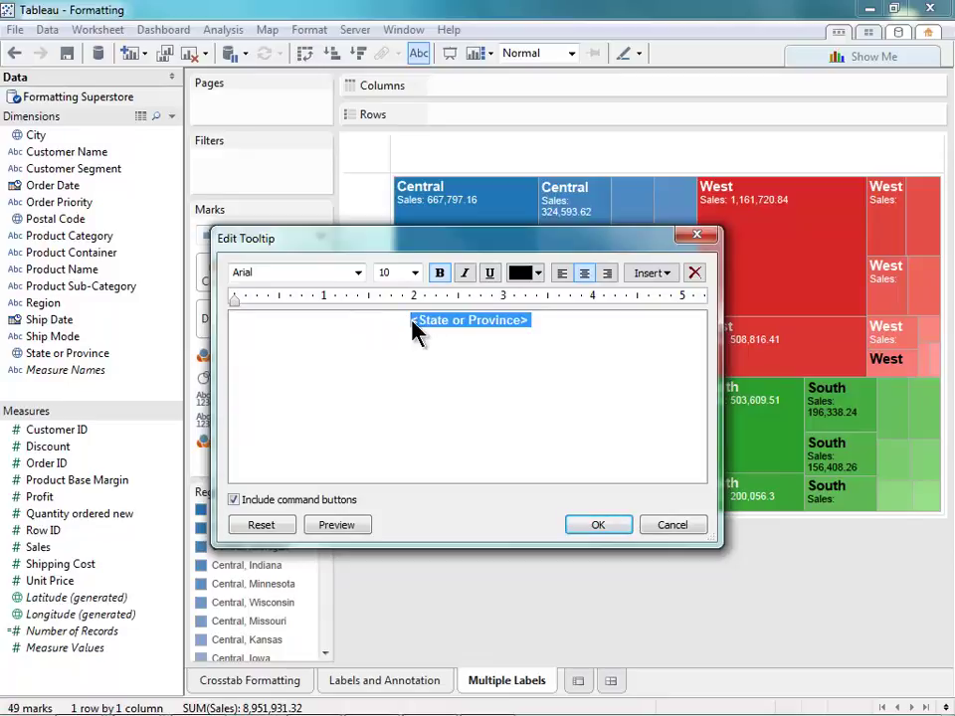
click(422, 327)
text(This is the state of)
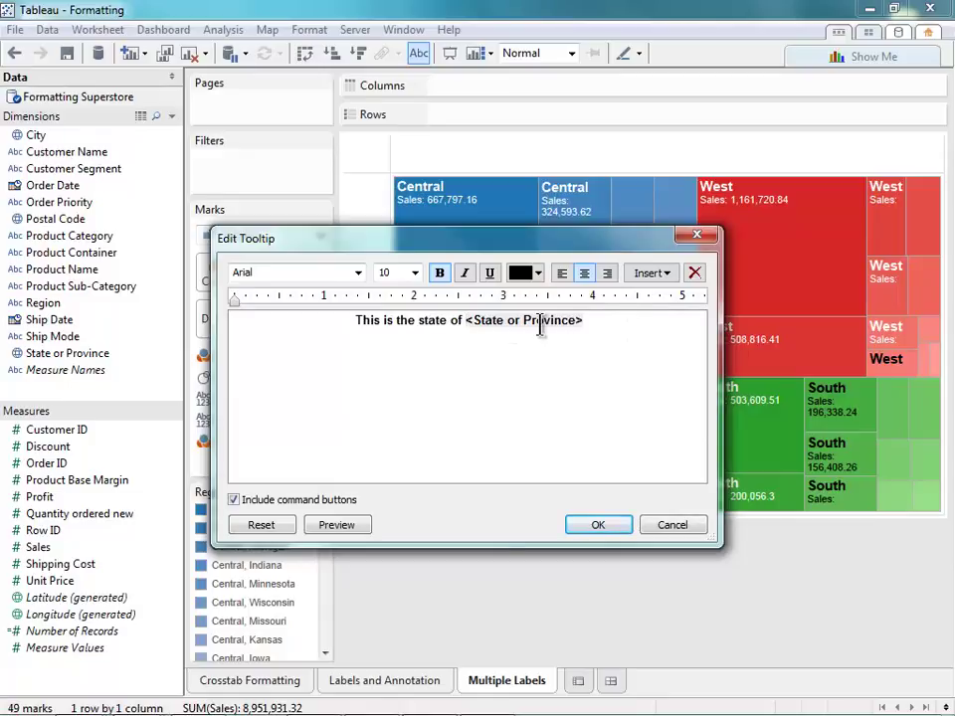
drag(599, 324, 306, 328)
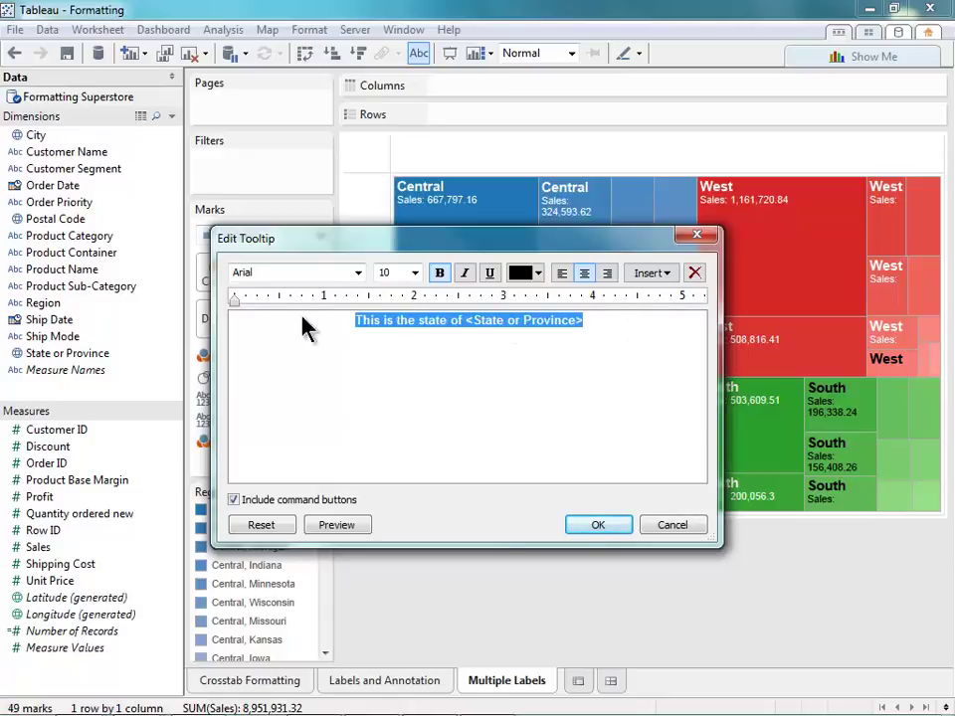
click(414, 273)
click(402, 341)
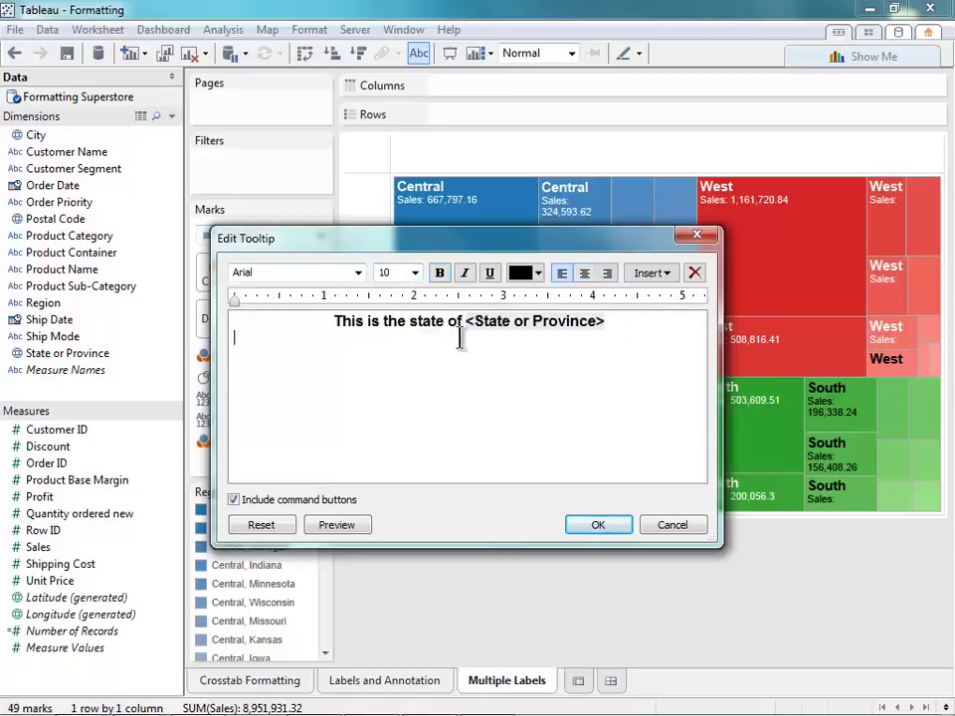
Italicise the state field, preview the tooltip, and turn off Include command buttons.
drag(474, 325, 609, 324)
click(464, 273)
click(569, 354)
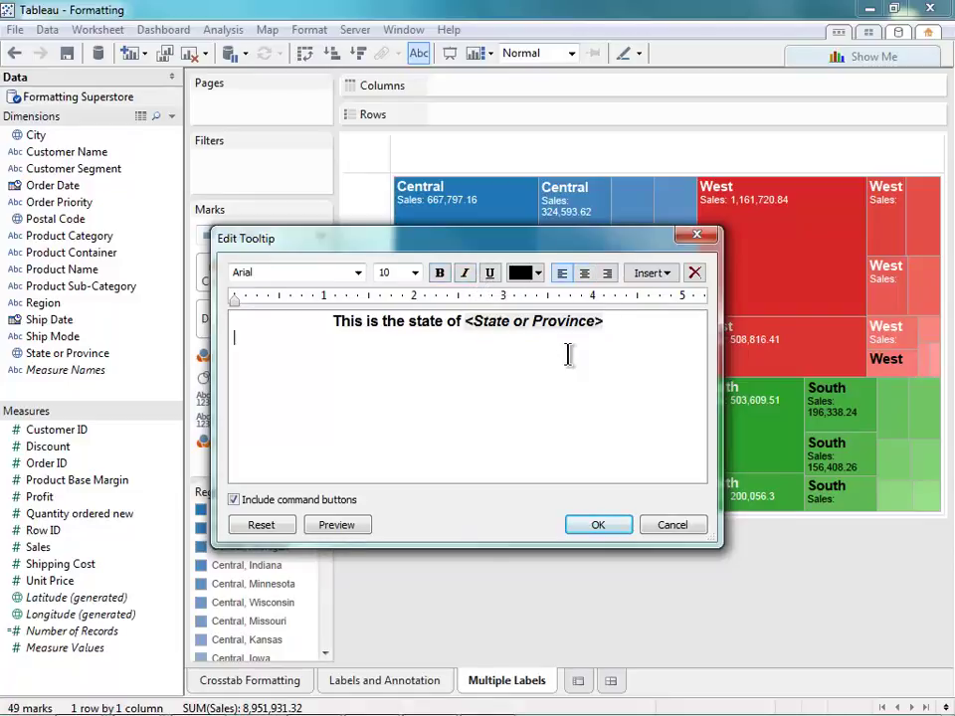
click(365, 536)
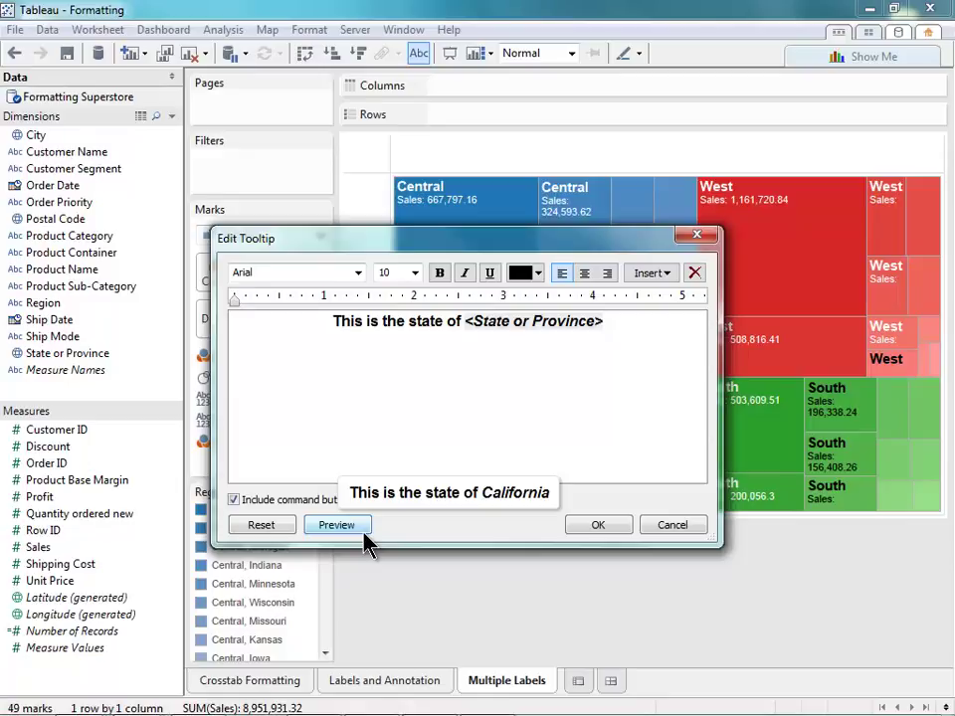
click(234, 500)
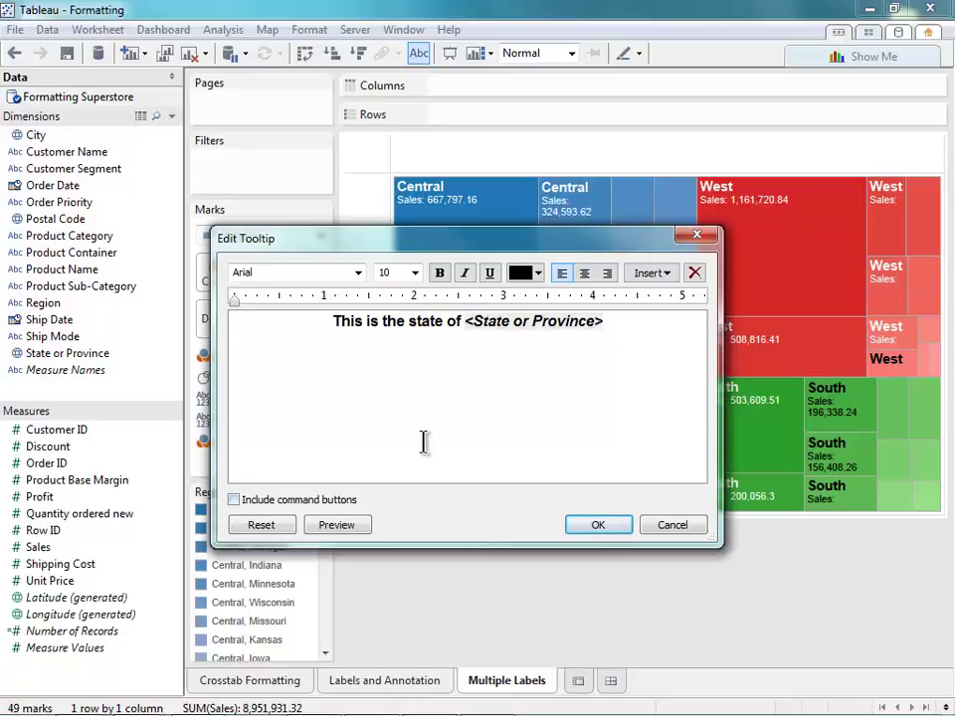
Apply the custom tooltip and check it on the Michigan and Illinois blocks.
click(591, 528)
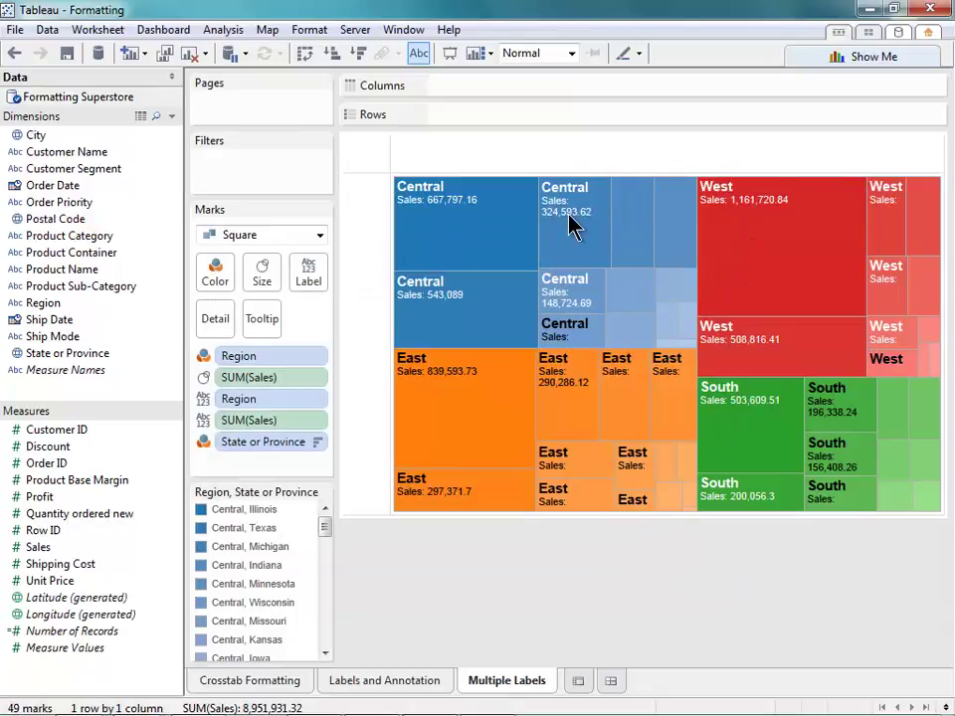
mouse_move(572, 227)
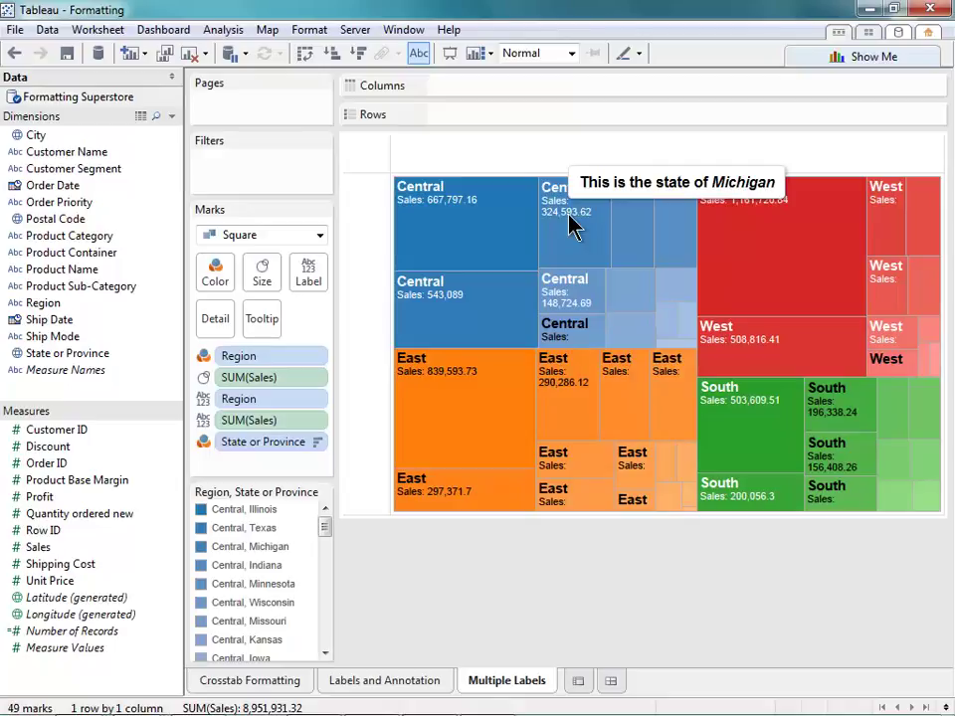
mouse_move(527, 227)
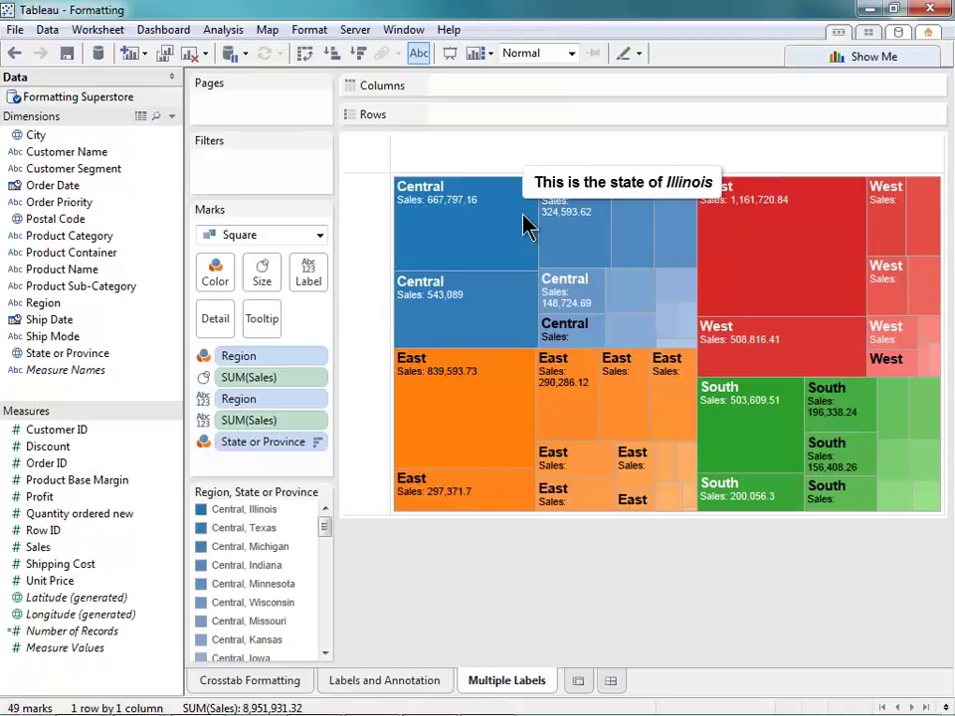
mouse_move(486, 300)
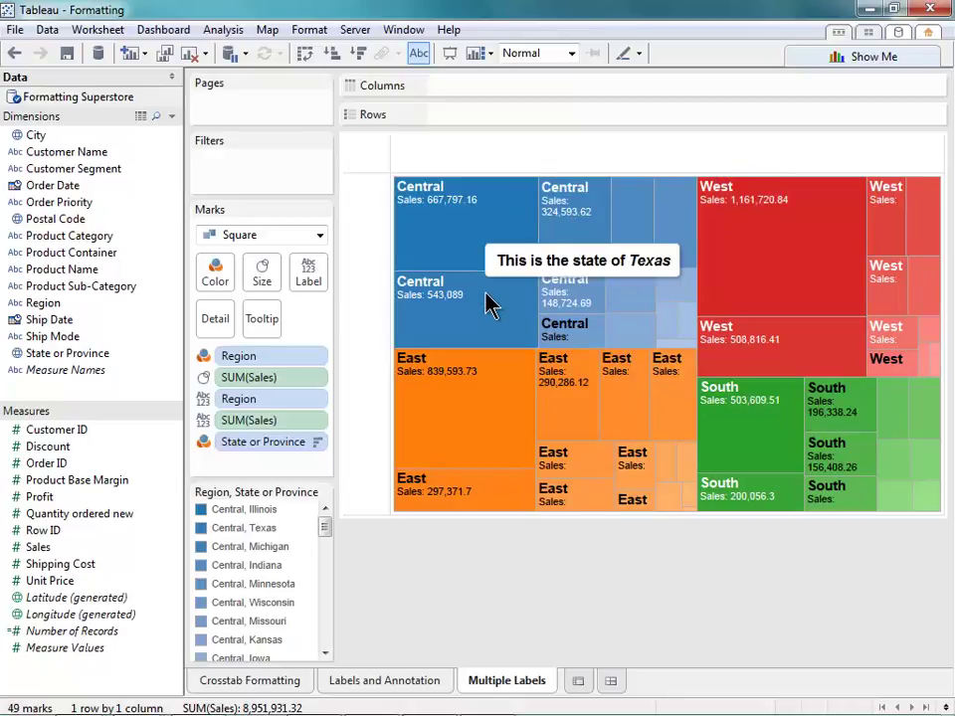
Reopen the tooltip editor, browse the Insert field list without adding anything, and close it.
click(111, 30)
click(125, 169)
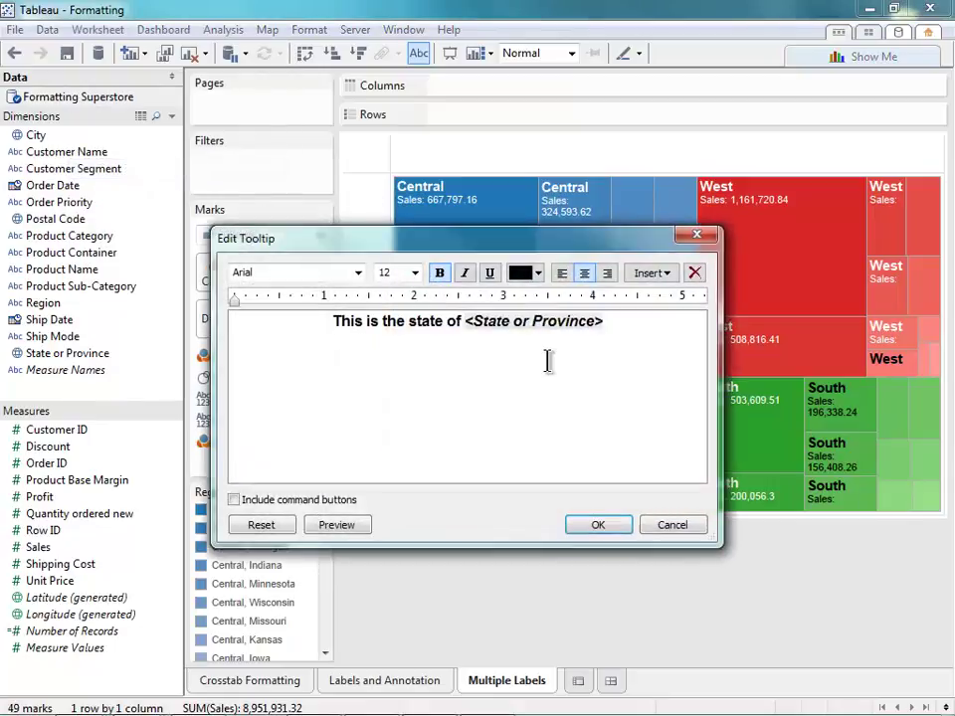
click(666, 274)
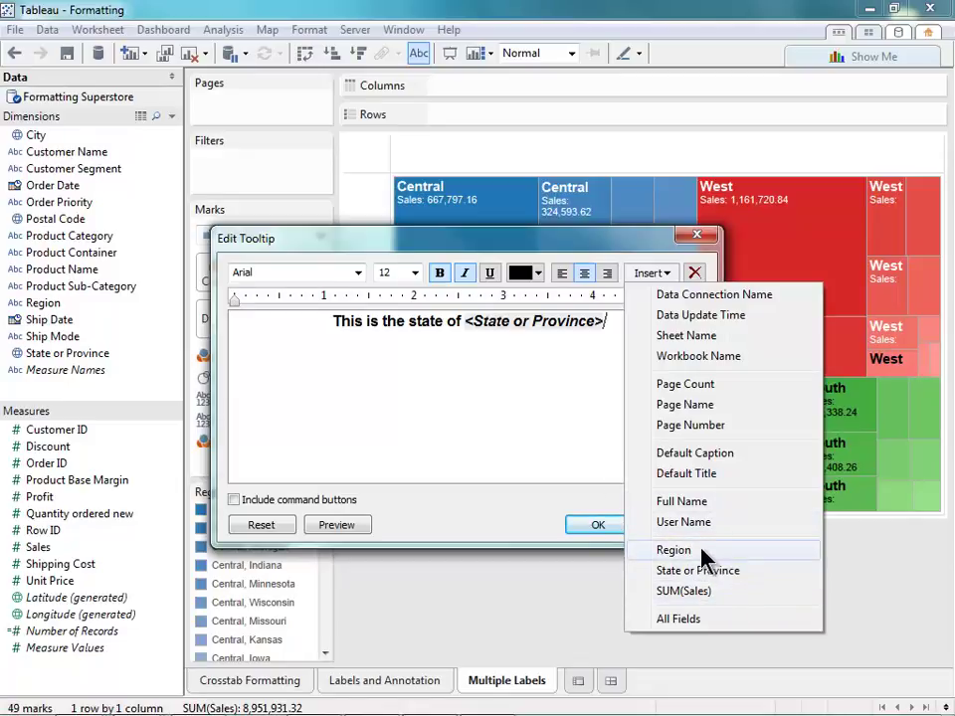
click(571, 442)
key(Return)
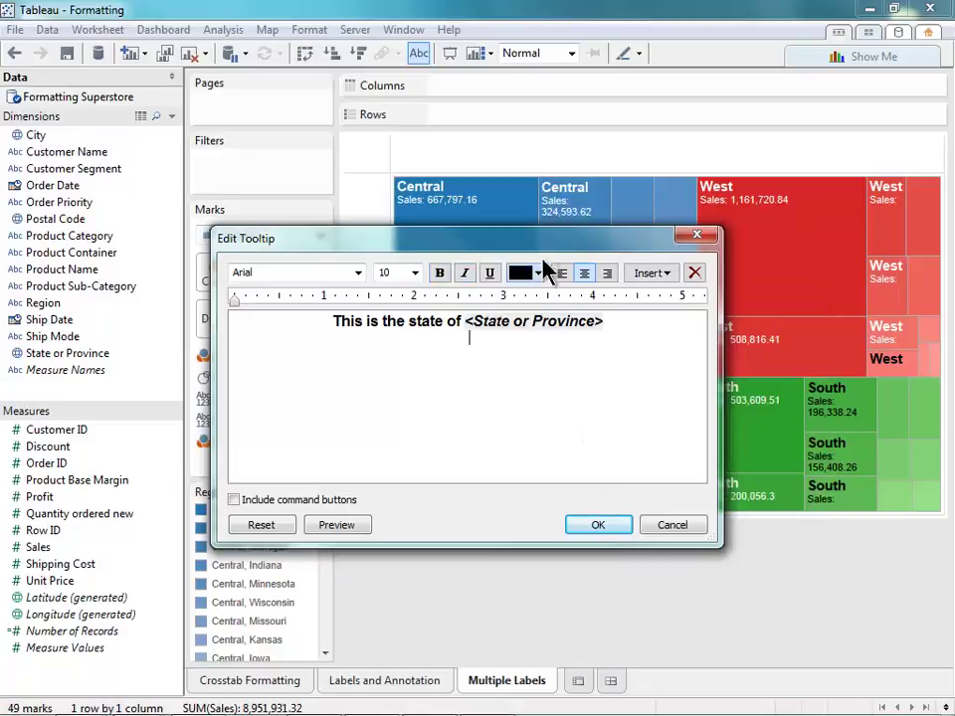
drag(542, 249, 718, 225)
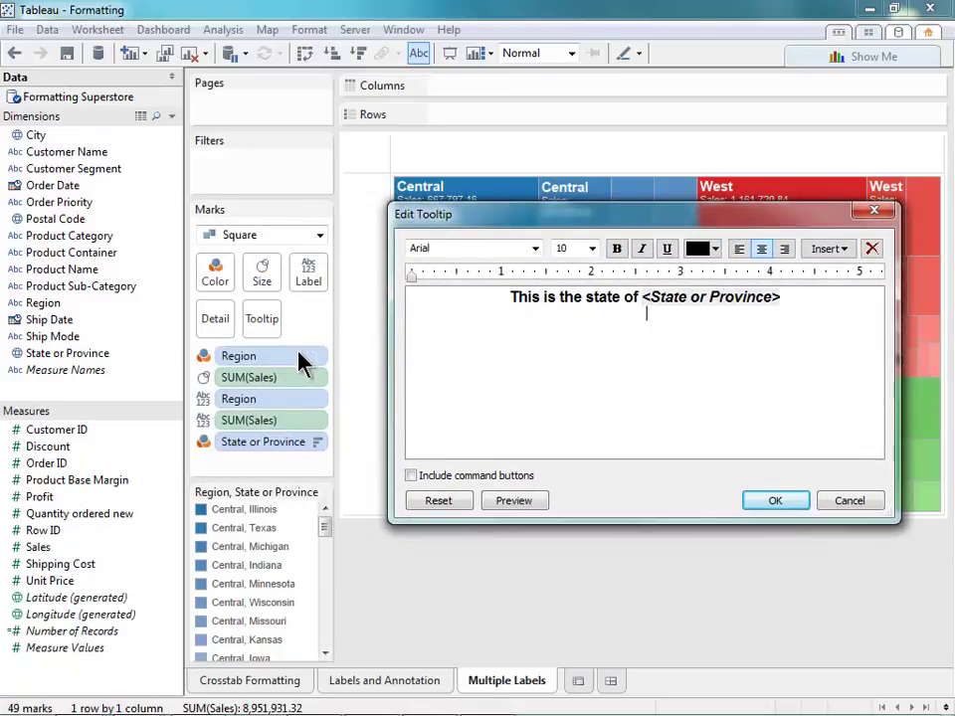
click(846, 249)
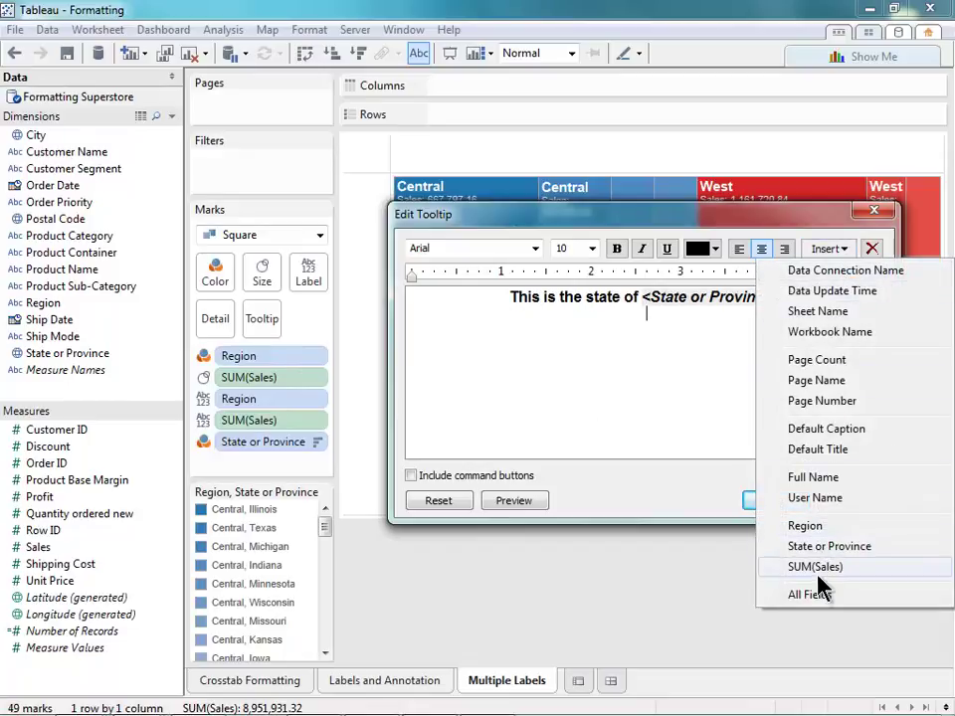
click(684, 396)
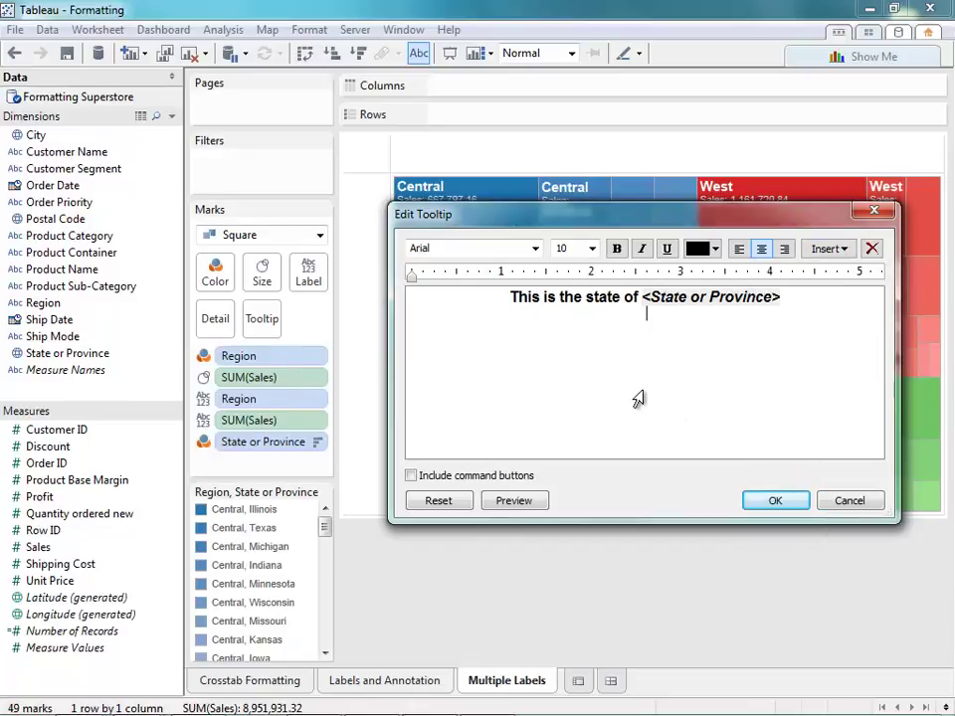
click(775, 500)
Add Profit to the Marks card and start a second tooltip line reading 'Profit of'.
drag(39, 496, 223, 321)
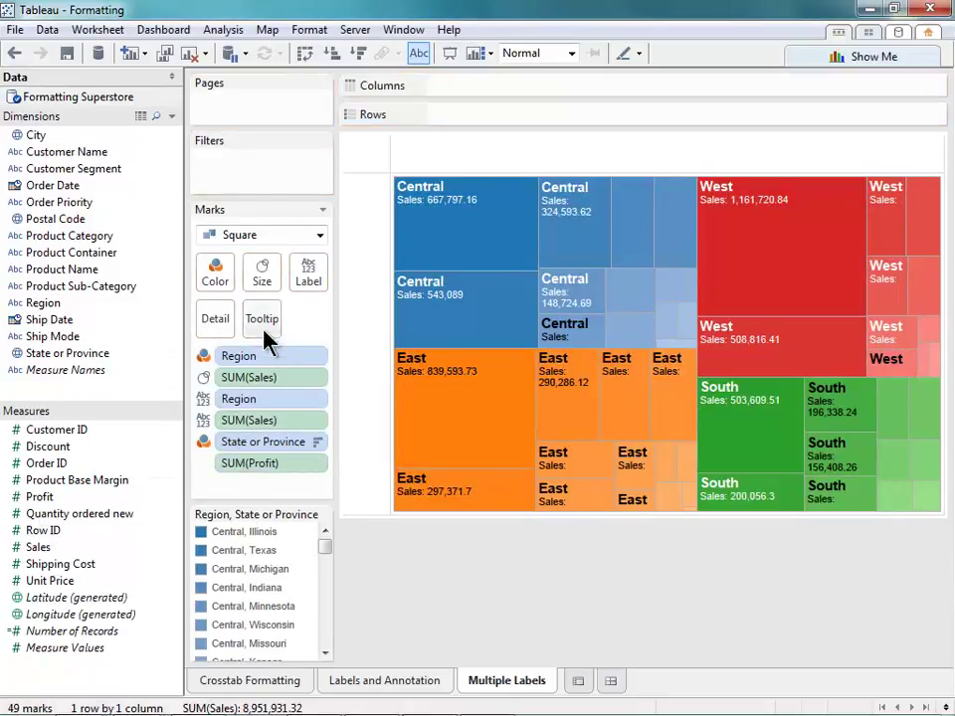
click(115, 35)
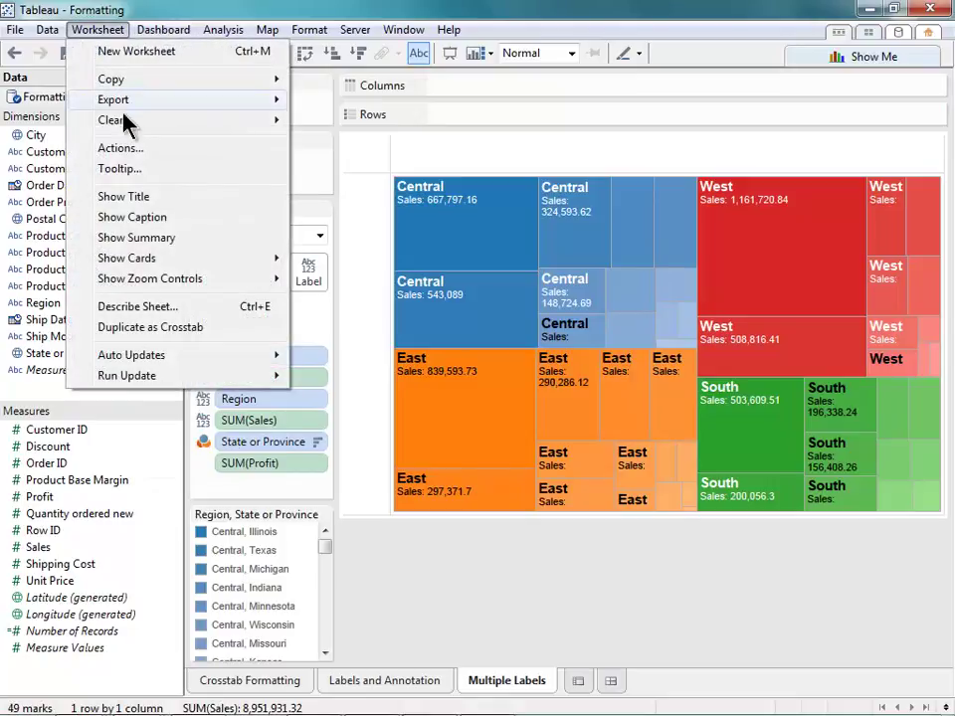
click(127, 169)
click(836, 250)
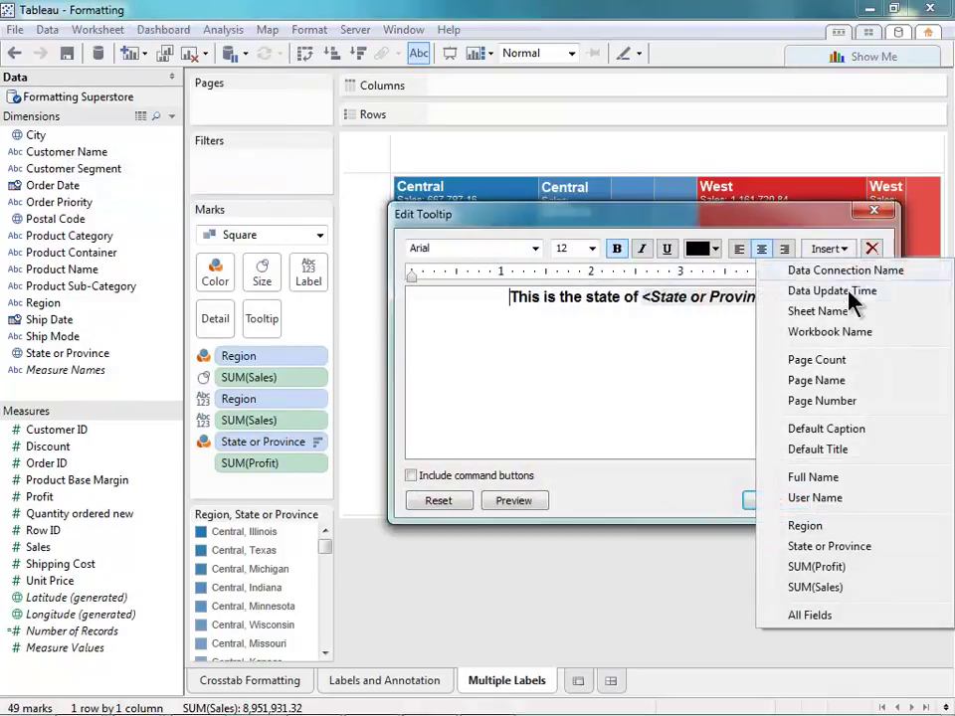
click(645, 314)
click(802, 298)
key(Return)
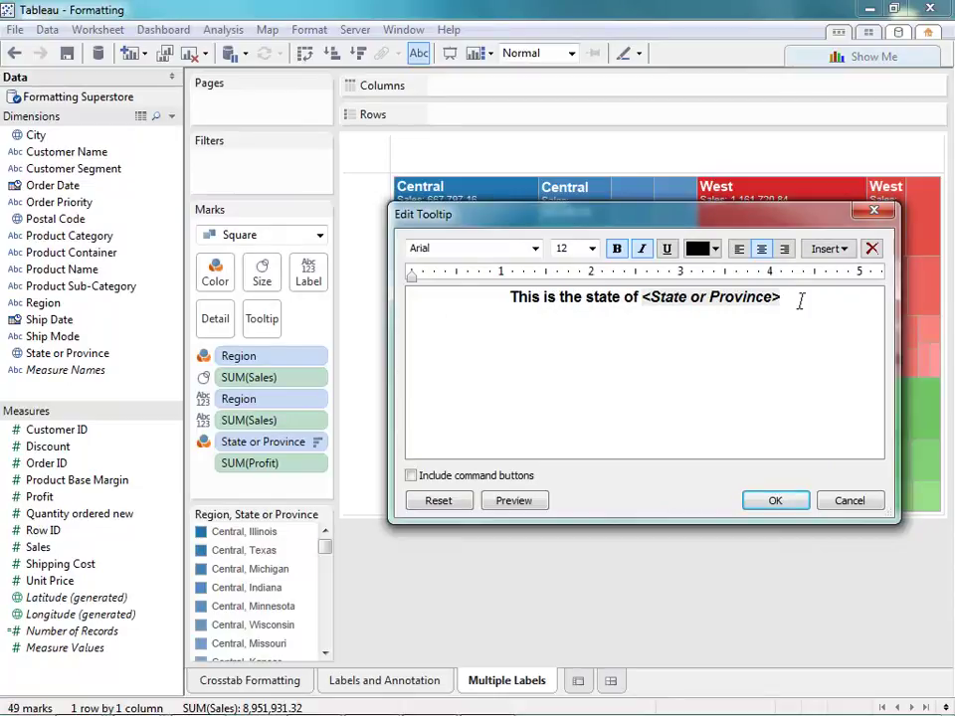
text(Prod)
key(BackSpace)
text(fit of)
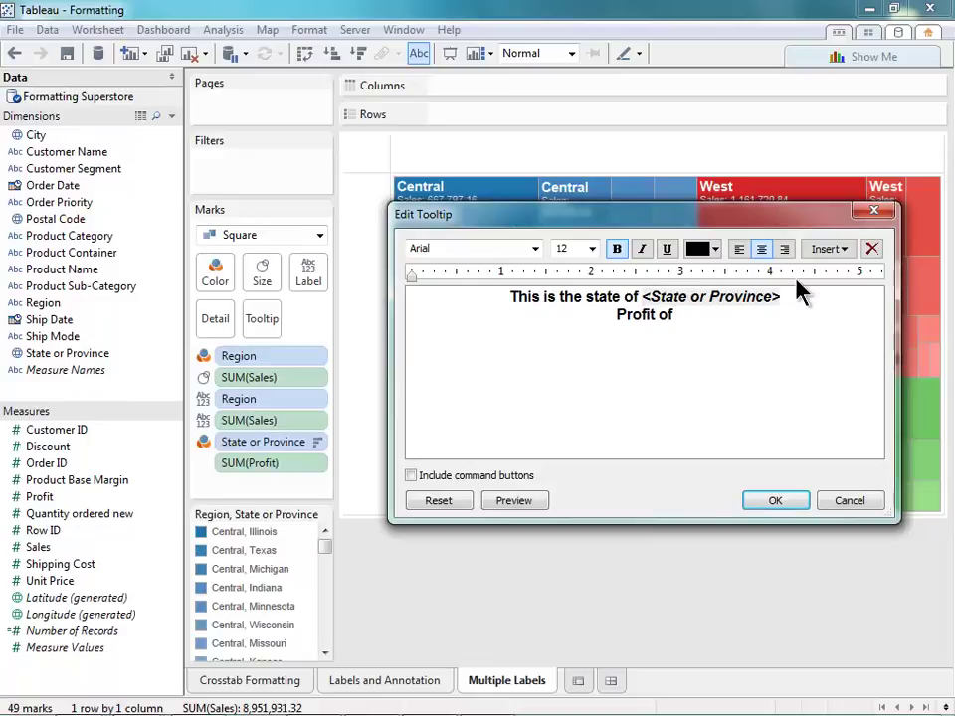
Insert SUM(Profit) after 'Profit of', colour it green, preview and apply the tooltip.
click(832, 249)
click(824, 569)
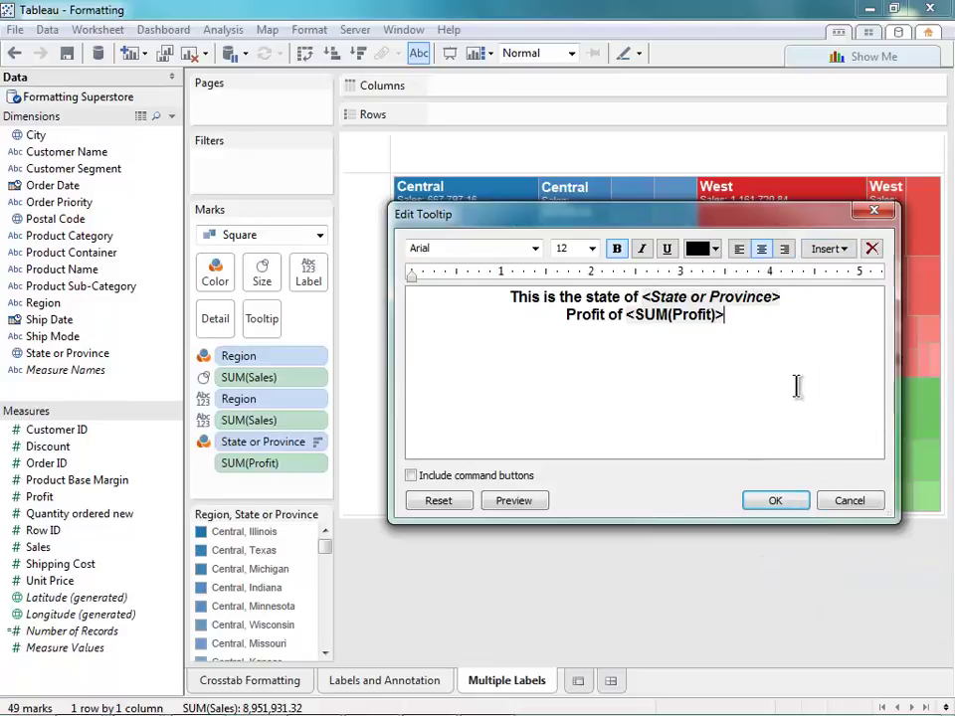
drag(724, 315, 627, 315)
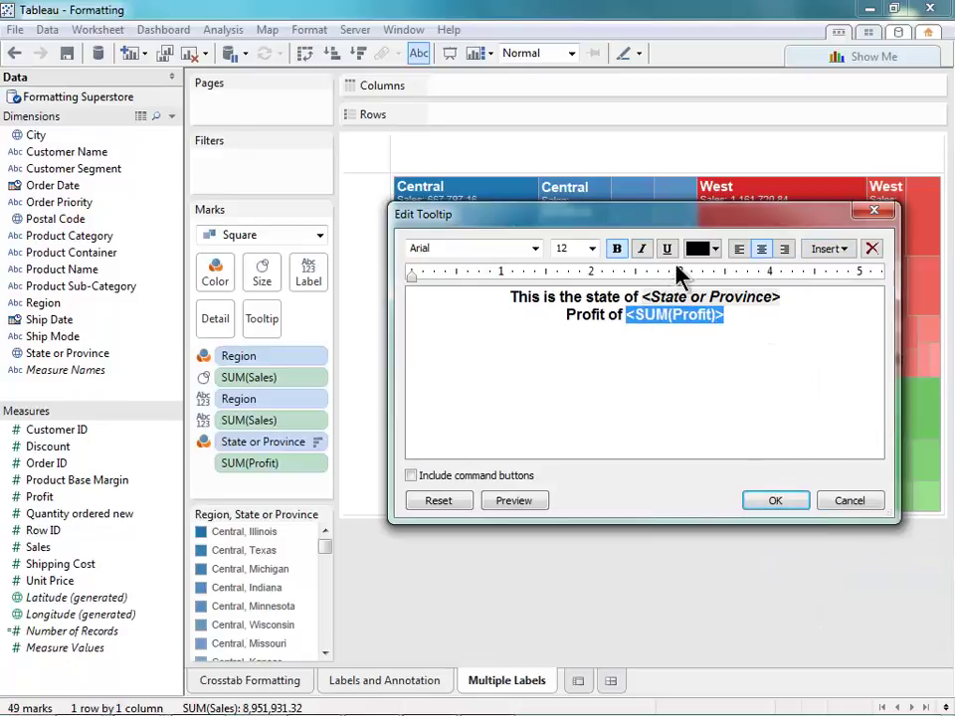
click(705, 251)
click(806, 274)
click(806, 299)
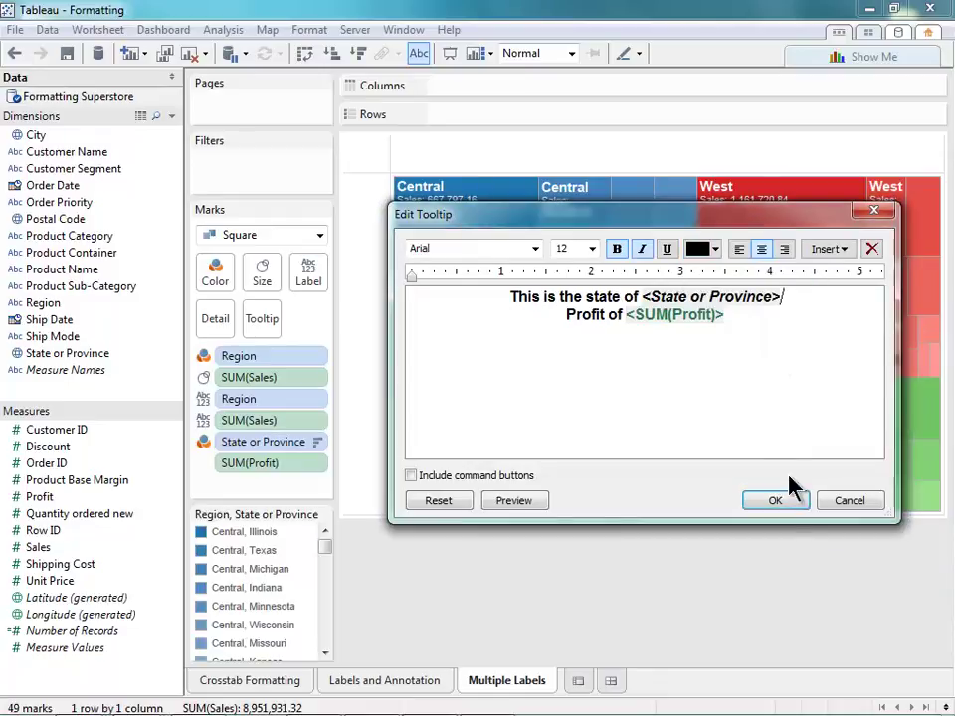
click(550, 505)
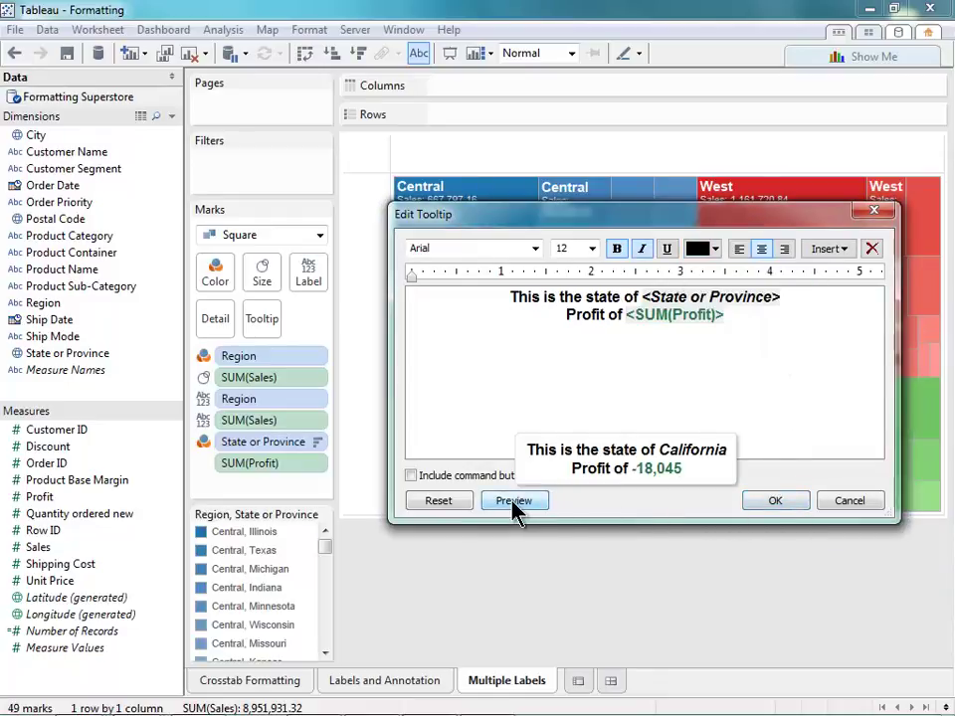
click(761, 502)
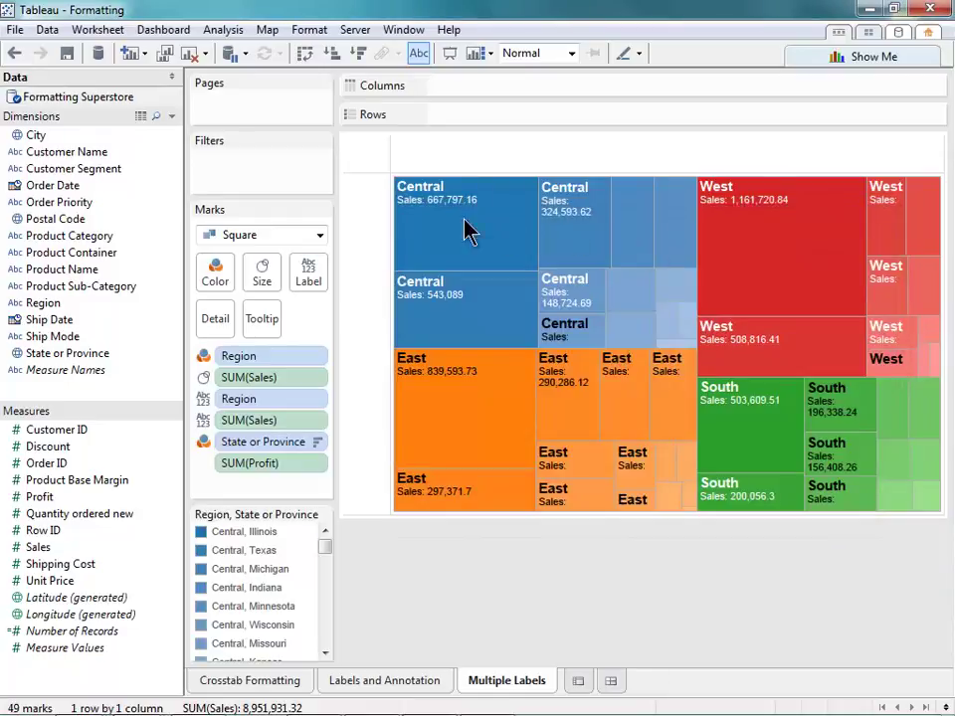
mouse_move(461, 229)
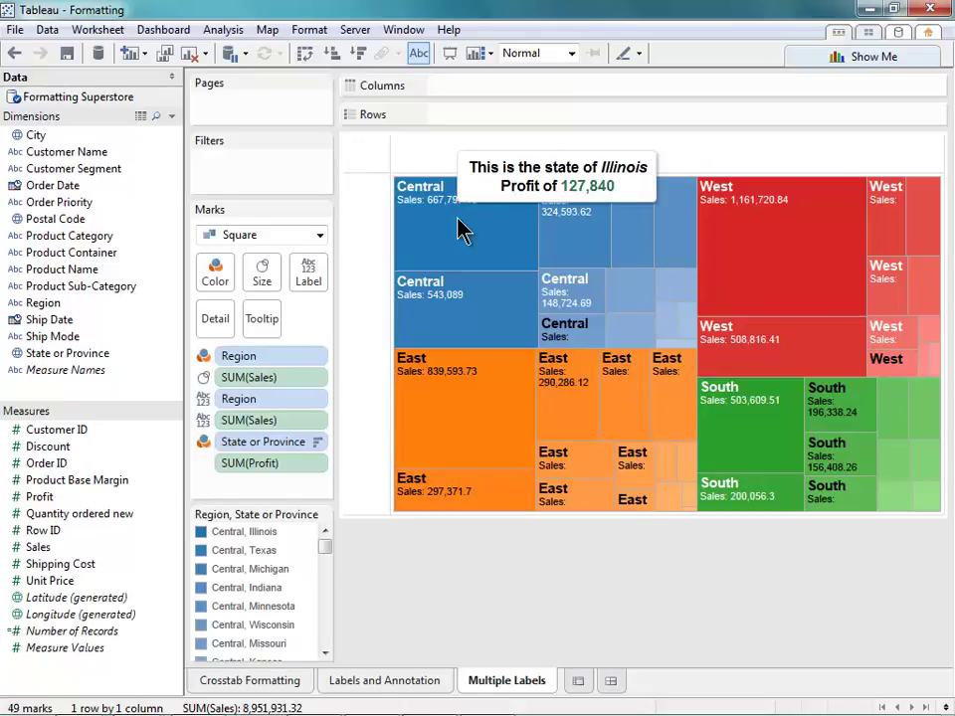